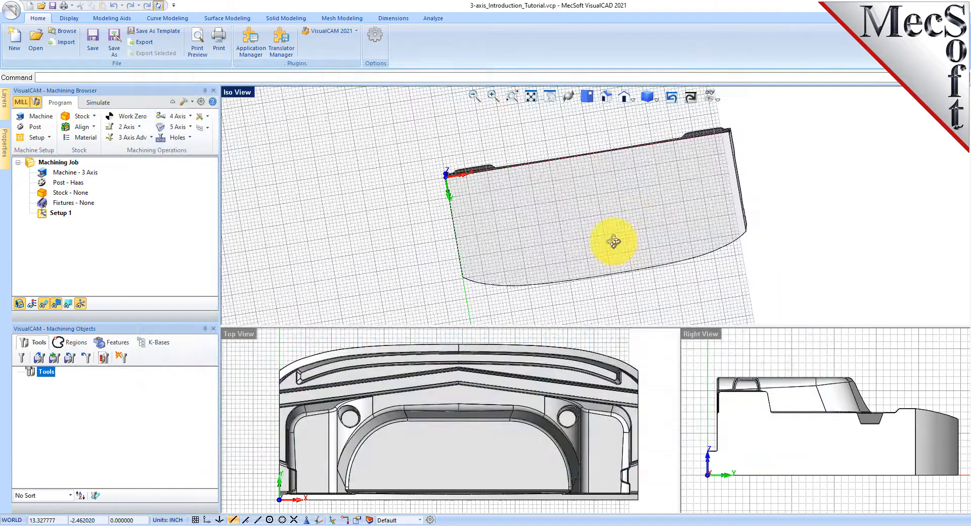
# Step: Rotate the part in the Iso view to examine its orientation relative to the coordinate axes
pyautogui.moveTo(614, 241); pyautogui.dragTo(605, 289, button='middle')
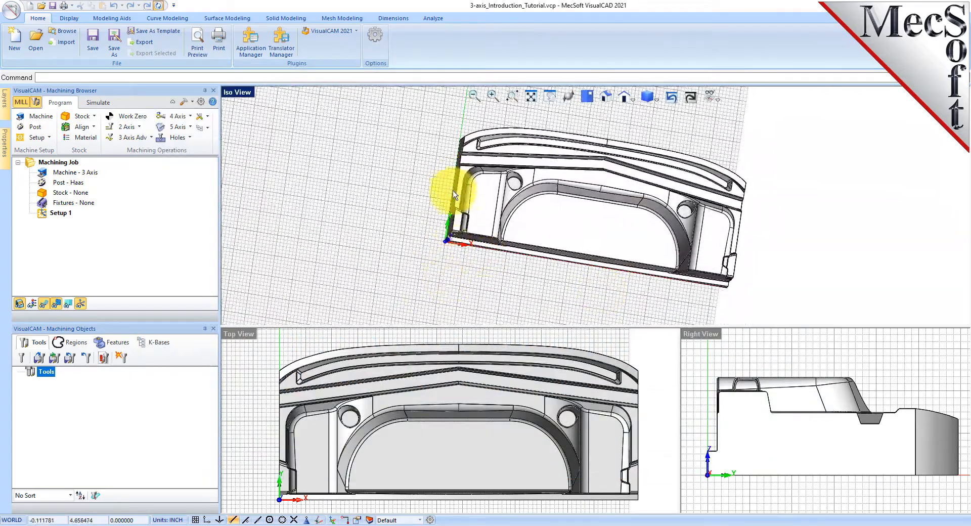
pyautogui.moveTo(531, 288); pyautogui.dragTo(473, 264, button='middle')
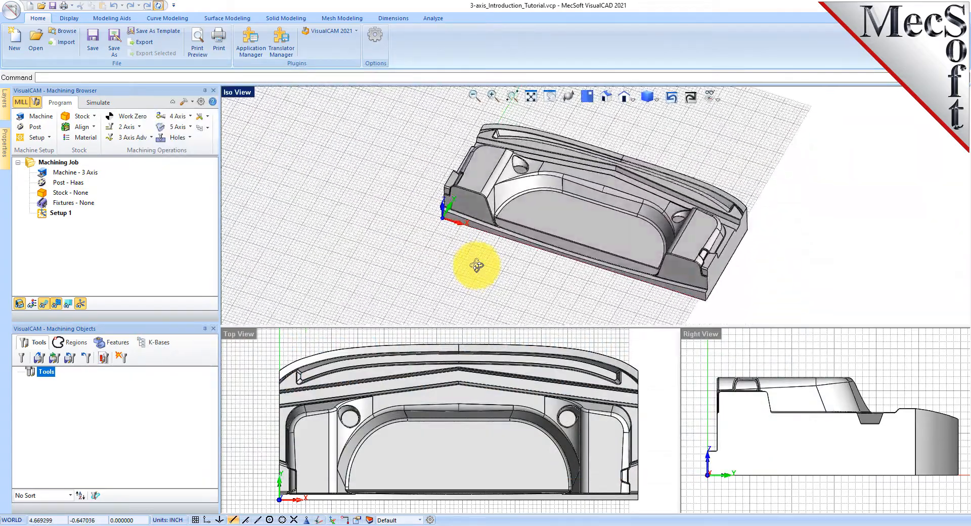
pyautogui.rightClick(477, 263)
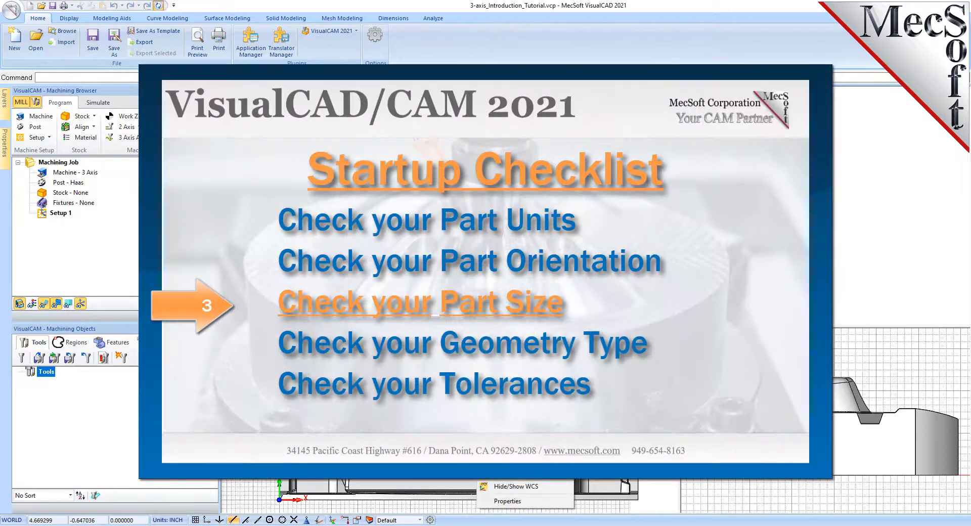
pyautogui.press('Escape')
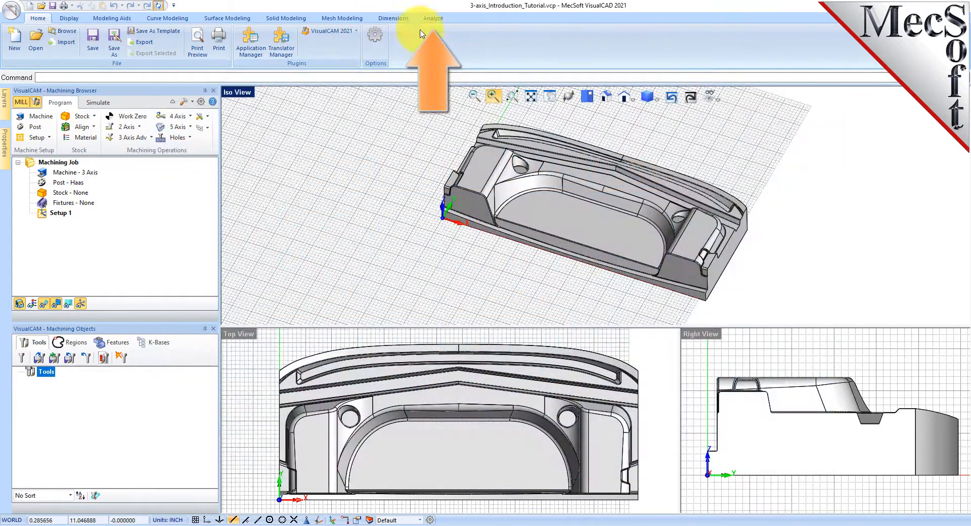
# Step: Check the part information and select one of the raised end faces to inspect the part's geometry type
pyautogui.click(430, 19)
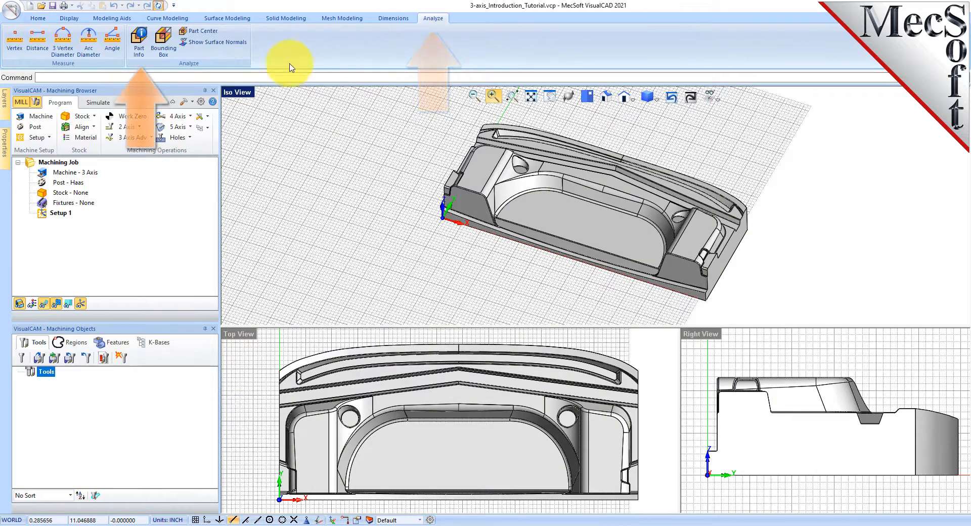
pyautogui.click(140, 41)
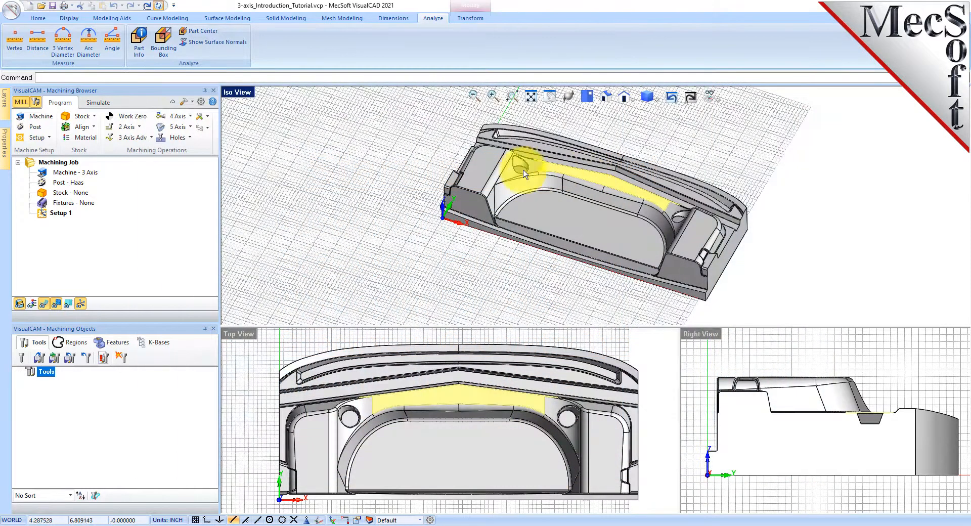
pyautogui.click(481, 167)
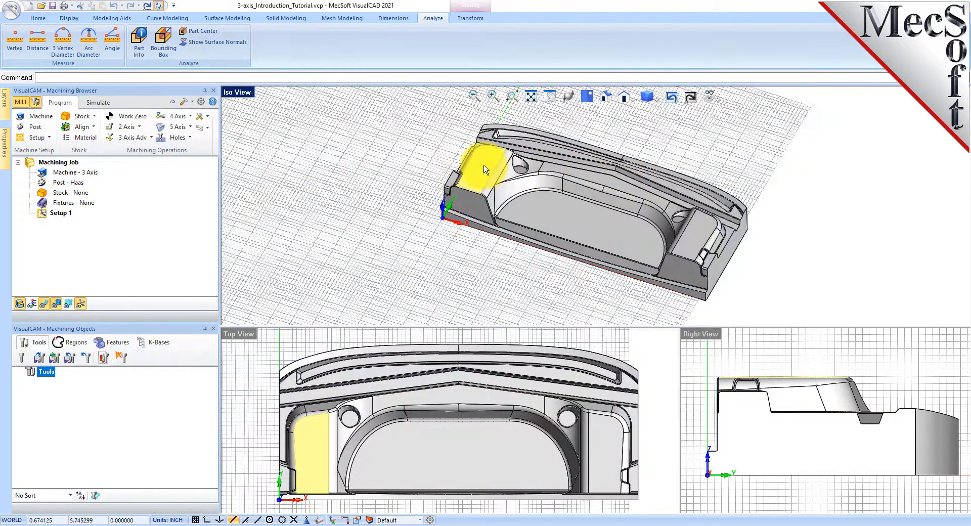
pyautogui.click(476, 263)
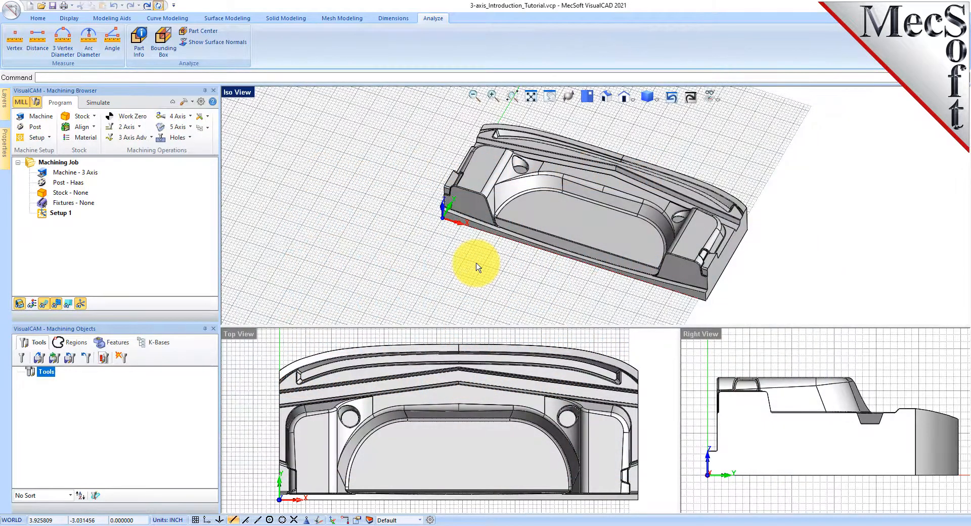
# Step: Review the part faceting tolerance, curve hookup tolerance and modeling units in the program options
pyautogui.click(38, 18)
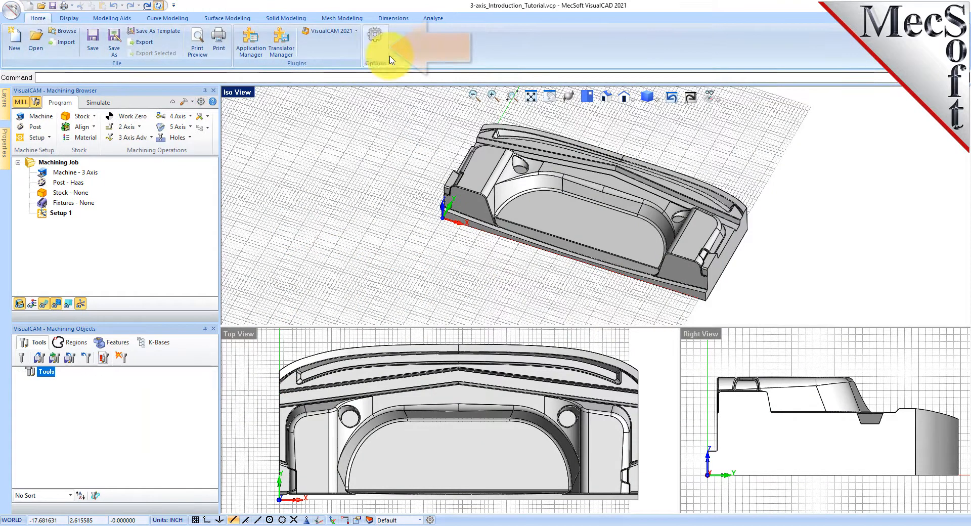
pyautogui.click(375, 35)
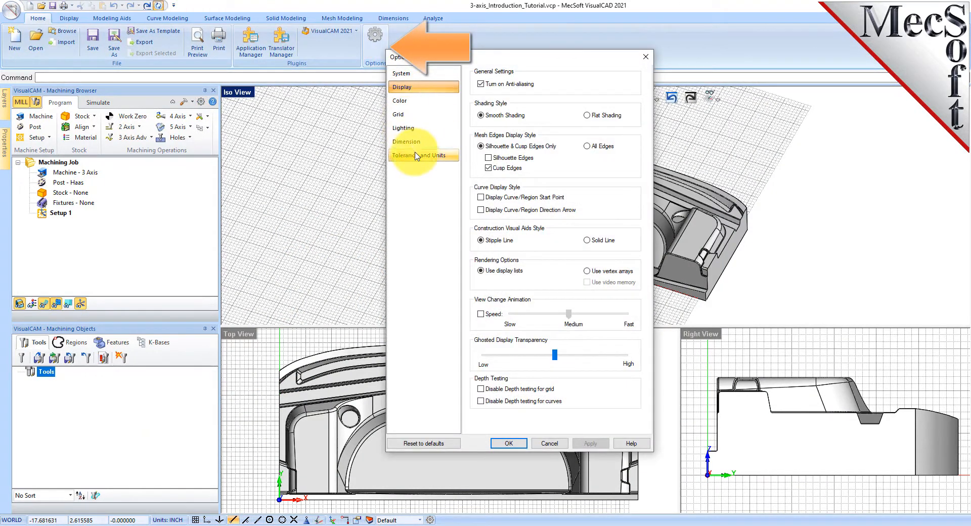
pyautogui.click(416, 156)
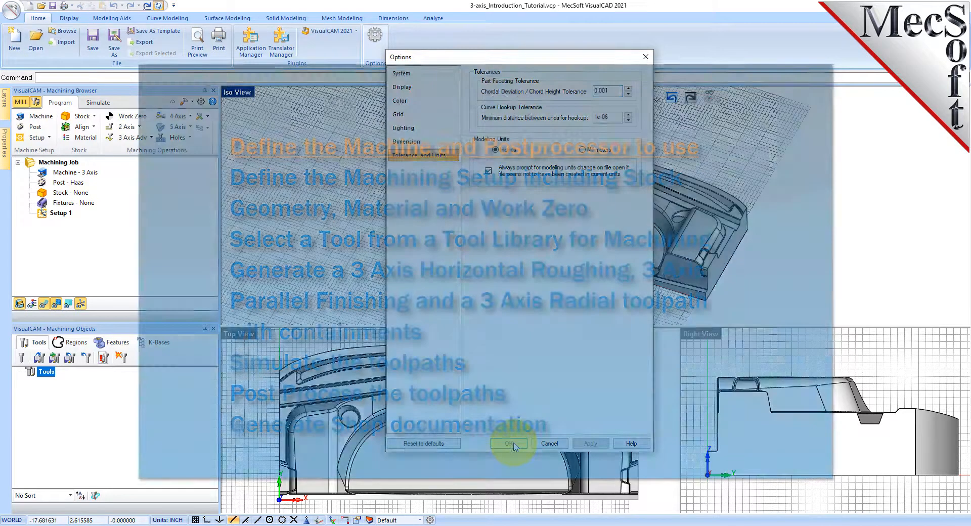
pyautogui.click(509, 444)
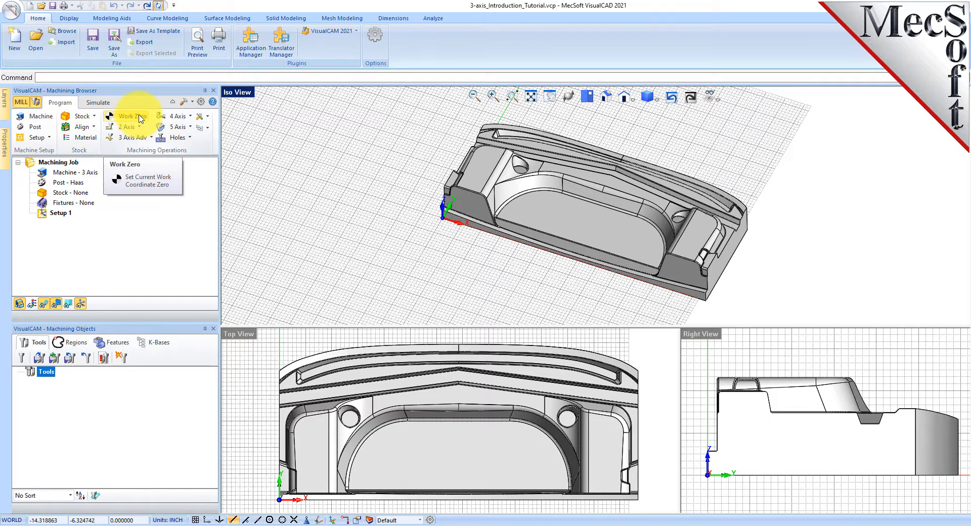
pyautogui.click(153, 139)
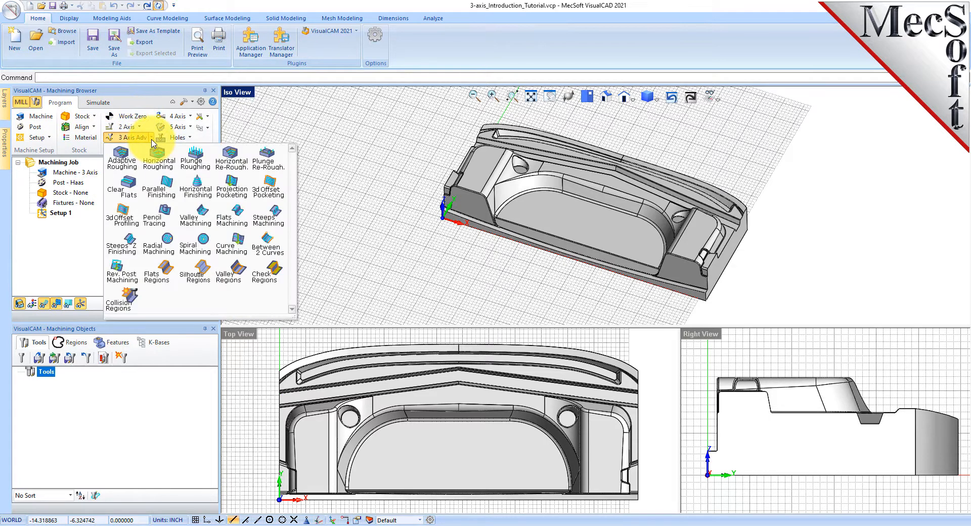
pyautogui.click(152, 138)
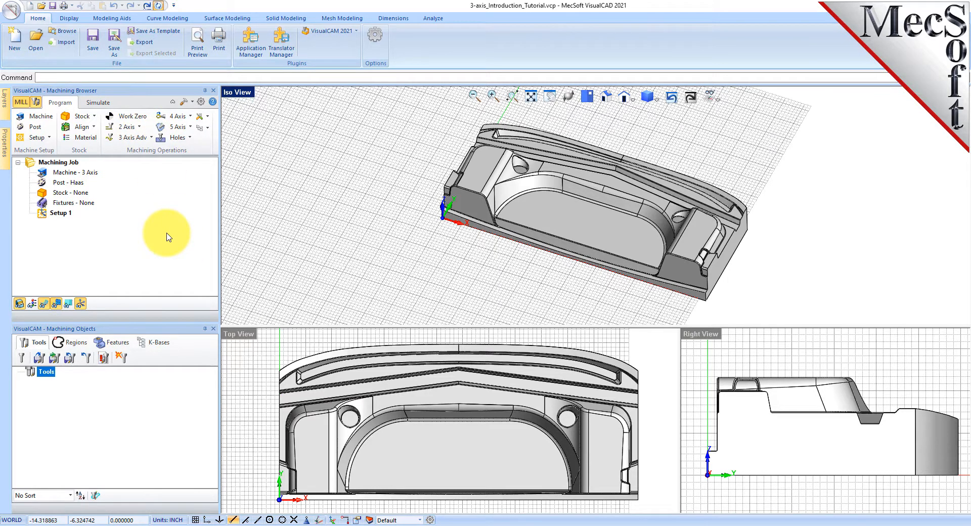
# Step: Define the machine tool manually as a 3 Axis machine
pyautogui.click(41, 117)
pyautogui.moveTo(118, 106); pyautogui.dragTo(292, 100)
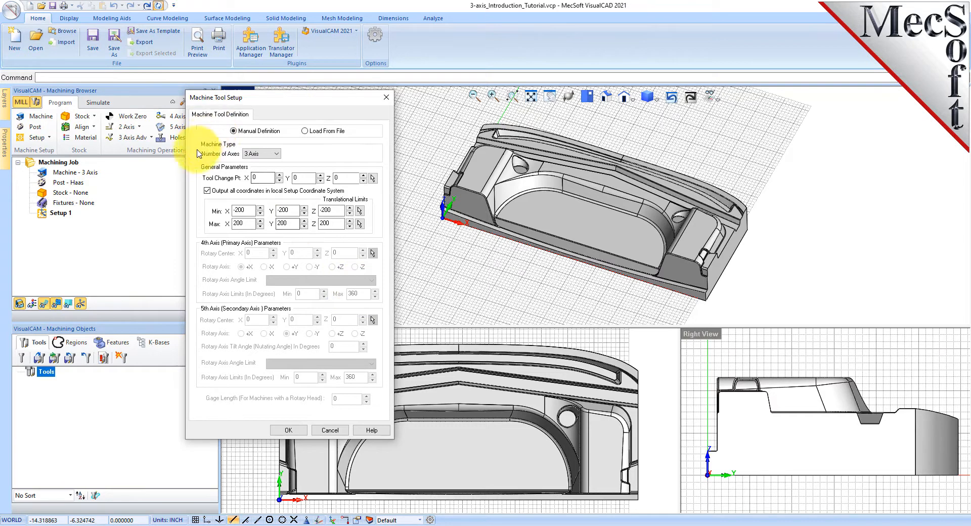
pyautogui.click(276, 154)
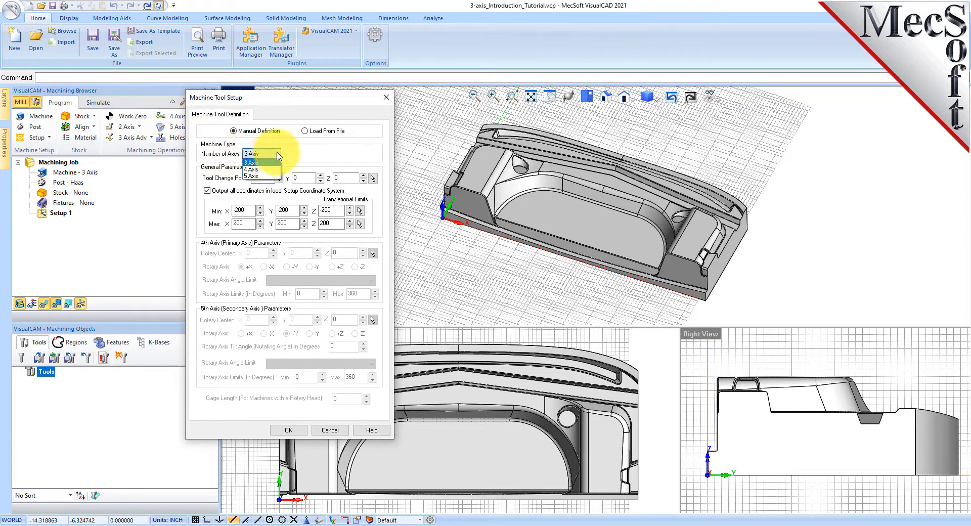
pyautogui.click(274, 162)
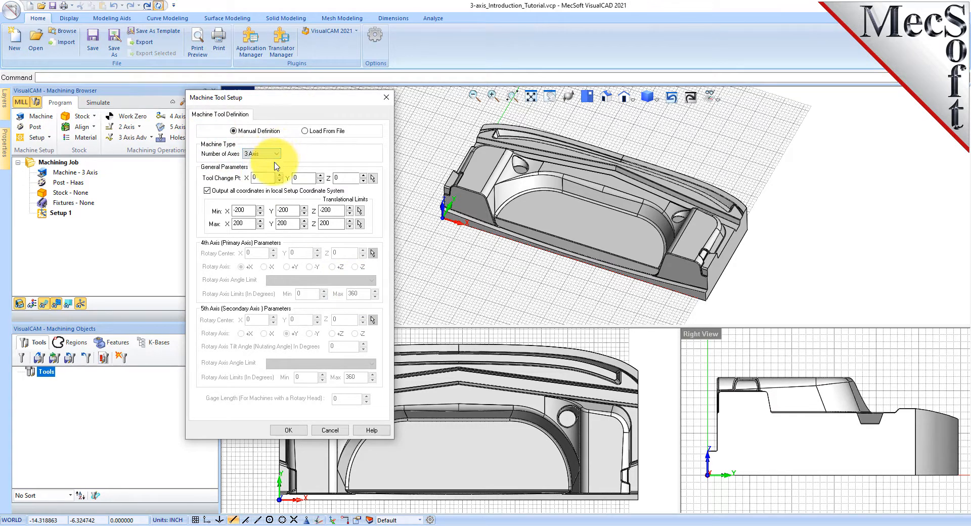
pyautogui.click(286, 430)
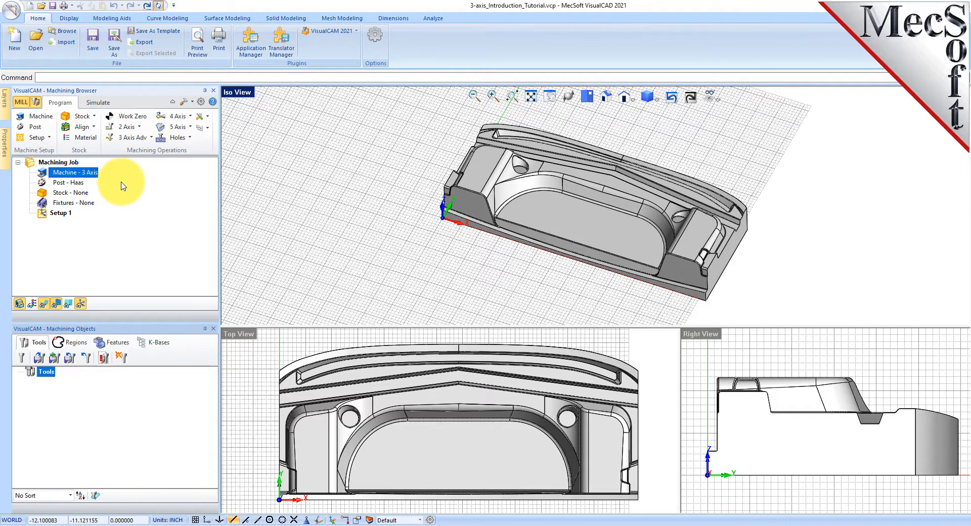
# Step: Set the post-processor to Haas with .nc as the posted file extension
pyautogui.click(32, 126)
pyautogui.moveTo(93, 111); pyautogui.dragTo(267, 115)
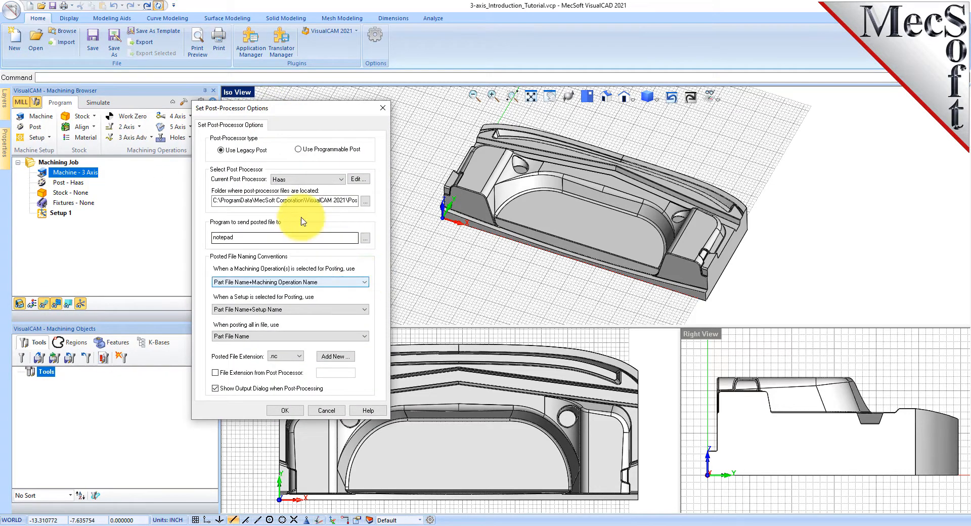
pyautogui.click(334, 179)
pyautogui.scroll(5, 319, 277)
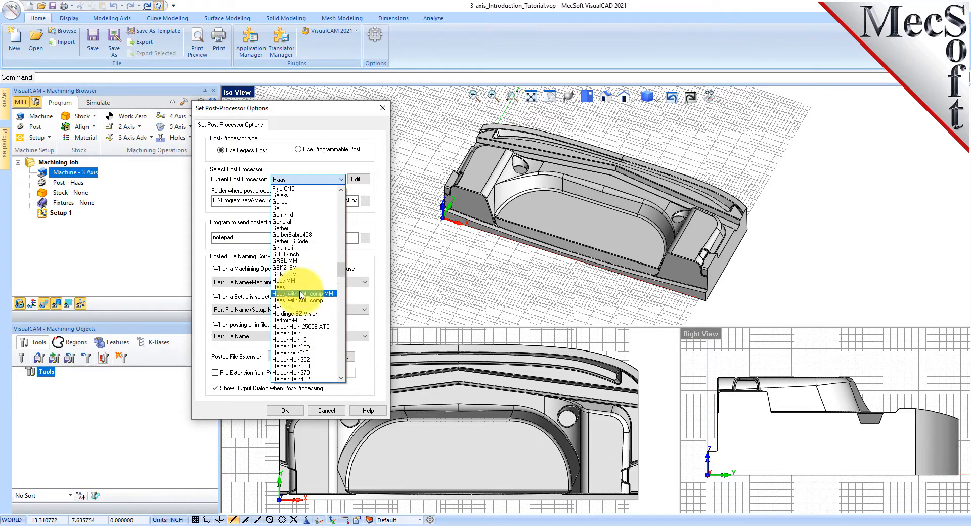
pyautogui.click(301, 287)
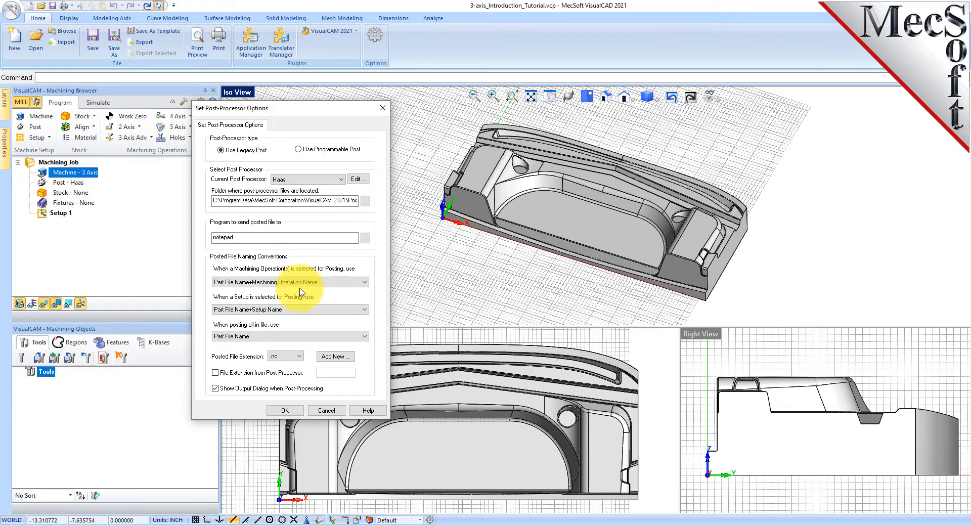
pyautogui.click(297, 357)
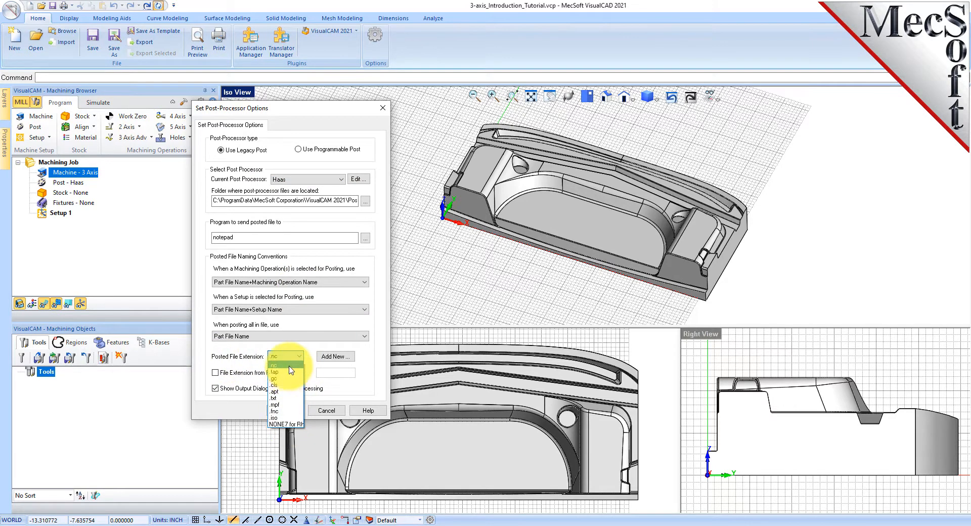
pyautogui.click(289, 367)
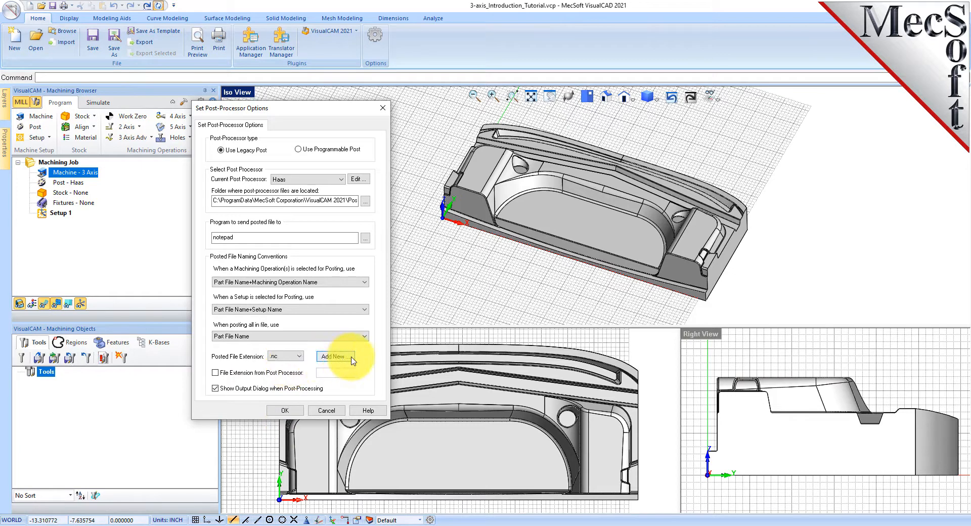
pyautogui.click(290, 412)
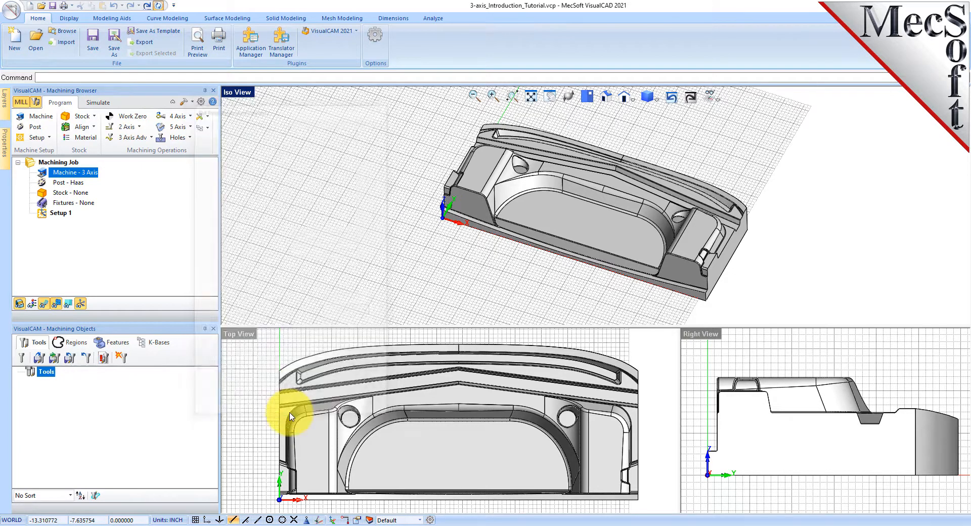
# Step: Select Setup 1 in the machining job and toggle the machine coordinate system display off and on
pyautogui.click(42, 183)
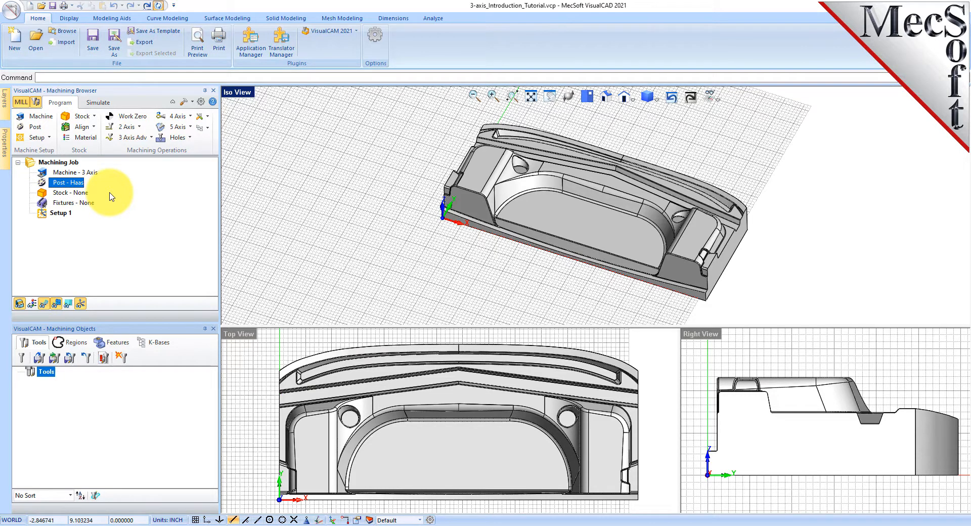
pyautogui.click(43, 211)
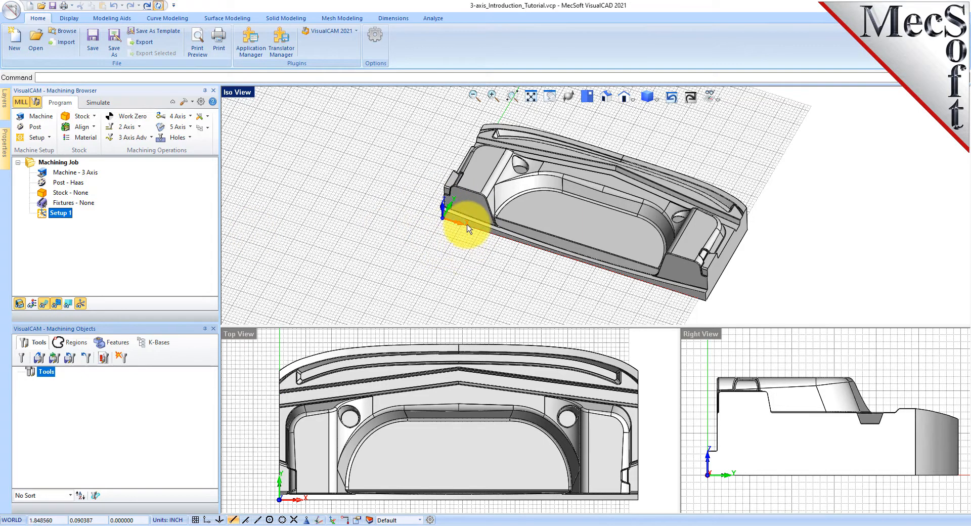
pyautogui.click(80, 303)
pyautogui.click(81, 304)
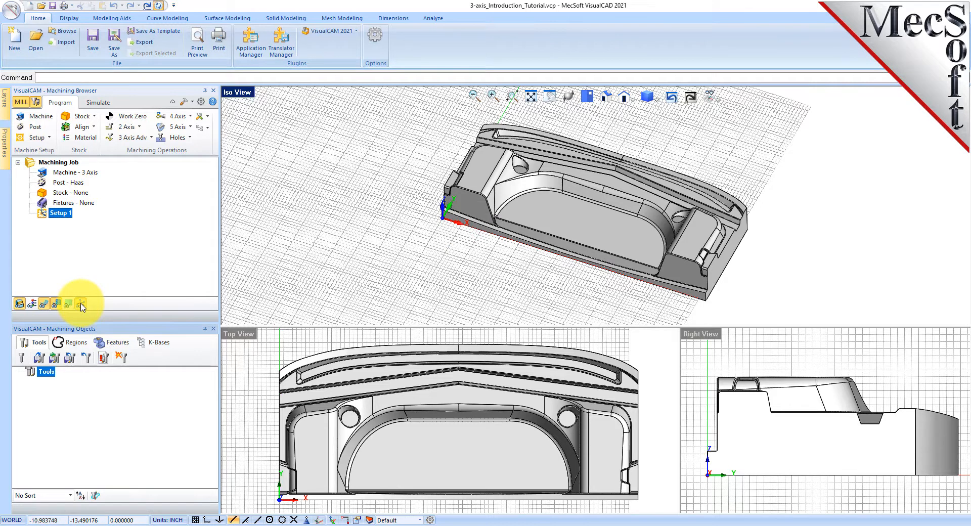
pyautogui.click(81, 304)
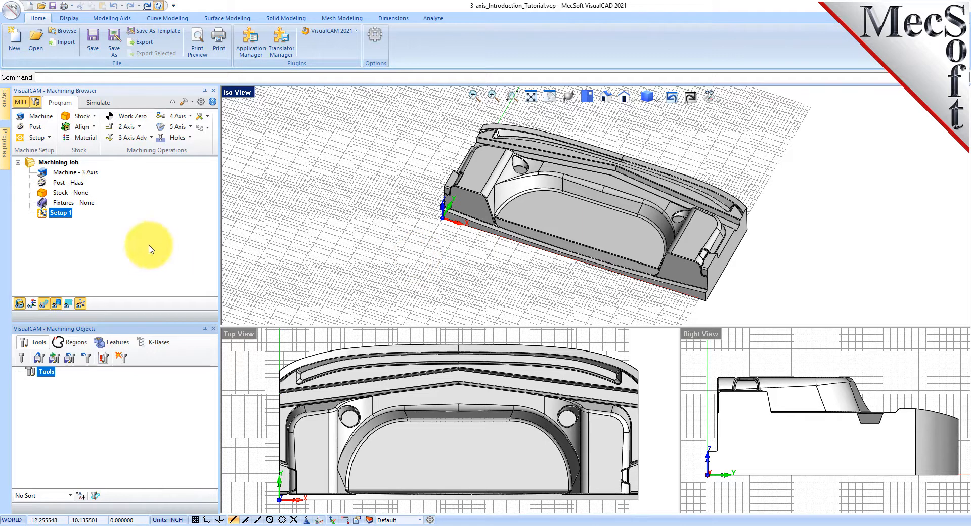
# Step: Create a box stock from the model bounding box with its height set to 3.75 inches
pyautogui.click(95, 117)
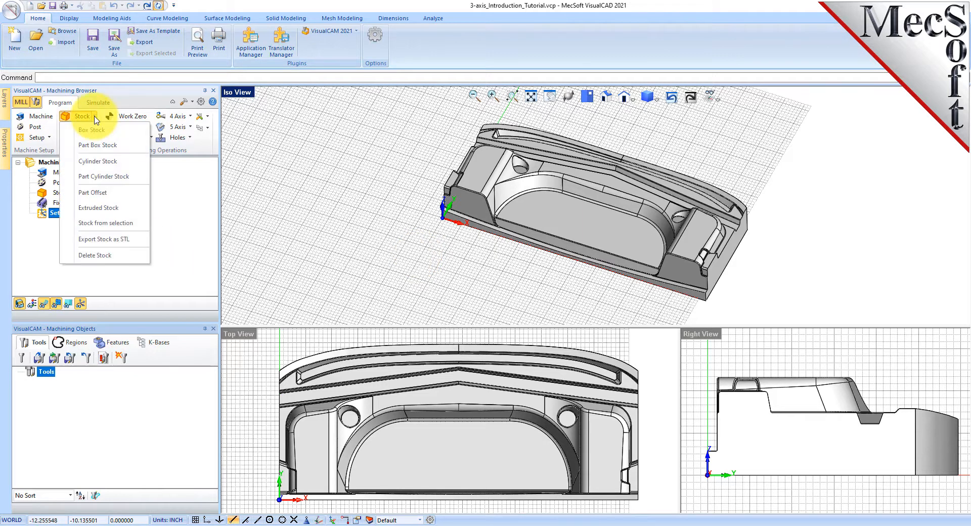
pyautogui.click(127, 131)
pyautogui.moveTo(124, 108); pyautogui.dragTo(252, 143)
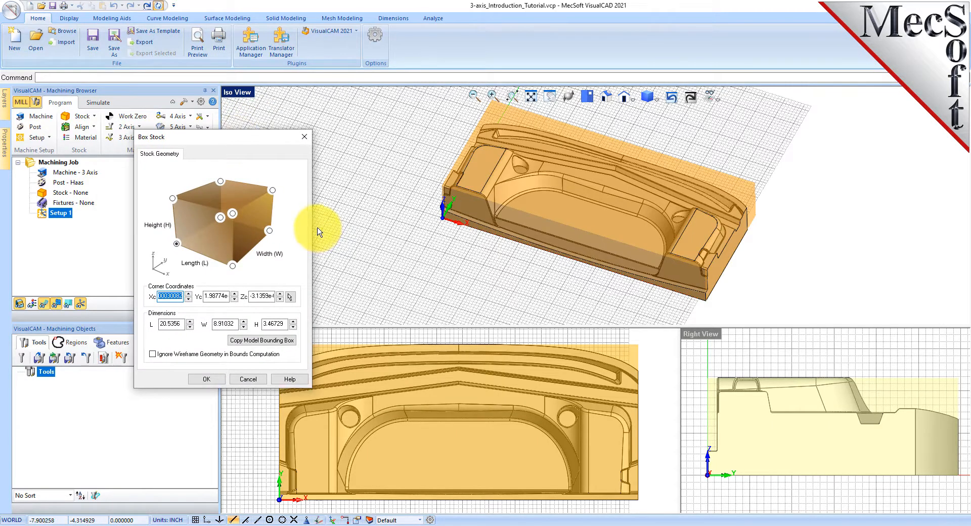
pyautogui.click(258, 342)
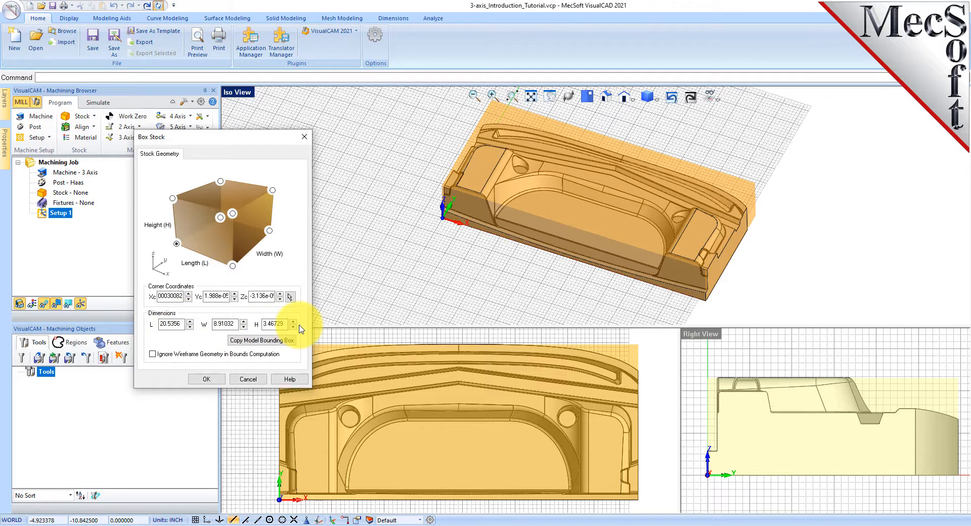
pyautogui.doubleClick(272, 324)
pyautogui.write('3.75')
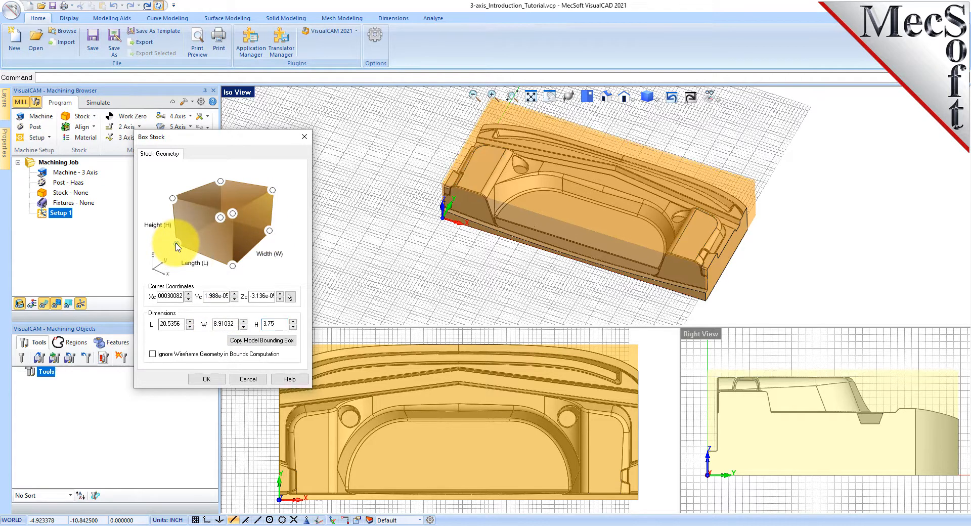
pyautogui.click(207, 379)
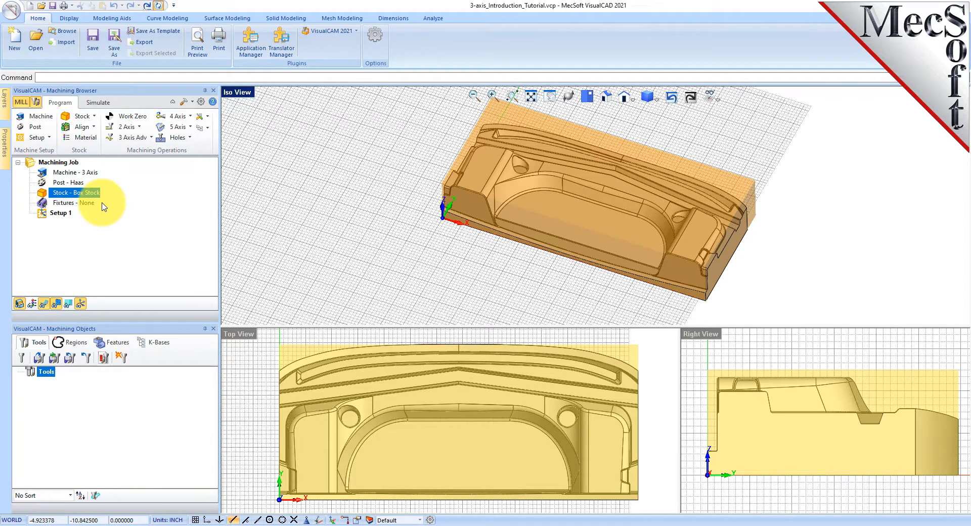
# Step: Toggle the stock display off and on to compare it with the part, and widen the Right view slightly
pyautogui.click(19, 303)
pyautogui.click(20, 304)
pyautogui.click(20, 303)
pyautogui.click(20, 304)
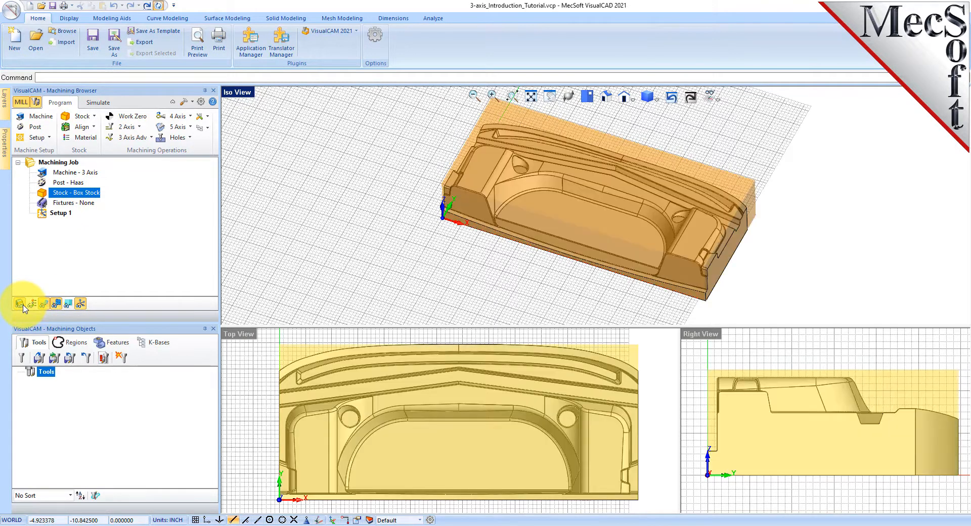
pyautogui.moveTo(679, 452); pyautogui.dragTo(659, 457)
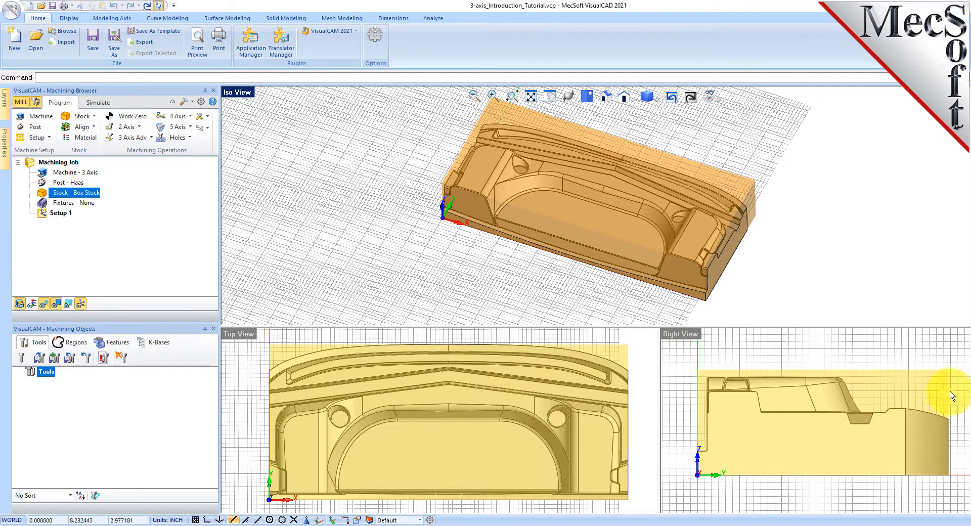
# Step: Align the box stock about the part with Z alignment at Bottom and XY alignment at Center
pyautogui.scroll(1, 873, 389)
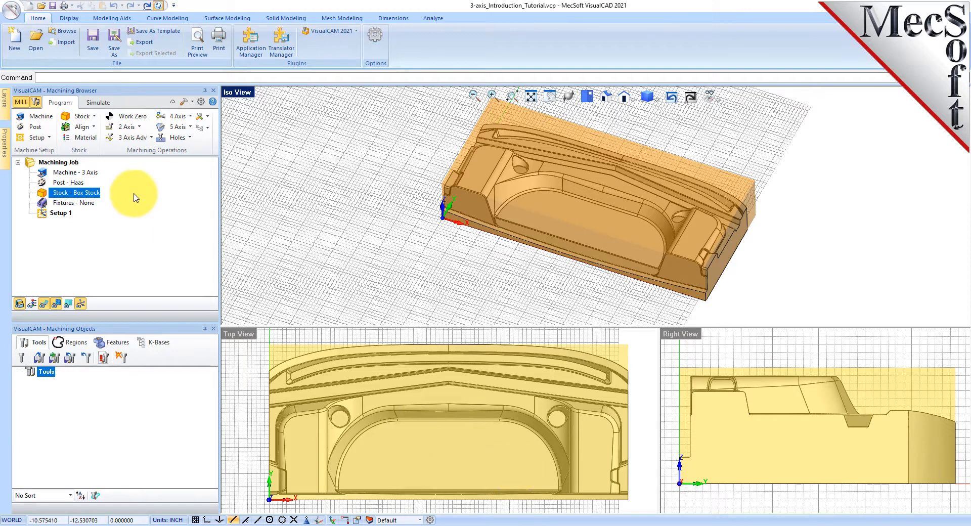
pyautogui.click(94, 127)
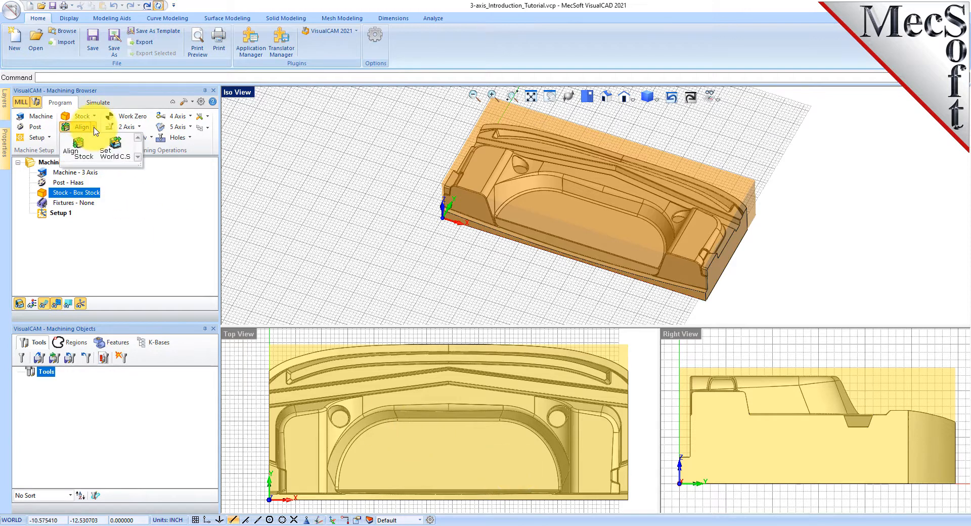
pyautogui.click(90, 151)
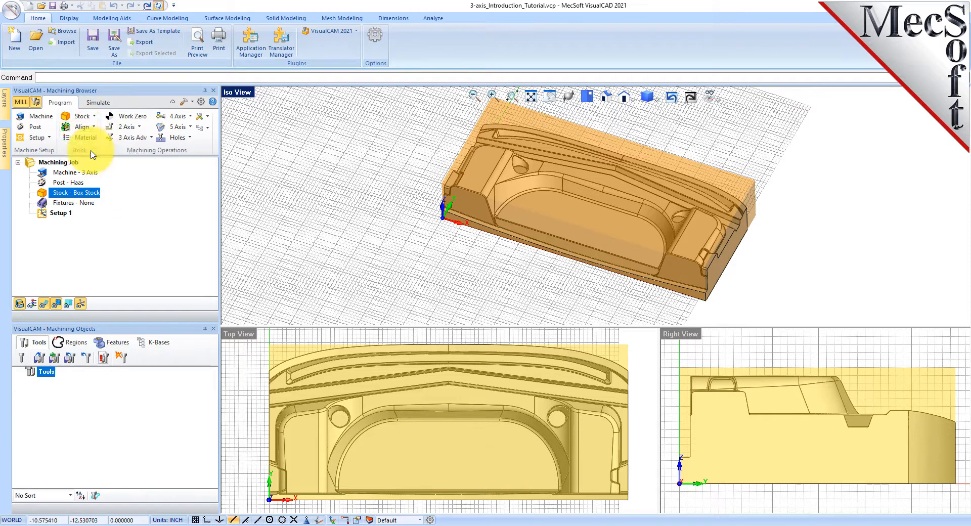
pyautogui.moveTo(120, 108); pyautogui.dragTo(234, 132)
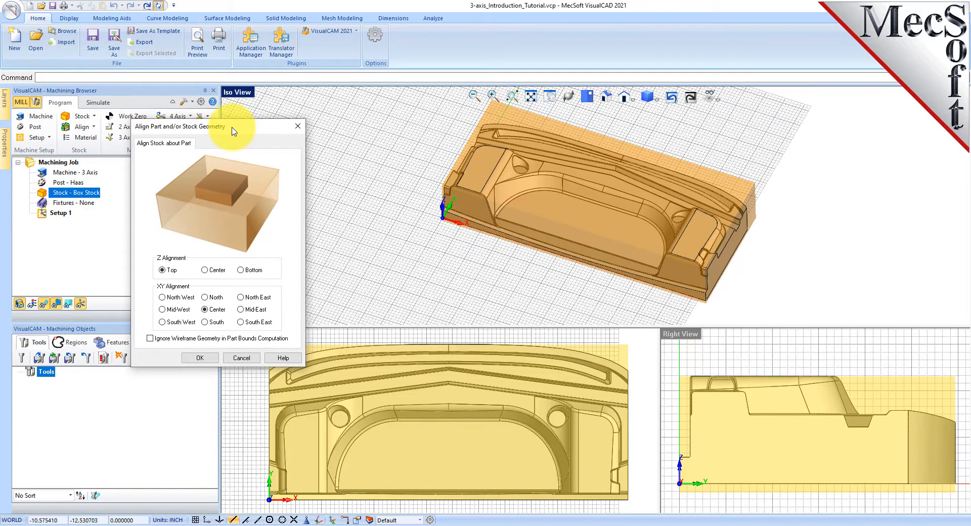
pyautogui.moveTo(584, 267); pyautogui.dragTo(593, 268, button='right')
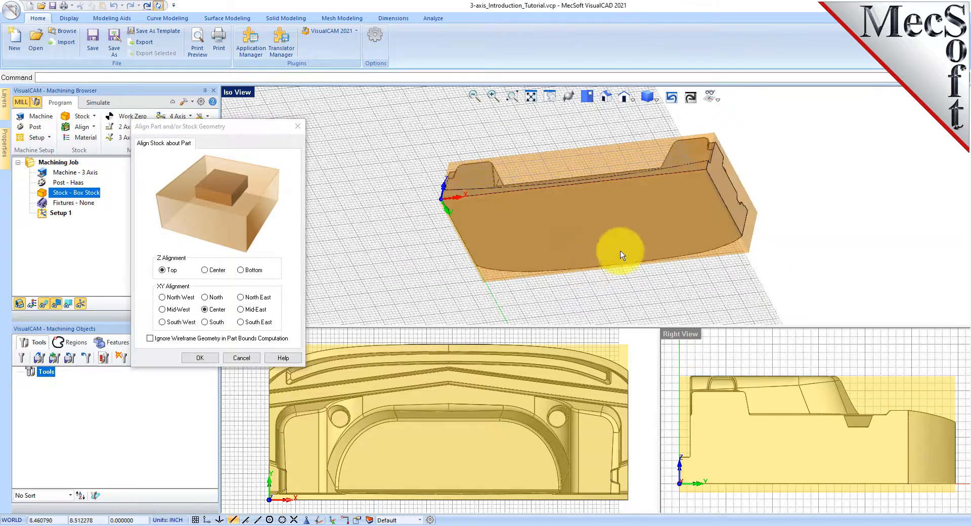
pyautogui.moveTo(568, 226)
pyautogui.mouseDown(button='right')
pyautogui.moveTo(567, 210)
pyautogui.moveTo(577, 230)
pyautogui.moveTo(569, 223)
pyautogui.mouseUp(button='right')
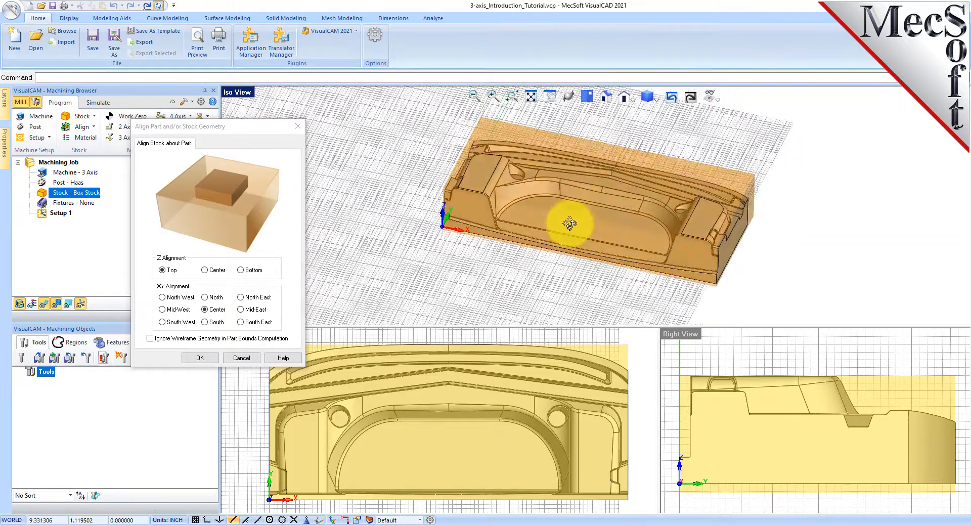
pyautogui.scroll(2, 581, 162)
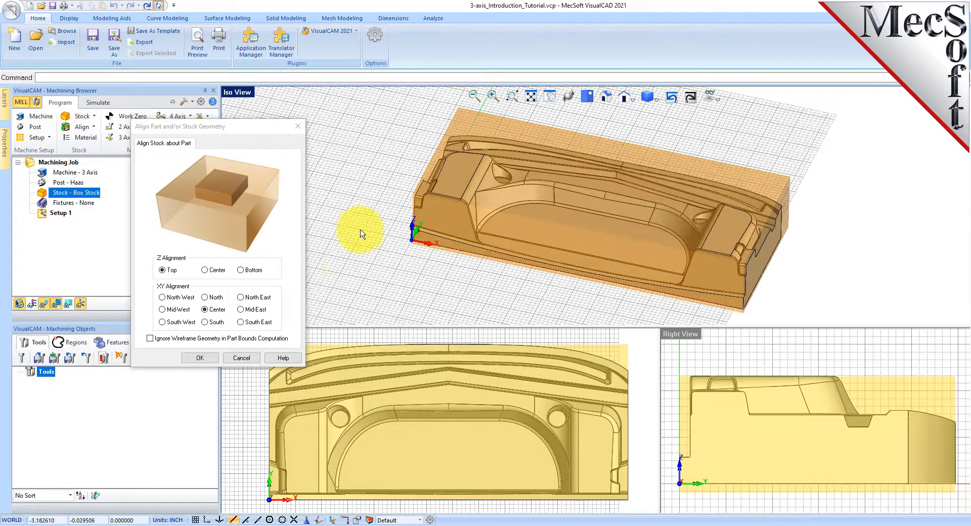
pyautogui.click(242, 270)
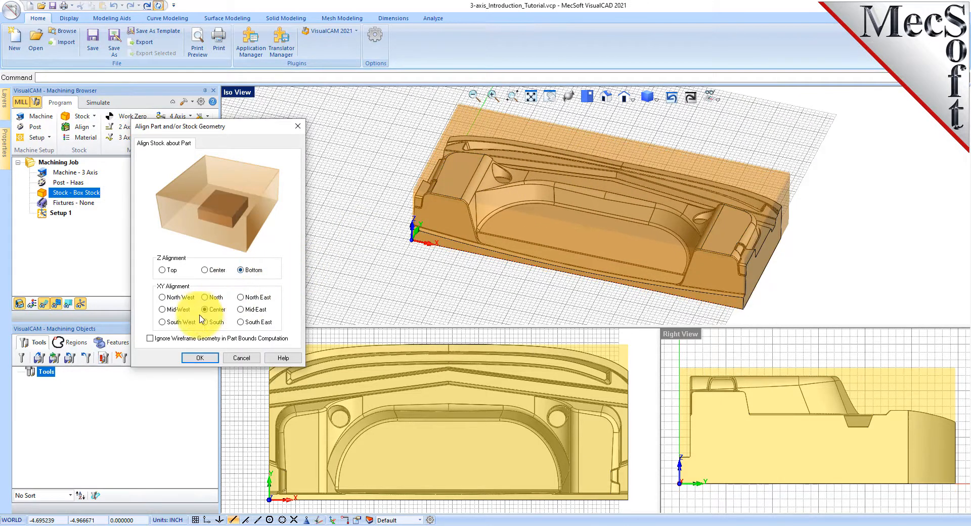
pyautogui.click(200, 357)
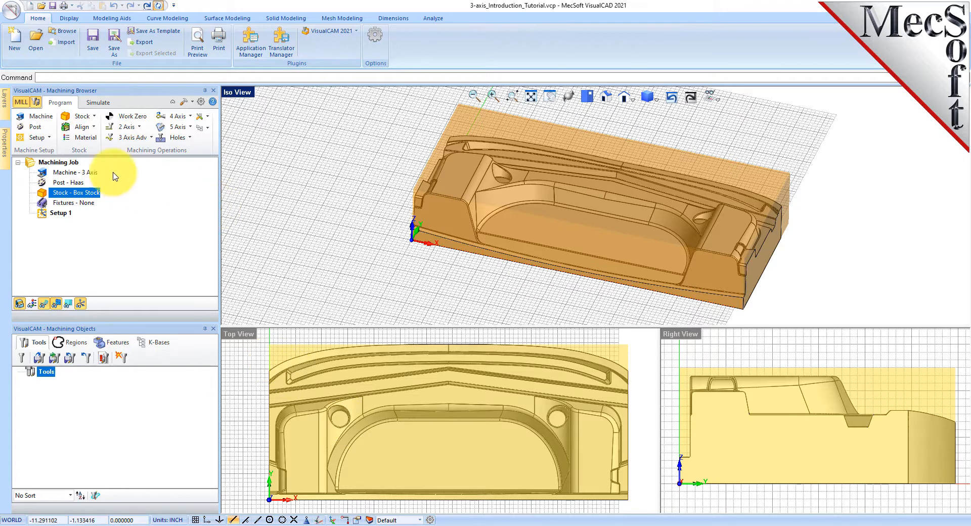
# Step: Set the stock material to ALUMINUM - 6061 from the FeedsSpeedsDataINCH.xml material file
pyautogui.click(94, 138)
pyautogui.moveTo(138, 107); pyautogui.dragTo(216, 132)
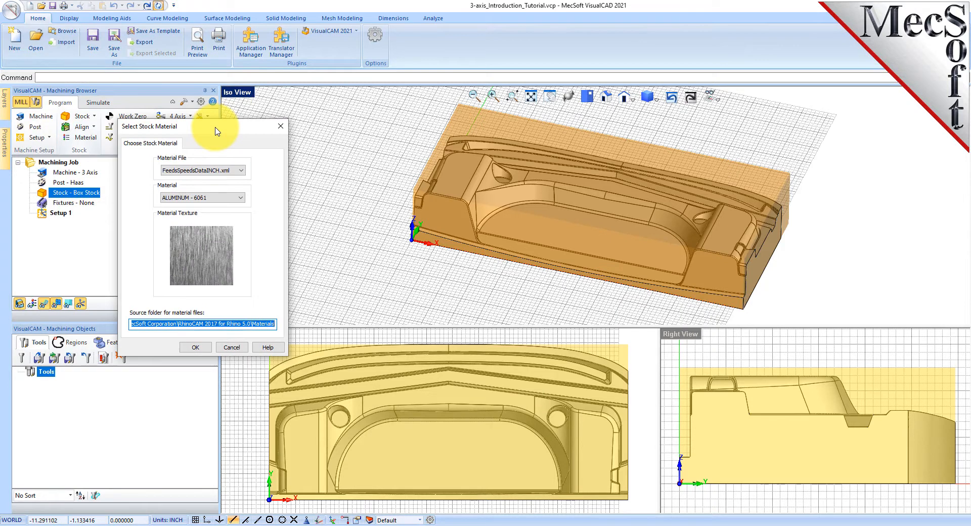
pyautogui.click(237, 197)
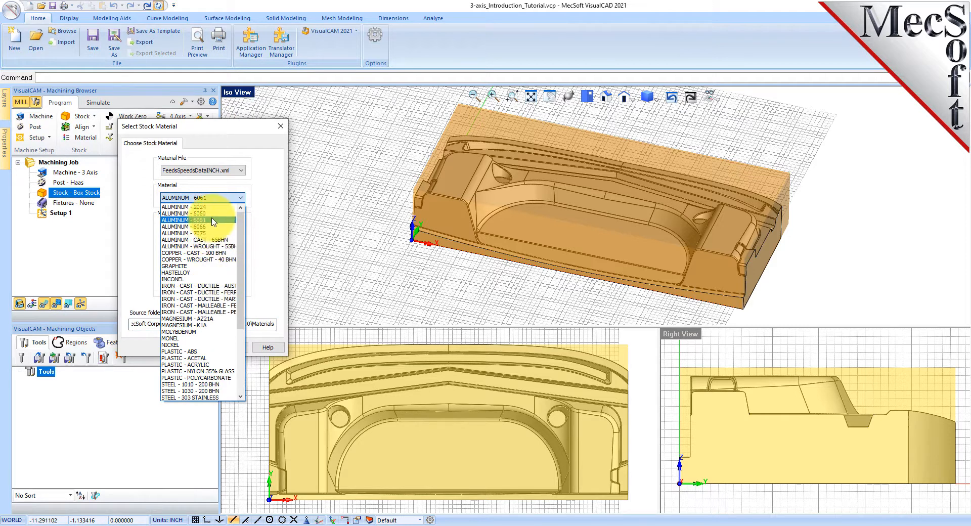
pyautogui.click(212, 217)
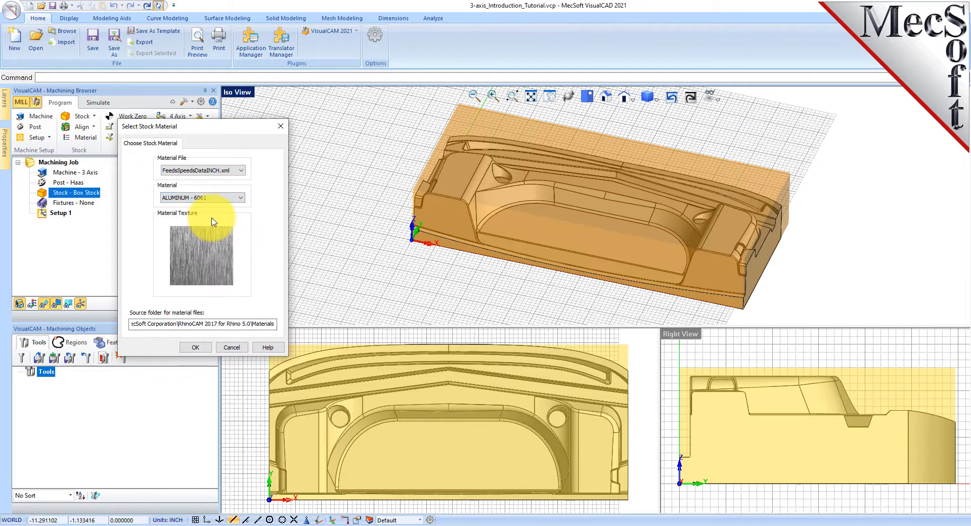
pyautogui.click(198, 348)
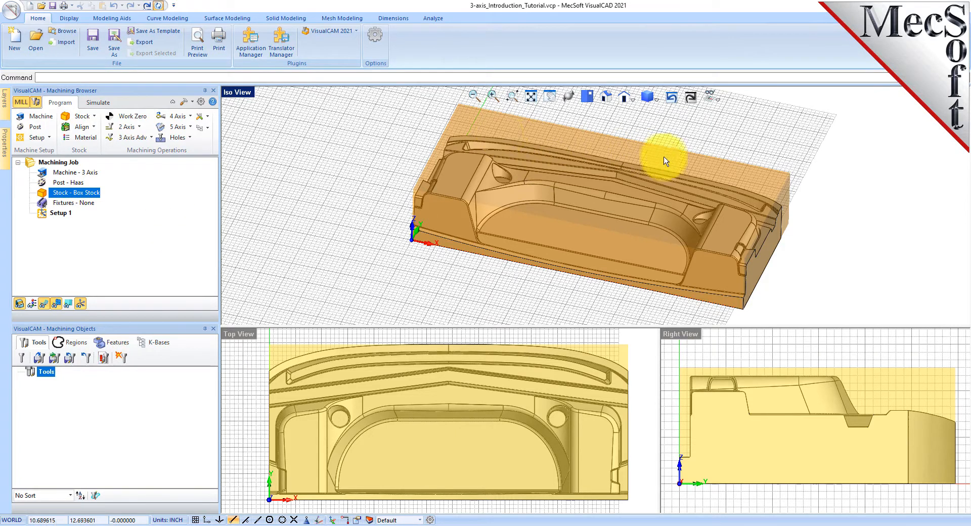
# Step: Toggle the stock's material texture display on to view the aluminum, and turn it back off
pyautogui.click(32, 304)
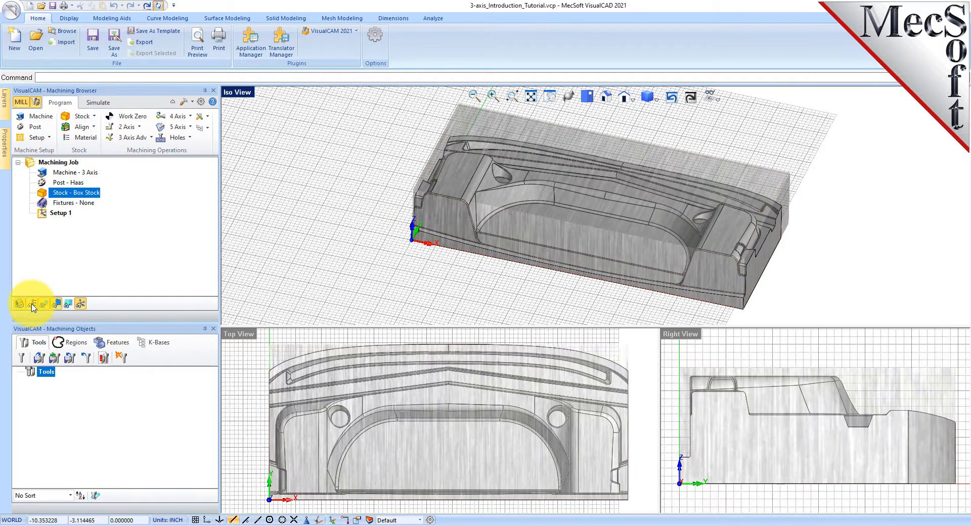
pyautogui.click(32, 304)
pyautogui.click(32, 304)
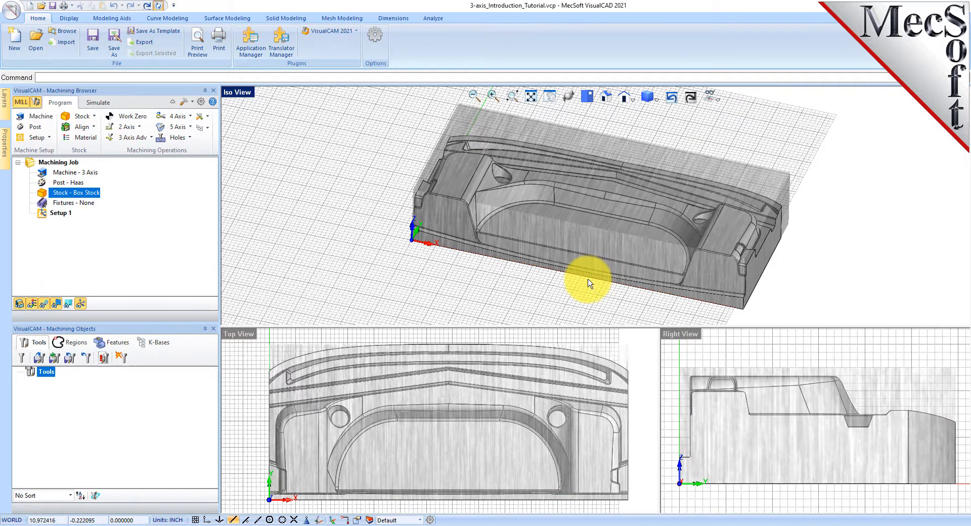
pyautogui.click(32, 304)
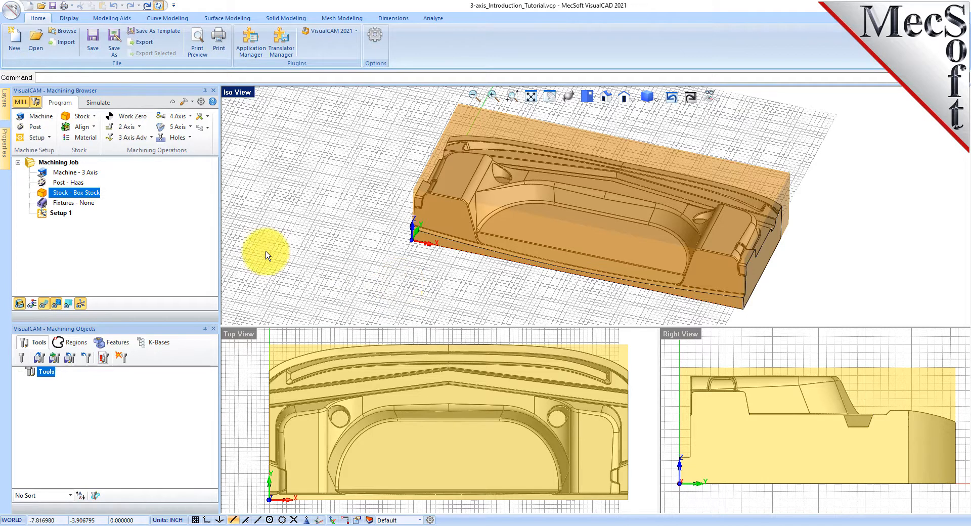
# Step: Relocate the world coordinate system origin to the stock box, using the Highest Z face and the South West corner
pyautogui.click(96, 127)
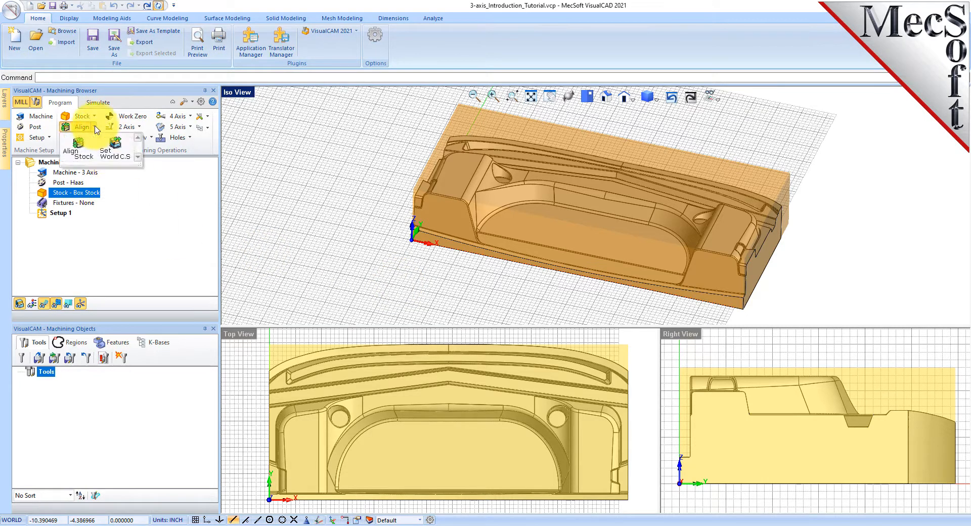
pyautogui.click(114, 149)
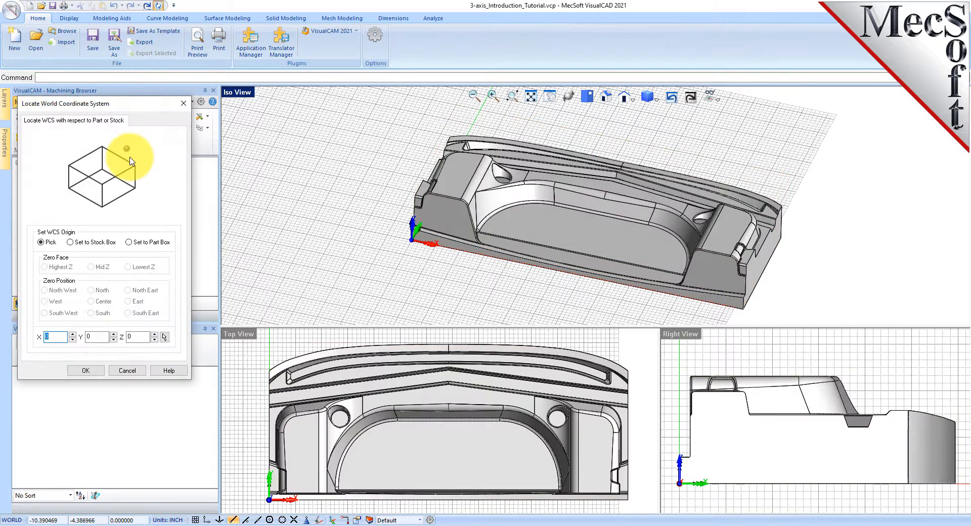
pyautogui.click(71, 242)
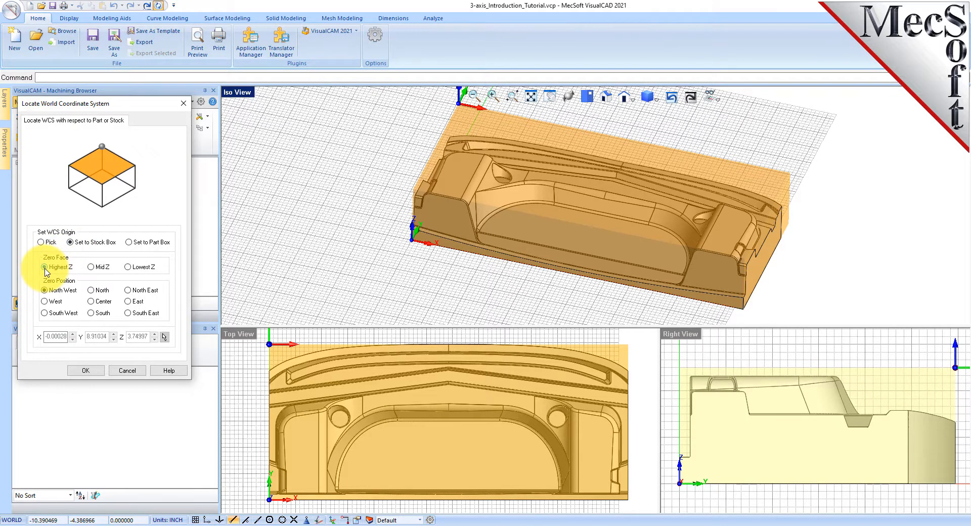
pyautogui.click(45, 313)
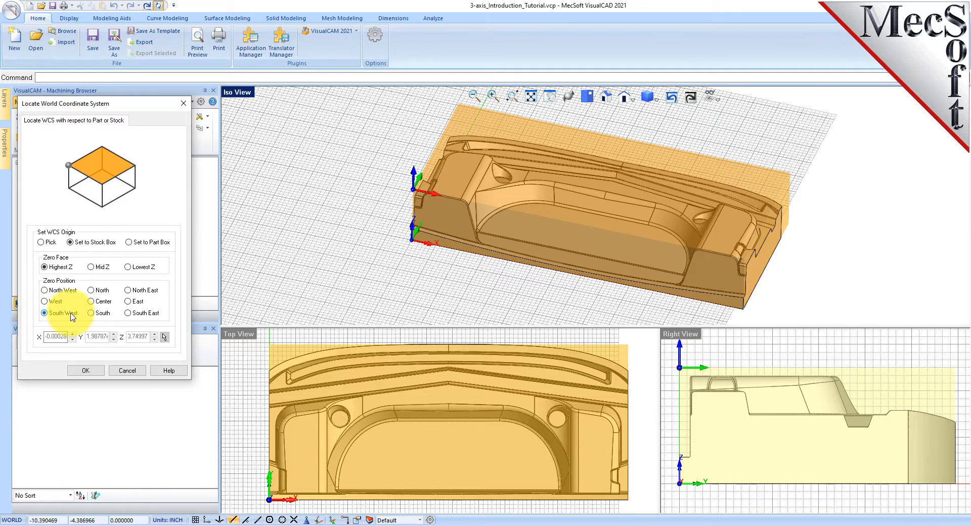
pyautogui.scroll(3, 415, 195)
pyautogui.scroll(-2, 400, 190)
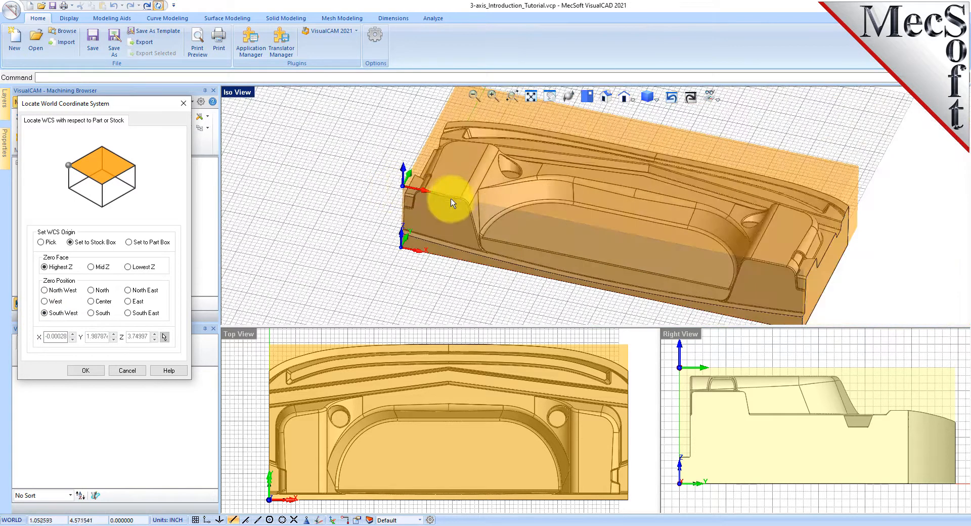
pyautogui.scroll(-2, 450, 202)
pyautogui.click(87, 370)
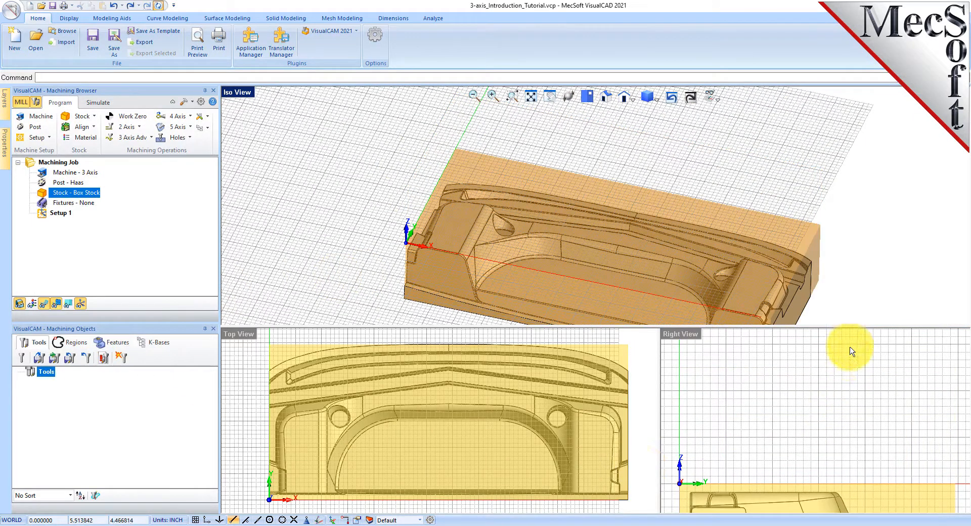
# Step: Examine the coordinate system origin's position on the stock in the Right and Iso views
pyautogui.scroll(-3, 802, 368)
pyautogui.scroll(3, 805, 478)
pyautogui.scroll(2, 796, 444)
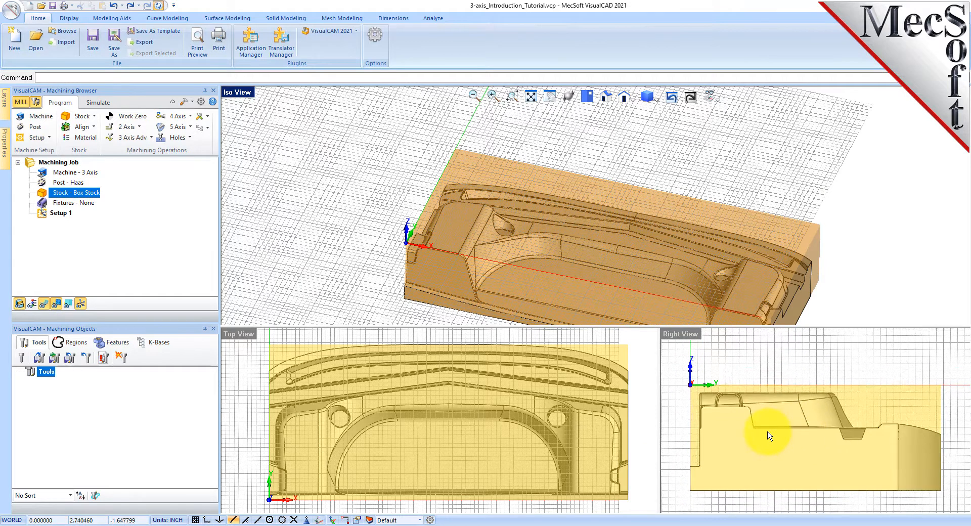
pyautogui.scroll(1, 768, 435)
pyautogui.scroll(-1, 538, 144)
pyautogui.scroll(-1, 538, 144)
pyautogui.scroll(1, 574, 206)
pyautogui.scroll(-1, 575, 206)
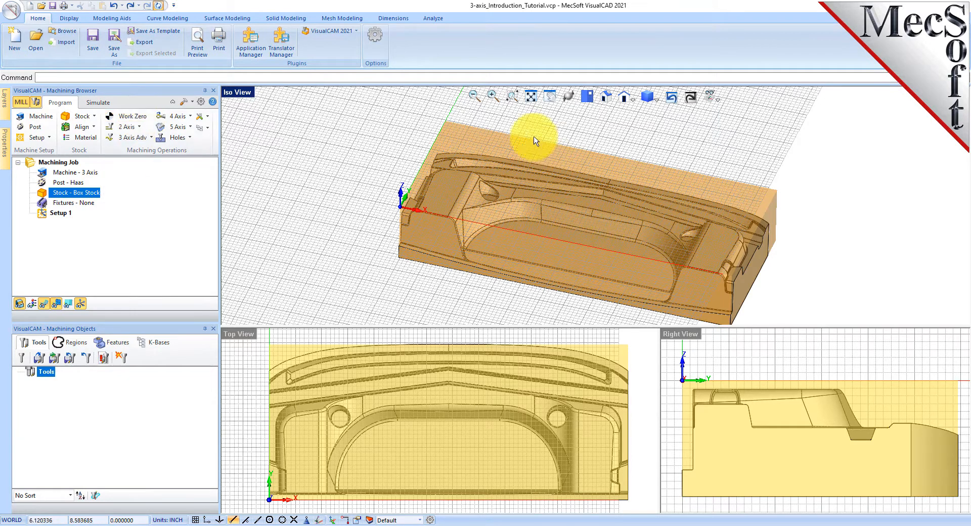
pyautogui.scroll(-2, 501, 109)
pyautogui.scroll(1, 560, 206)
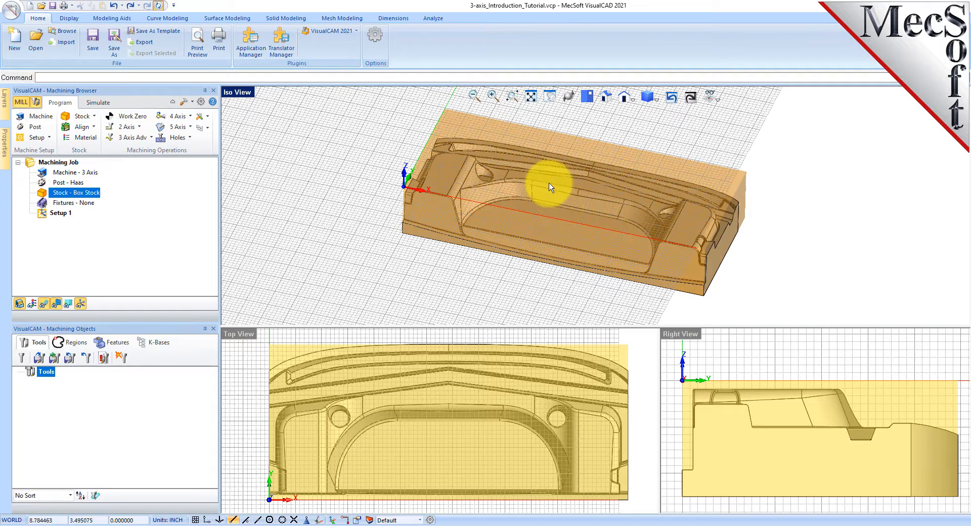
pyautogui.scroll(1, 553, 184)
pyautogui.scroll(1, 547, 162)
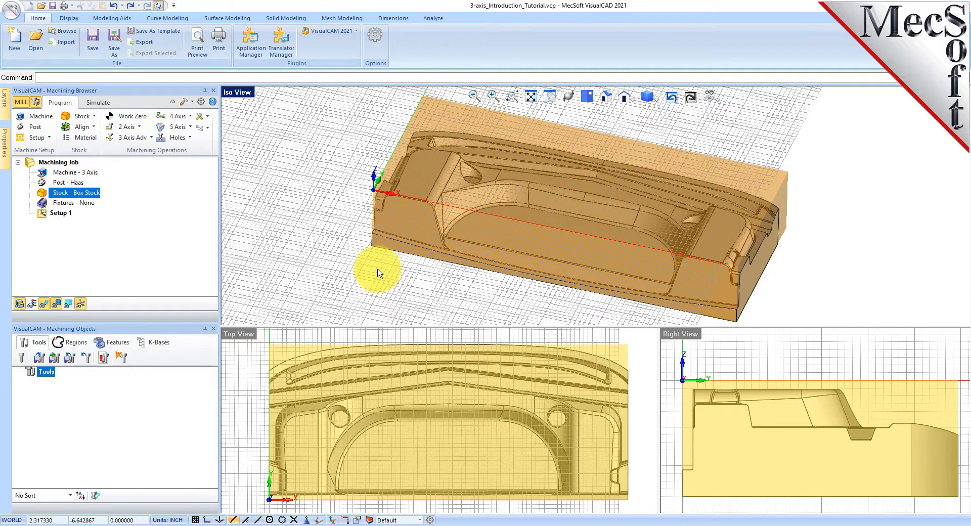
# Step: Load the tool library file 3AxisIntroductionTutorial.vkb into the machining job
pyautogui.click(39, 359)
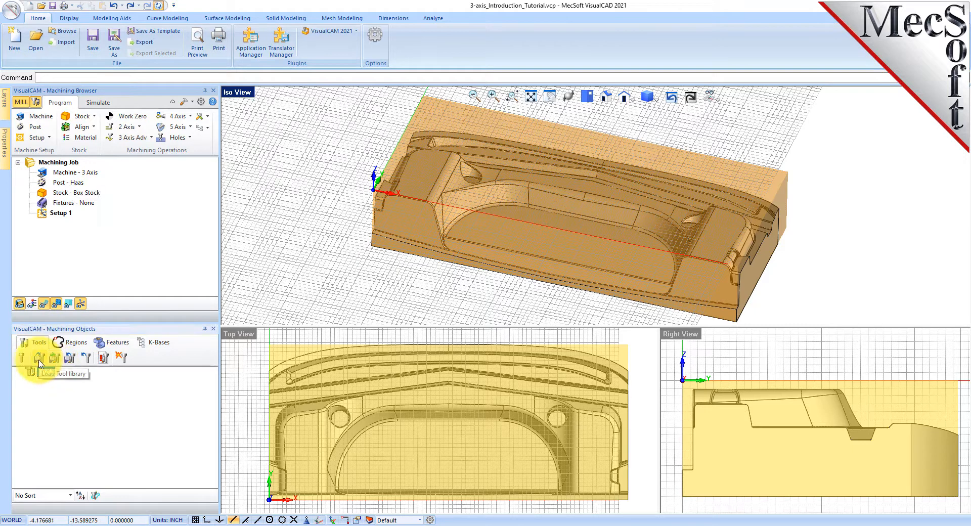
pyautogui.click(39, 360)
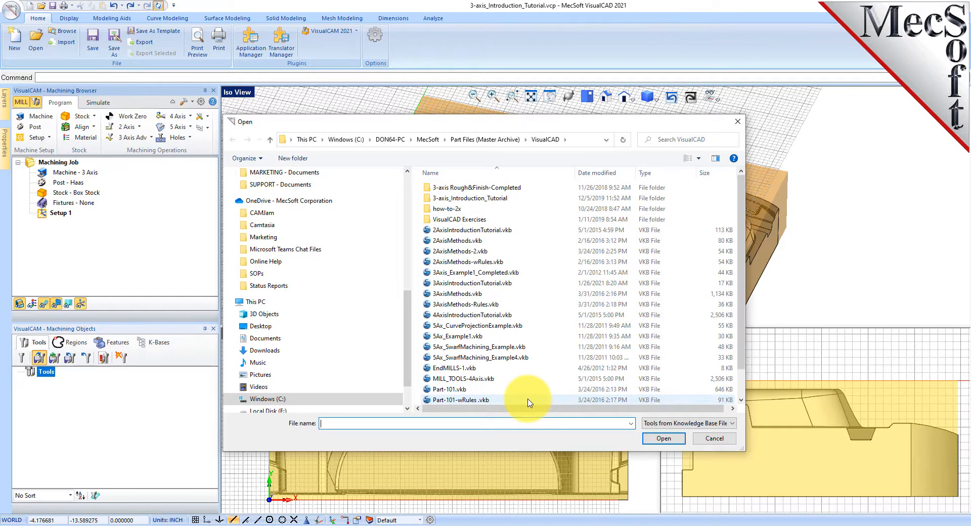
pyautogui.click(470, 283)
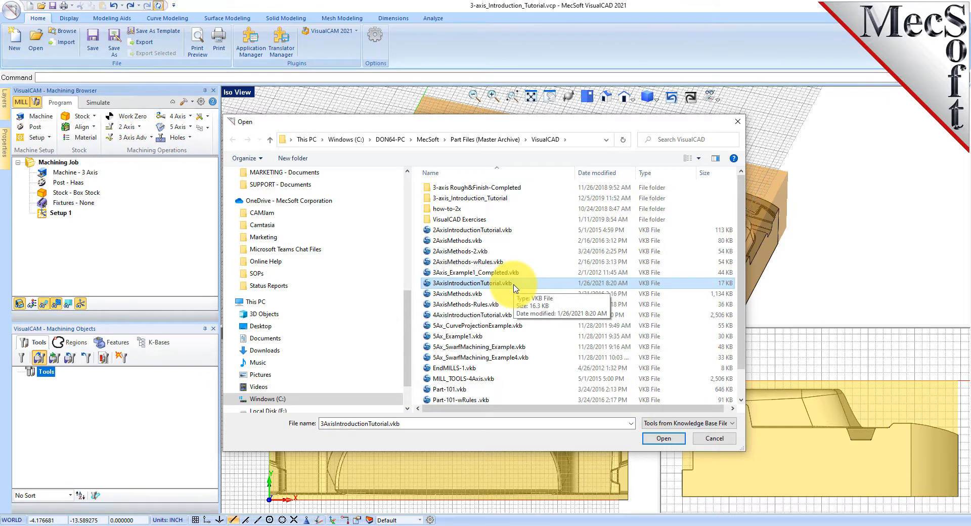
pyautogui.click(667, 438)
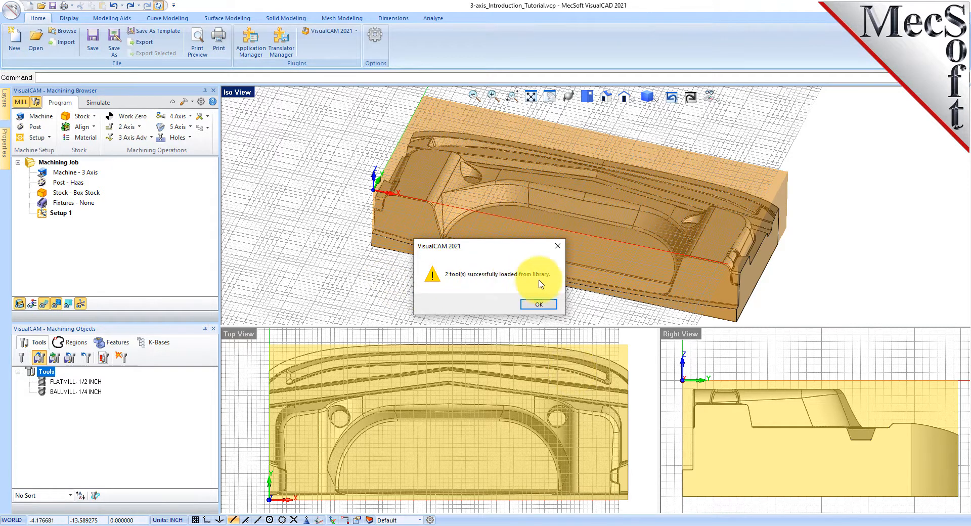
pyautogui.click(540, 305)
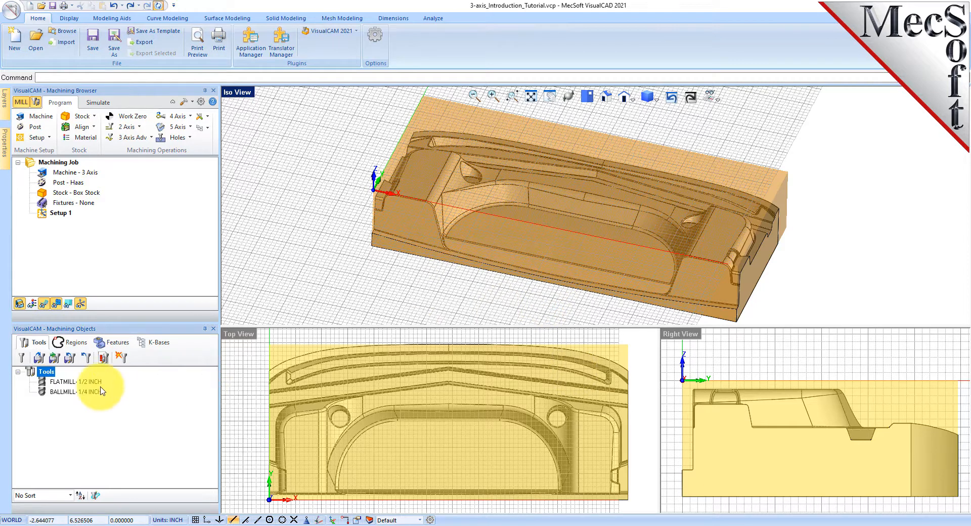
# Step: Inspect the loaded flat mill and ball mill, and open the 1/4 inch ball mill's definition to review its properties and feeds and speeds
pyautogui.click(70, 383)
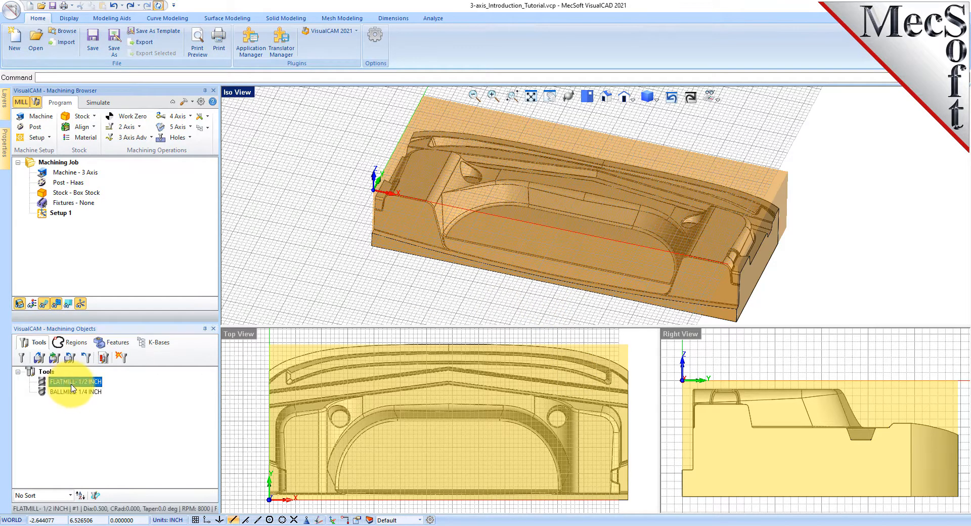
pyautogui.click(74, 394)
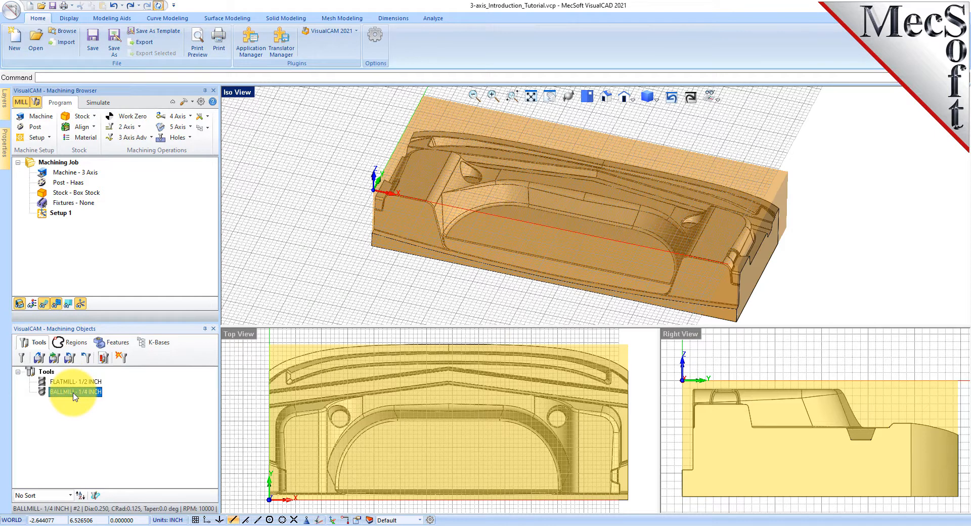
pyautogui.doubleClick(45, 393)
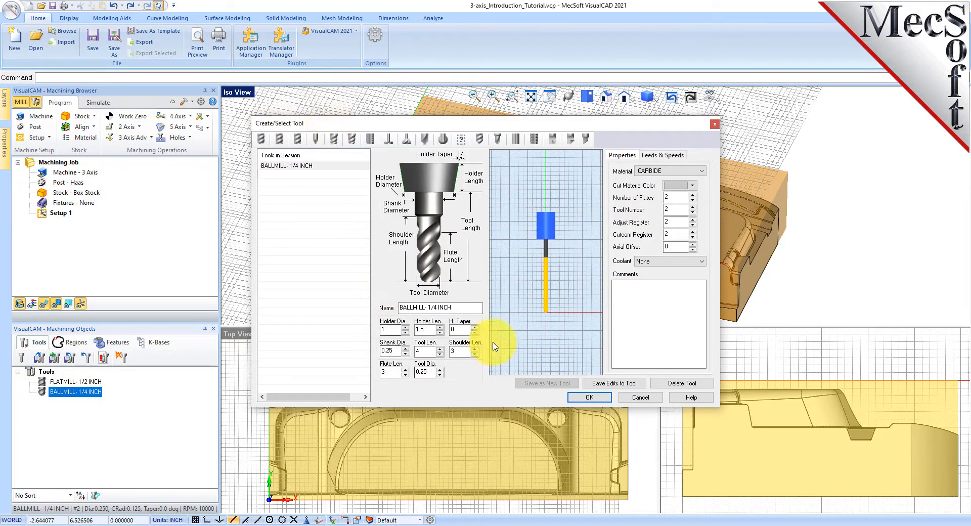
pyautogui.click(662, 155)
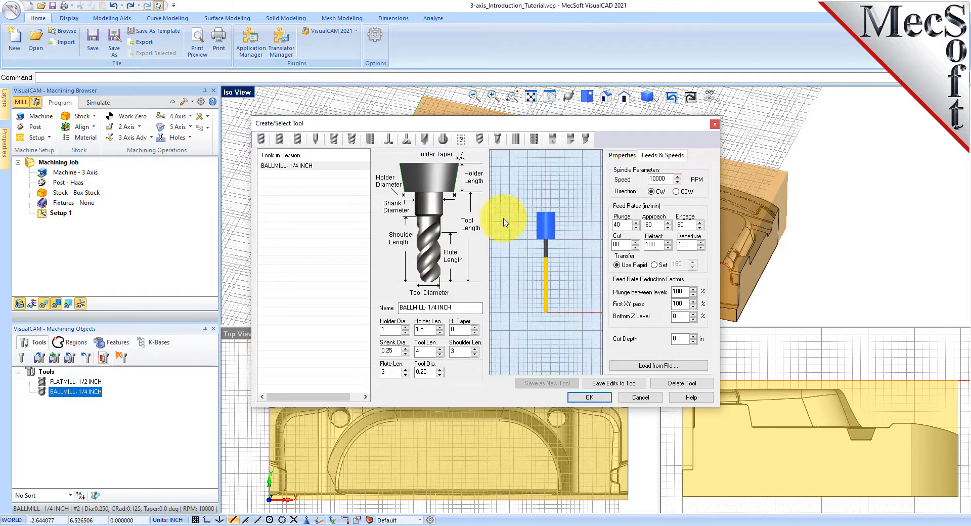
# Step: Review the geometry and the feeds and speeds of the 1/2 inch flat mill and 1/4 inch ball mill definitions
pyautogui.click(279, 141)
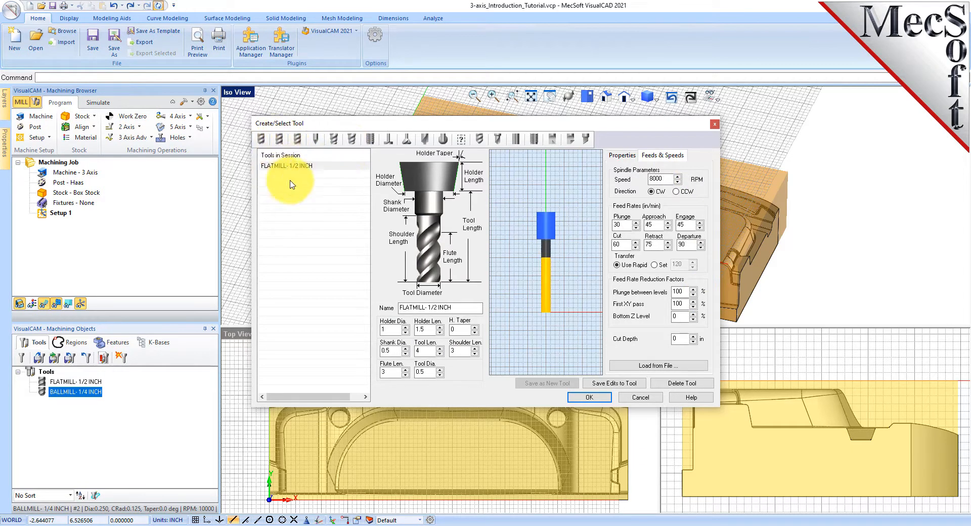
pyautogui.click(283, 167)
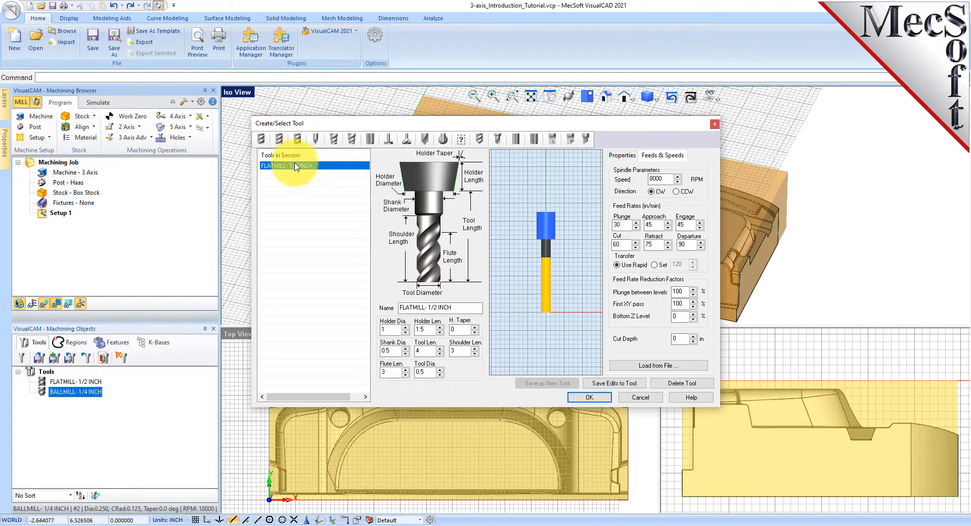
pyautogui.click(261, 139)
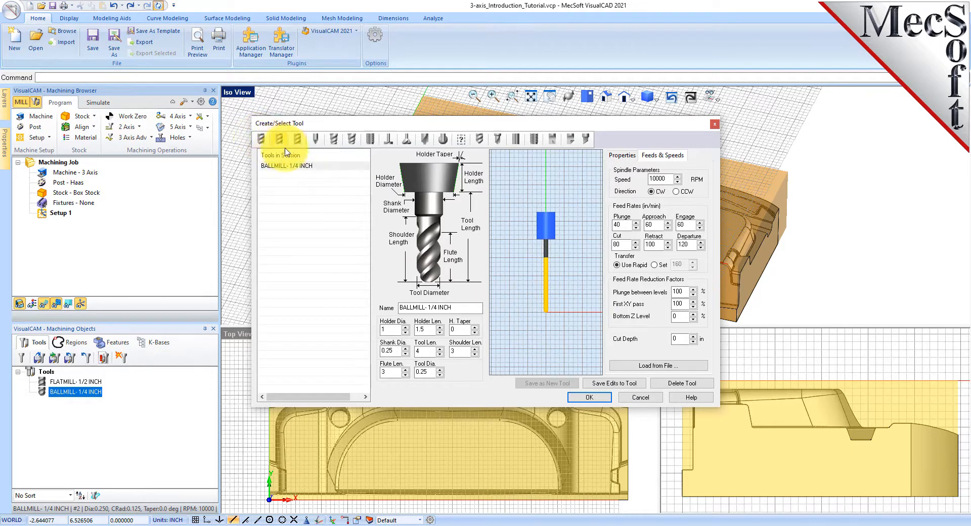
pyautogui.click(589, 397)
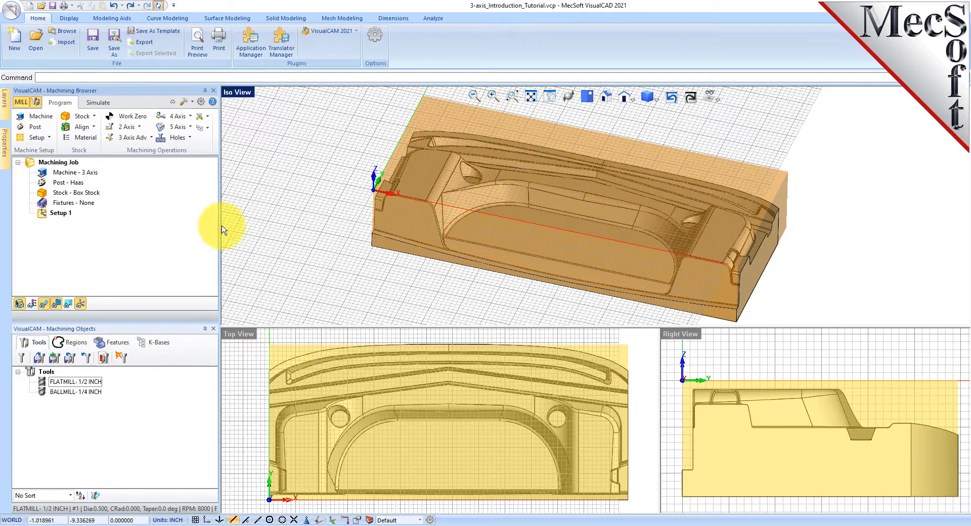
# Step: Start a 3-axis Horizontal Roughing operation and review its control geometry, 1/2 inch flat mill, feeds and speeds, and clearance plane
pyautogui.click(153, 139)
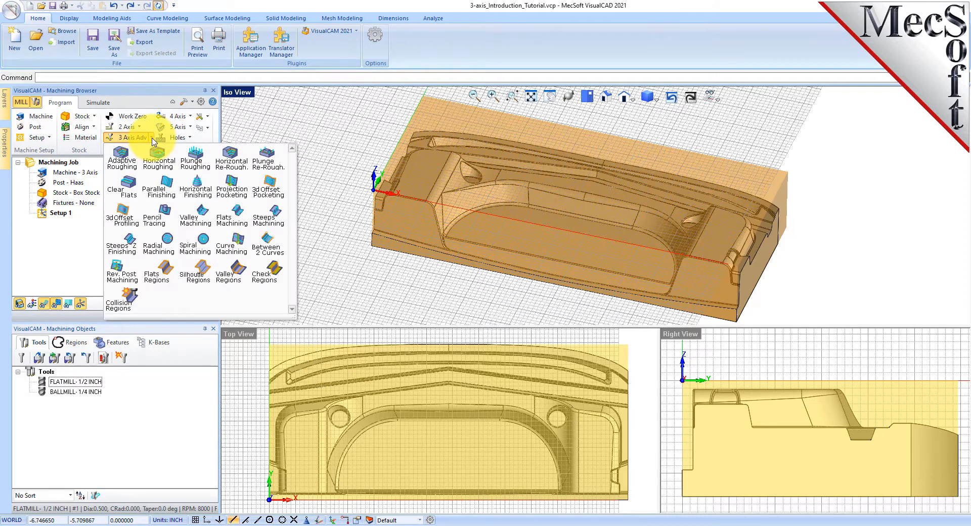
pyautogui.click(173, 167)
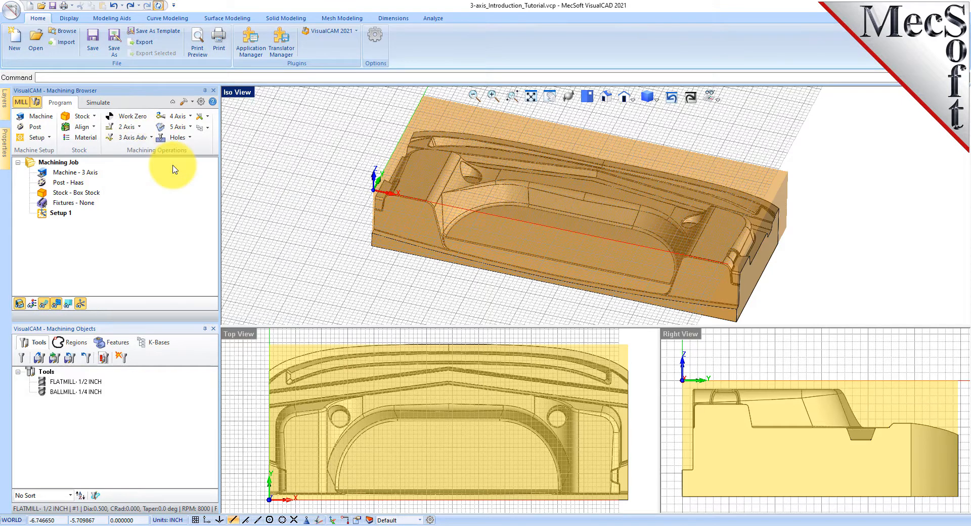
pyautogui.moveTo(153, 107); pyautogui.dragTo(237, 110)
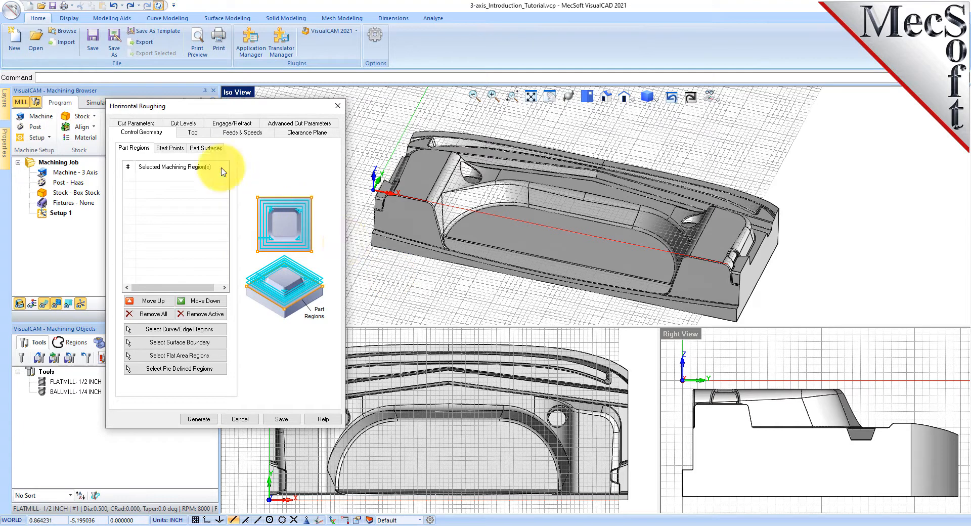
pyautogui.click(193, 132)
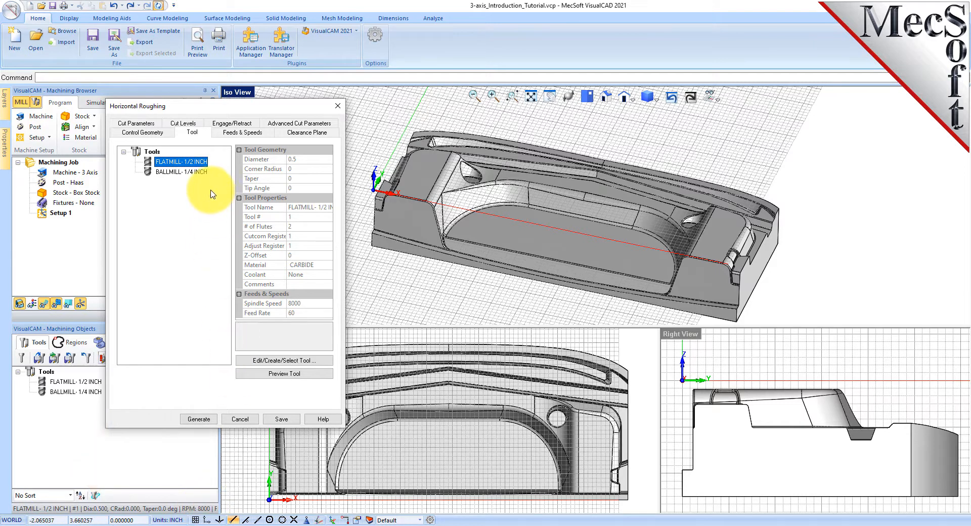
pyautogui.click(243, 132)
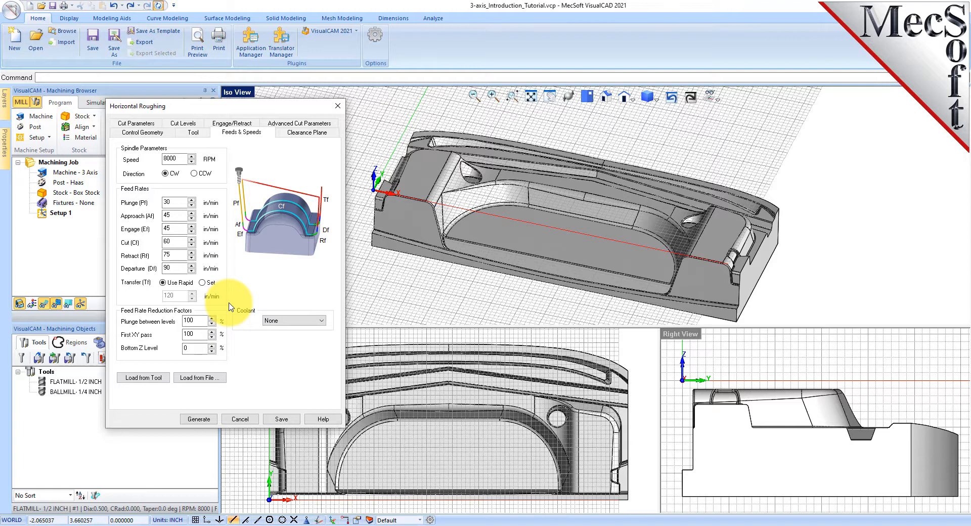
pyautogui.click(314, 132)
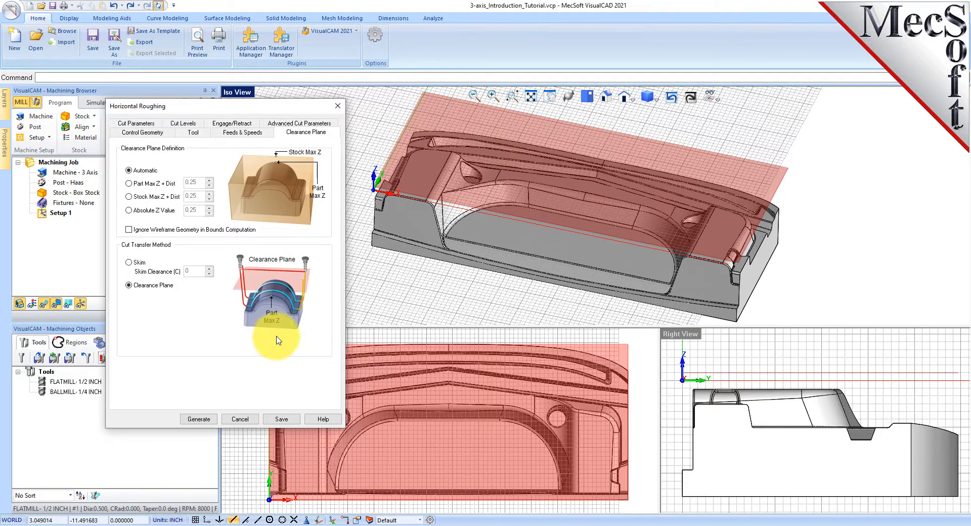
# Step: Review the roughing tolerances and stock allowance, and set the stepover distance to 40% of the tool diameter
pyautogui.click(141, 125)
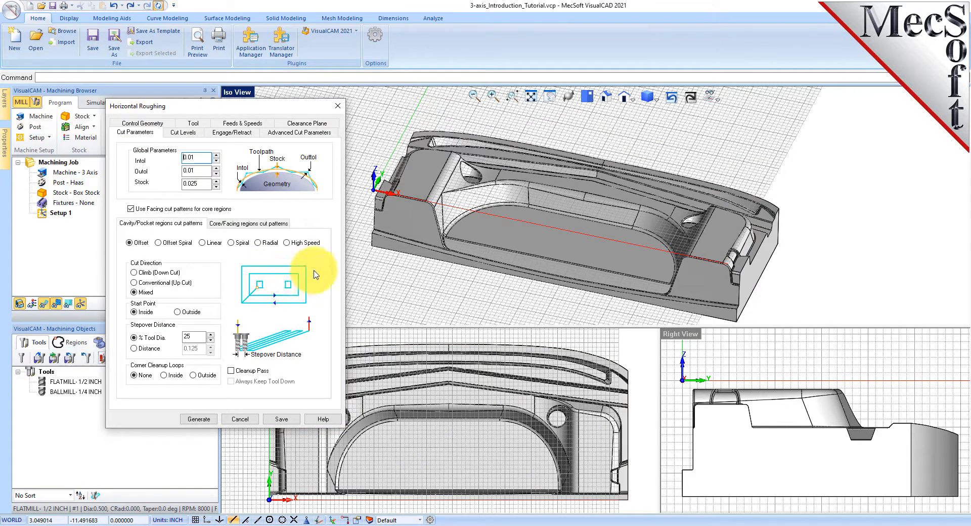
pyautogui.moveTo(204, 157); pyautogui.dragTo(174, 171)
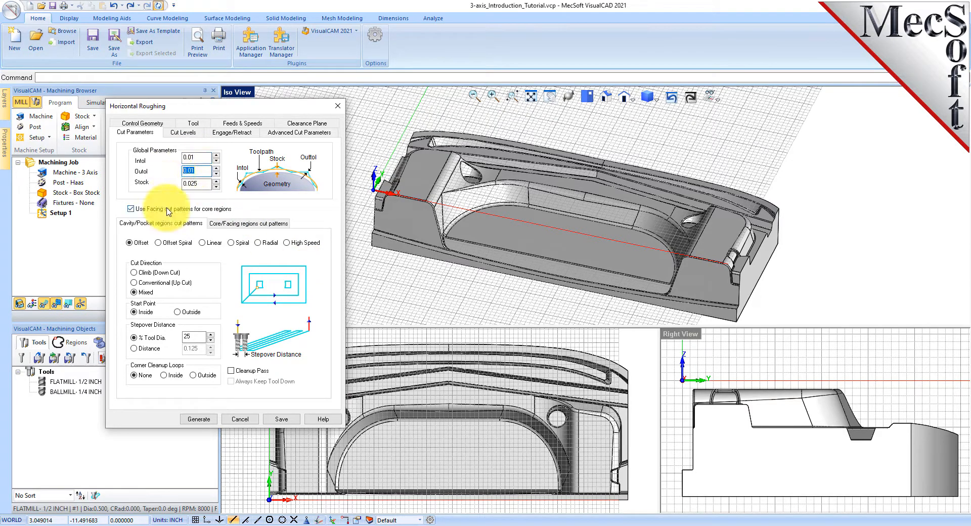
pyautogui.moveTo(206, 183); pyautogui.dragTo(177, 183)
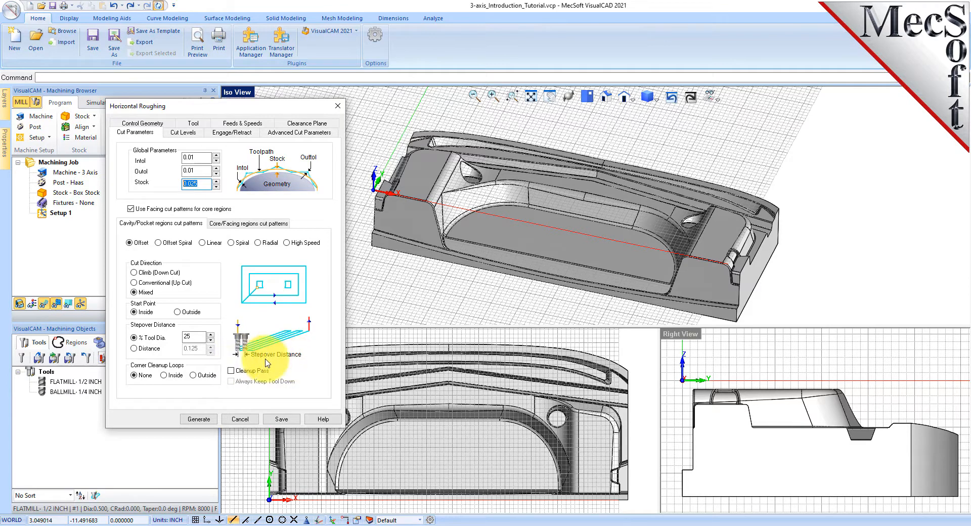
pyautogui.doubleClick(201, 337)
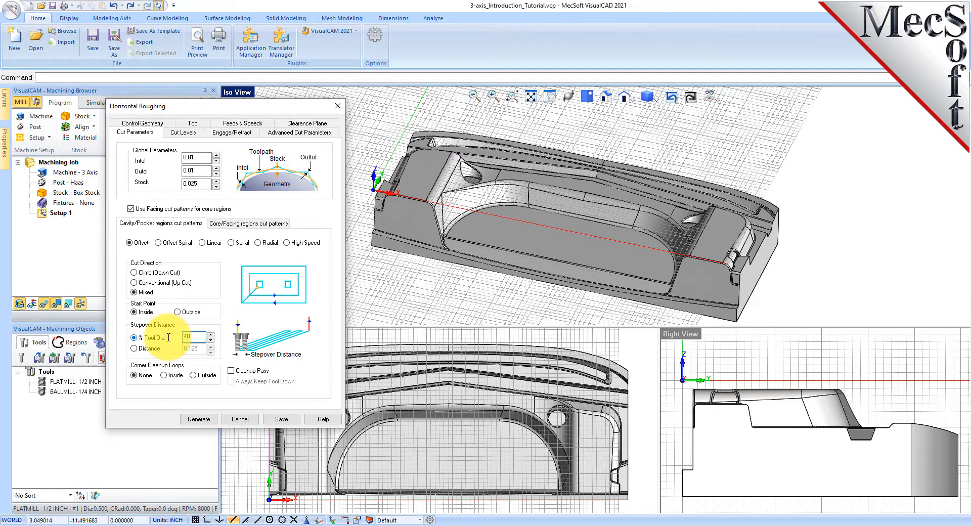
pyautogui.click(138, 338)
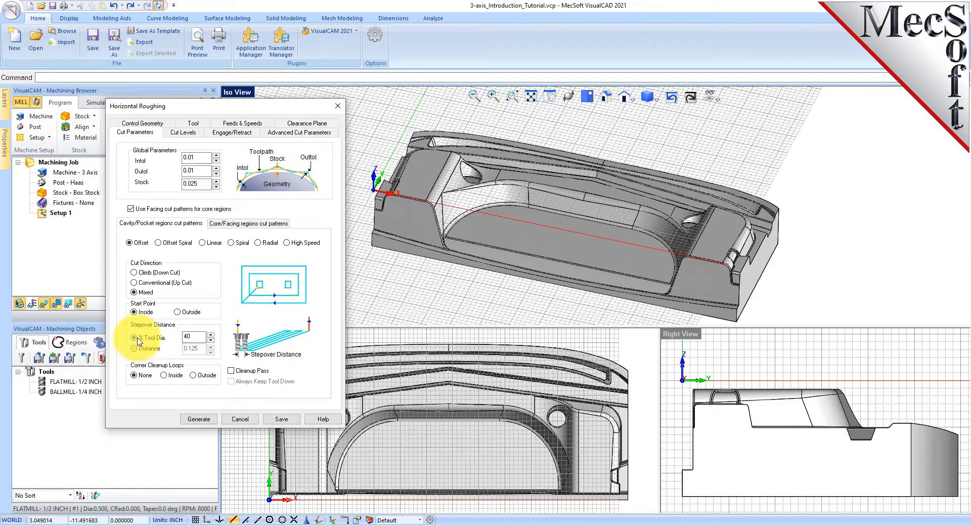
# Step: Review the stepdown control as a percentage of tool diameter, and recheck the roughing cut parameters
pyautogui.click(192, 134)
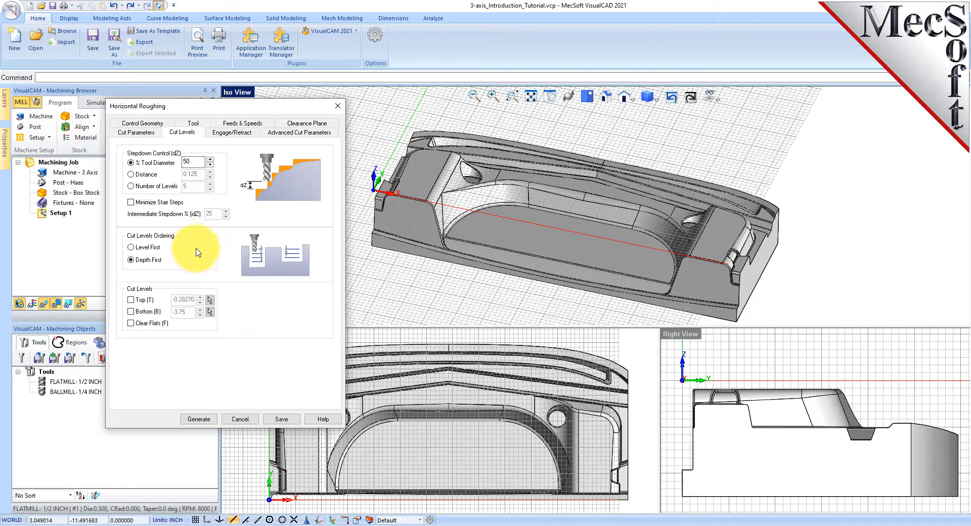
pyautogui.doubleClick(191, 161)
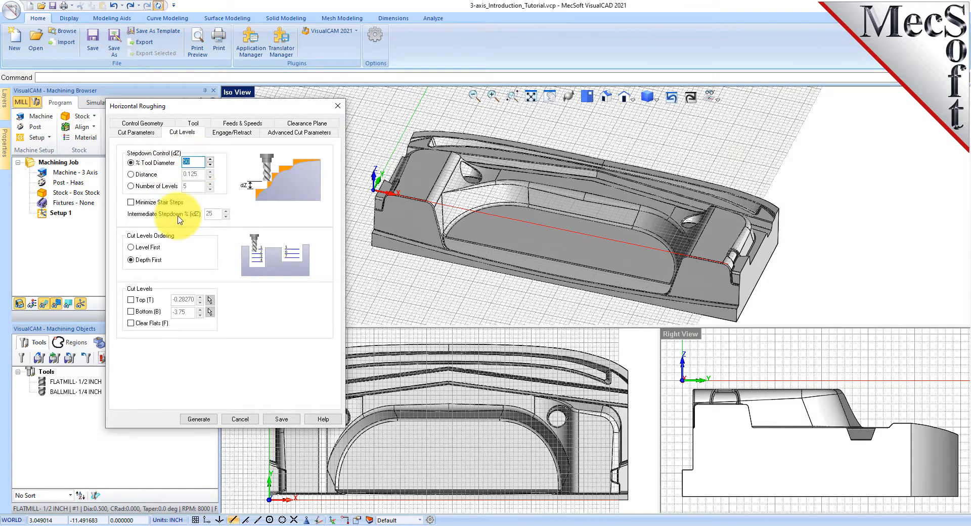
pyautogui.click(136, 132)
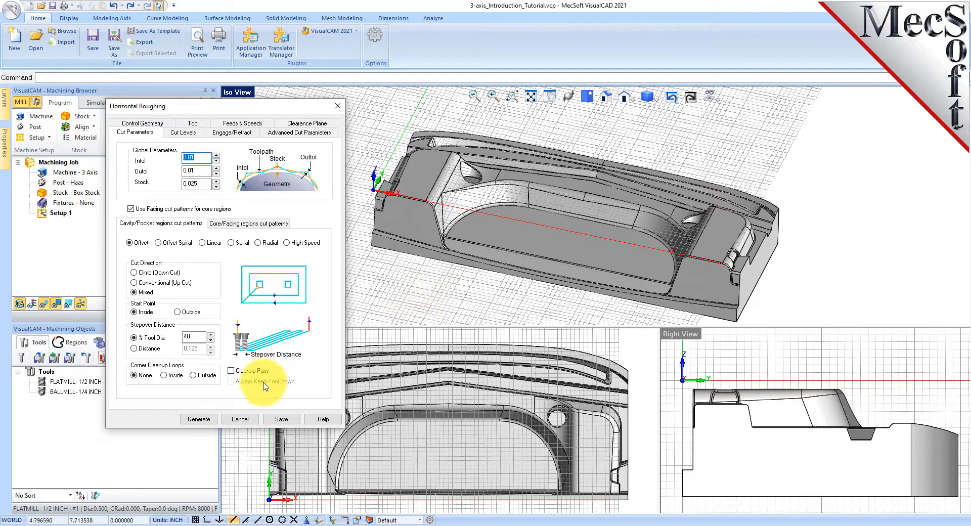
# Step: Enable the bottom cut level for the roughing operation and set it to -3.5
pyautogui.click(179, 132)
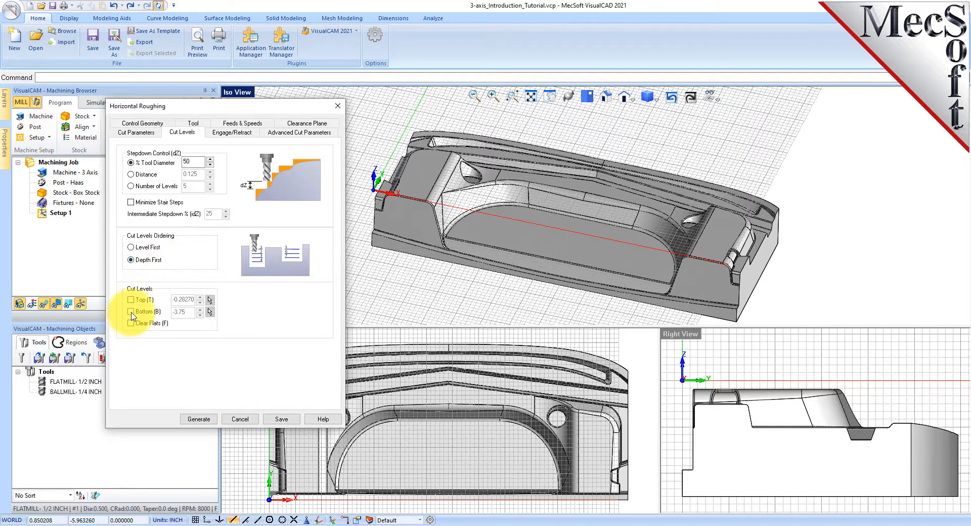
pyautogui.click(132, 313)
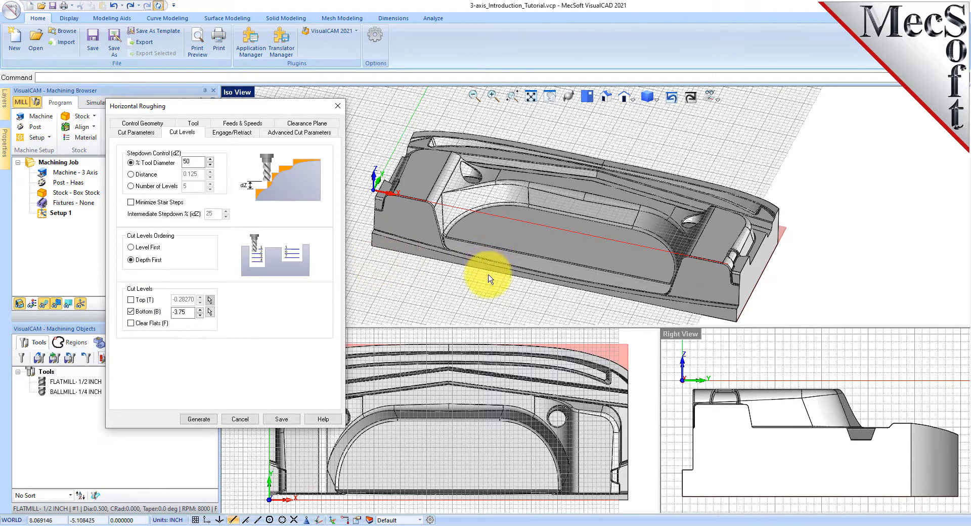
pyautogui.doubleClick(181, 312)
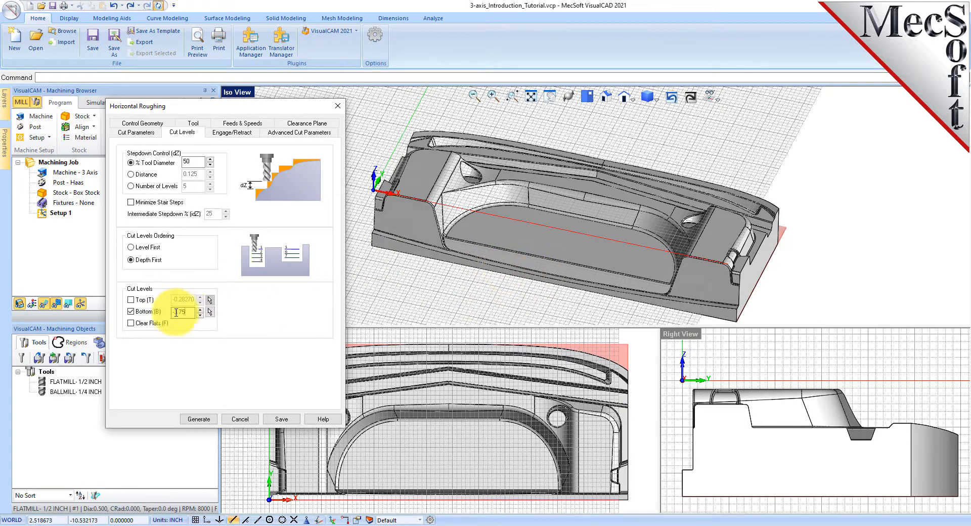
pyautogui.moveTo(578, 275); pyautogui.dragTo(627, 269, button='right')
pyautogui.moveTo(581, 234); pyautogui.dragTo(577, 248, button='right')
pyautogui.rightClick(579, 249)
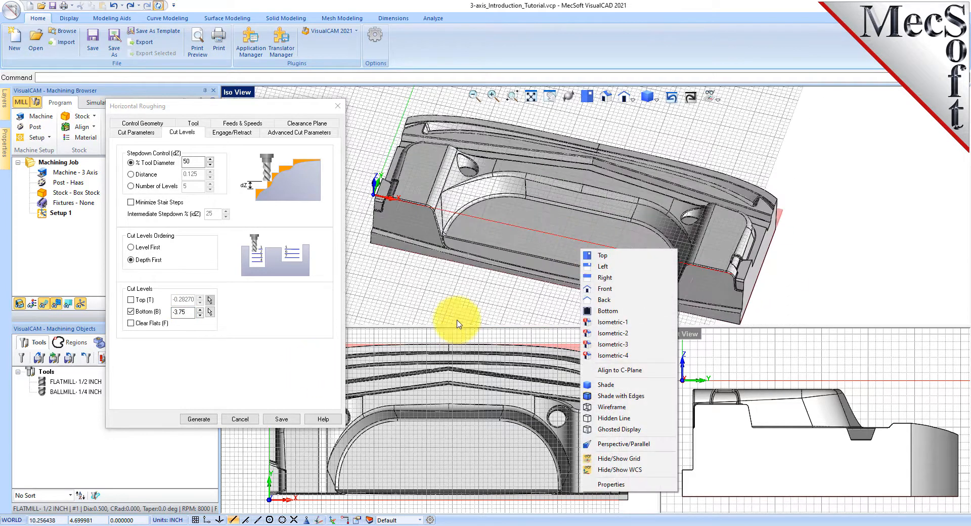
pyautogui.click(457, 301)
pyautogui.click(184, 311)
pyautogui.press('BackSpace')
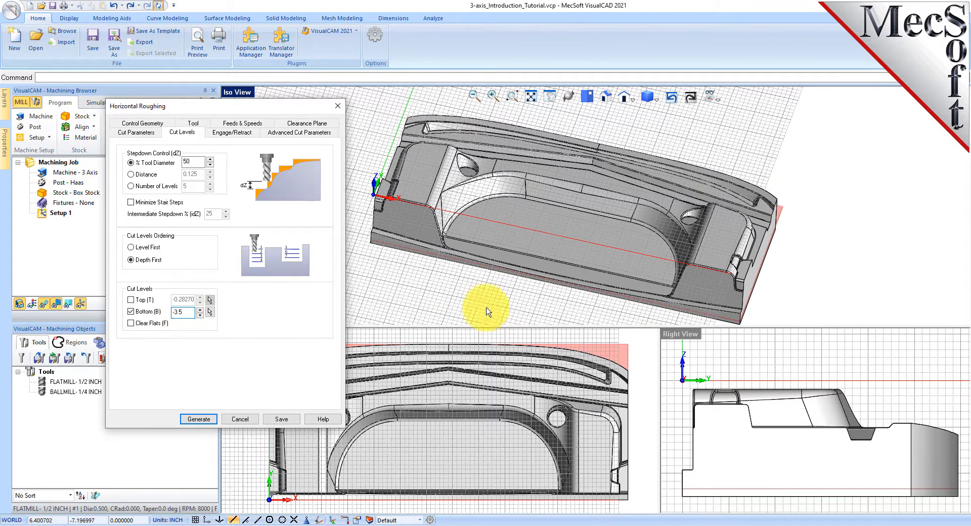
# Step: Check the bottom cut level plane against the part and generate the Horizontal Roughing toolpath
pyautogui.click(677, 270)
pyautogui.moveTo(676, 270); pyautogui.dragTo(674, 262, button='right')
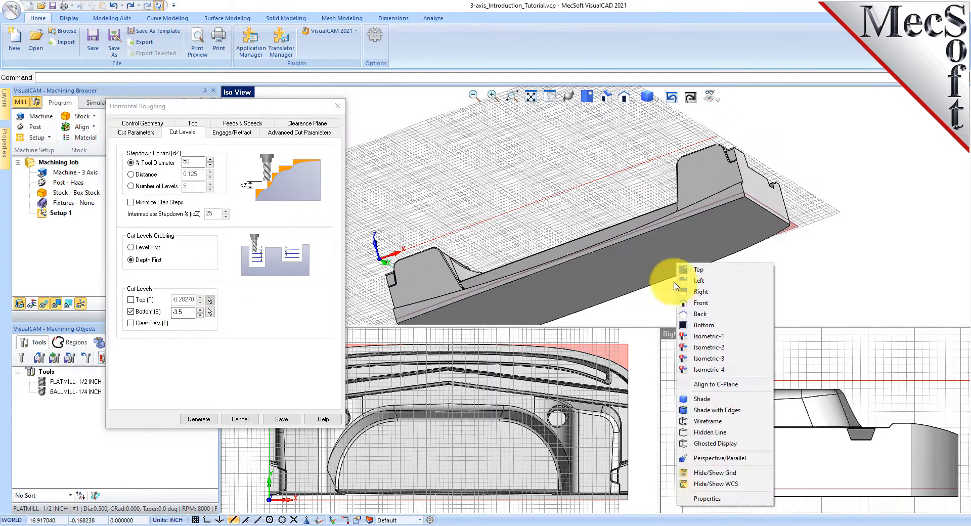
pyautogui.moveTo(732, 233); pyautogui.dragTo(630, 306, button='right')
pyautogui.click(475, 312)
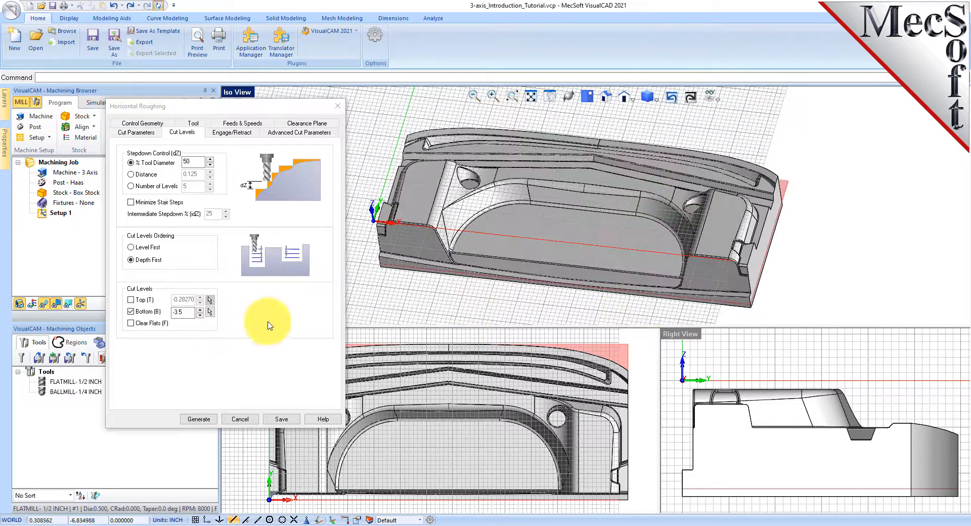
pyautogui.click(197, 419)
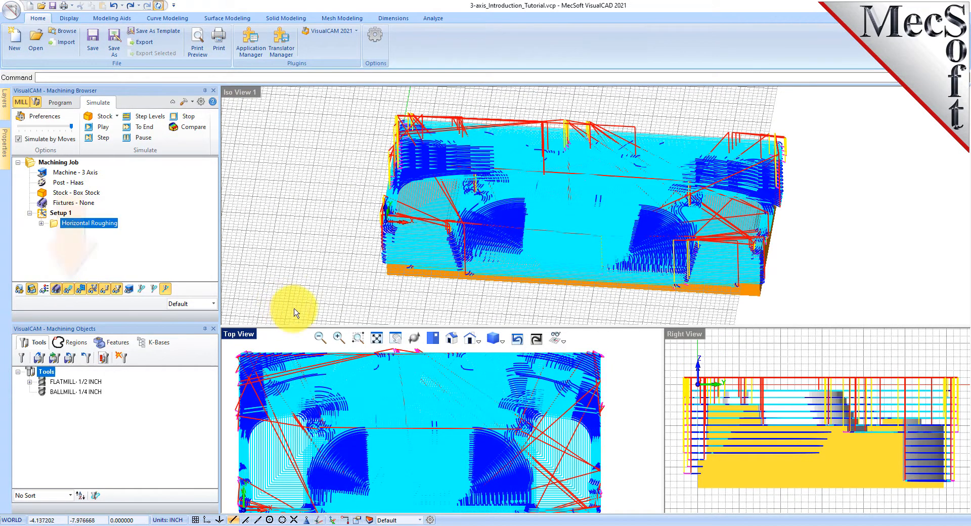
# Step: Toggle the Horizontal Roughing toolpath display and examine the toolpath by Z level, isolating level 31 at Z -3.5
pyautogui.click(69, 291)
pyautogui.click(69, 290)
pyautogui.click(69, 290)
pyautogui.click(68, 290)
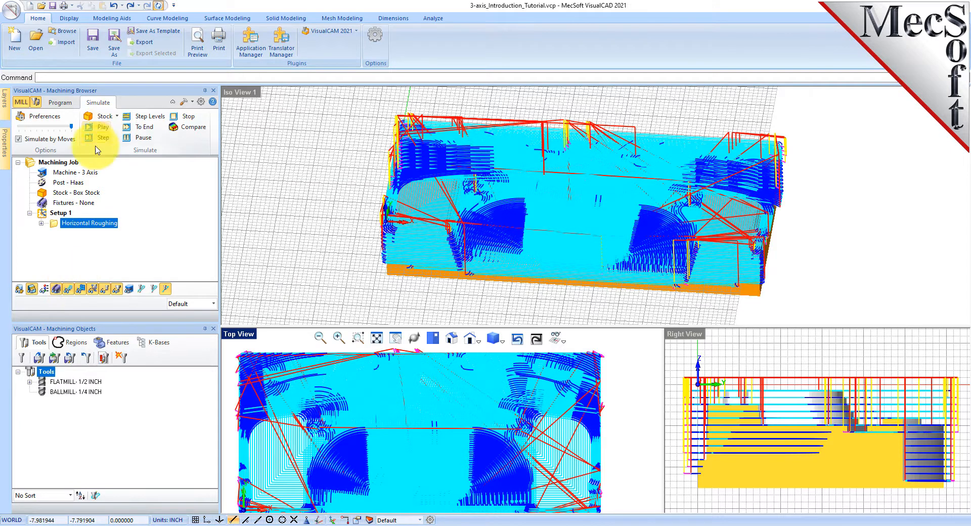
pyautogui.click(69, 107)
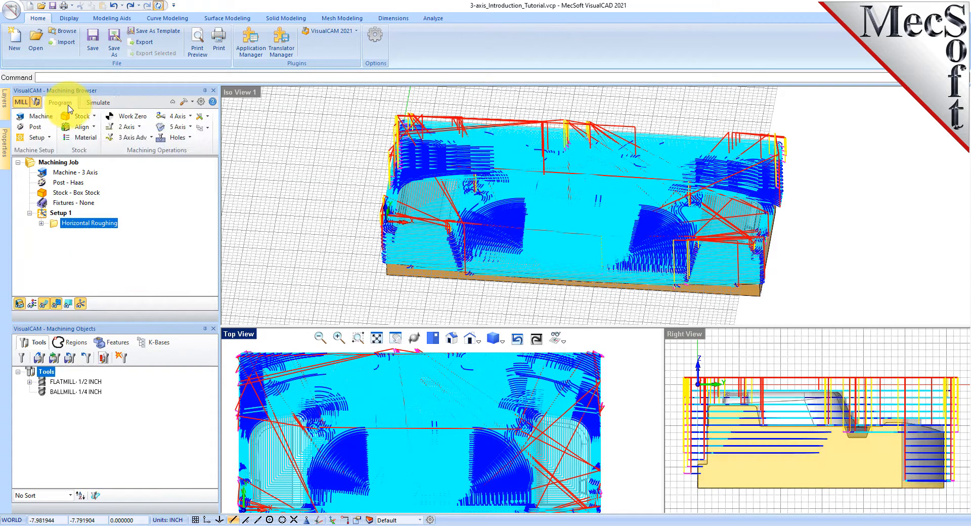
pyautogui.click(68, 303)
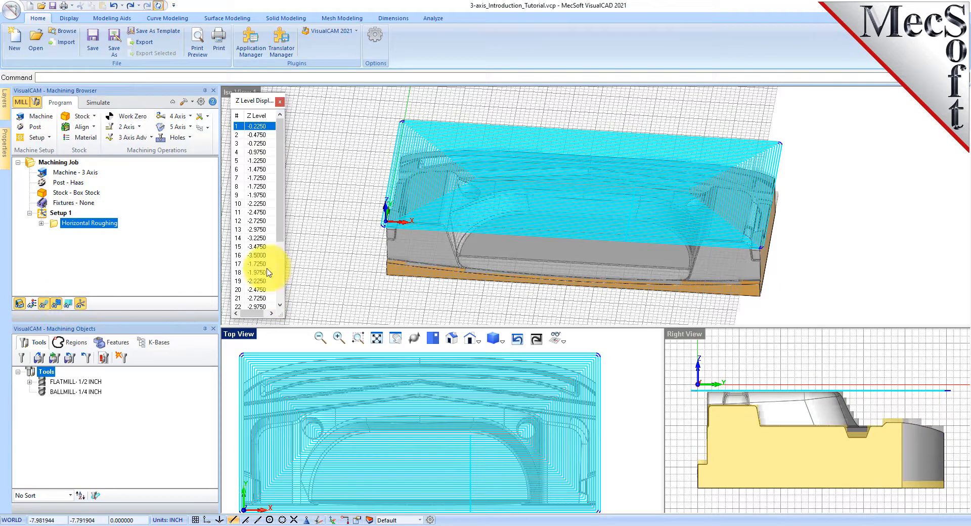
pyautogui.moveTo(281, 164); pyautogui.dragTo(283, 239)
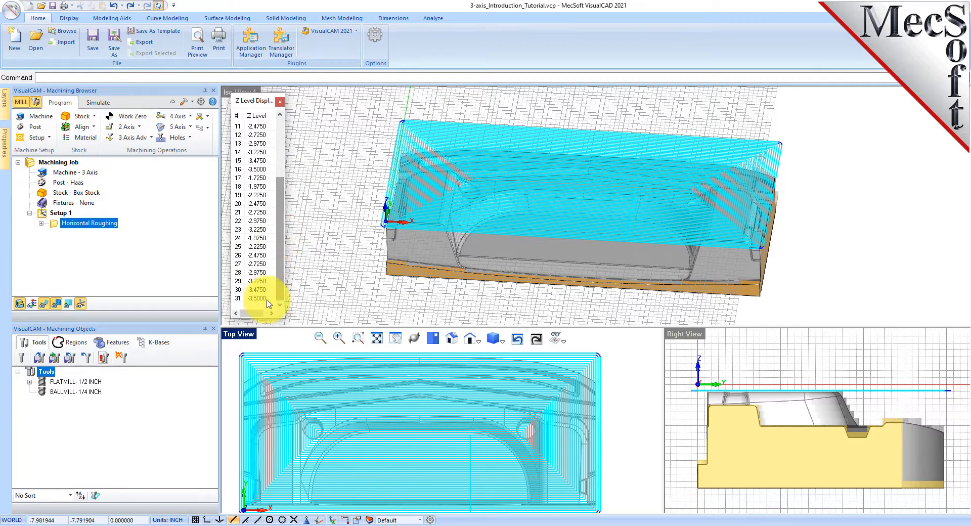
pyautogui.click(238, 298)
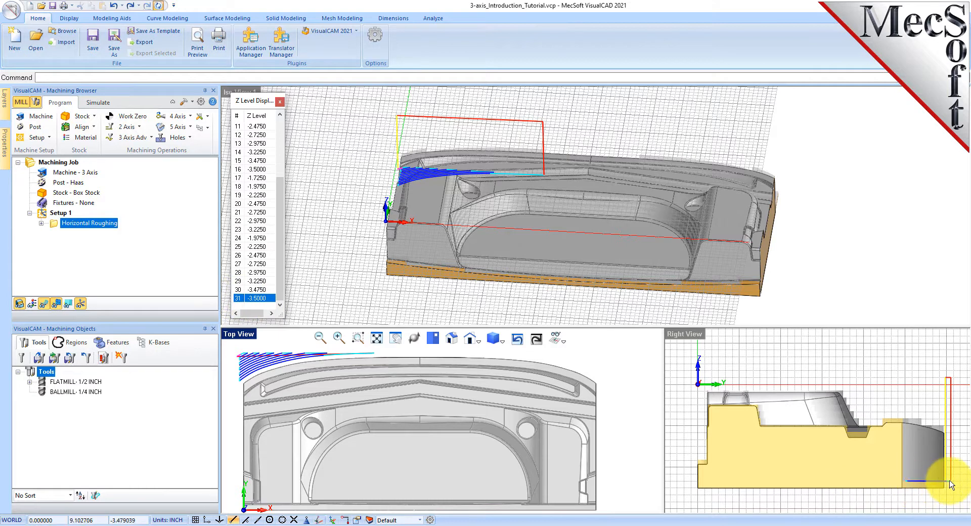
pyautogui.click(278, 103)
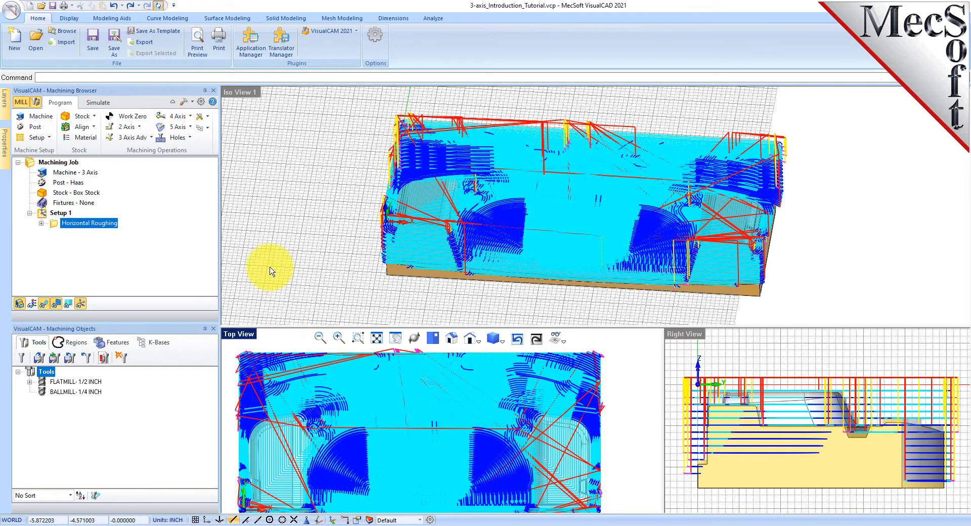
# Step: Review the simulation preferences for model type, simulation mode, accuracy and transparency
pyautogui.click(98, 102)
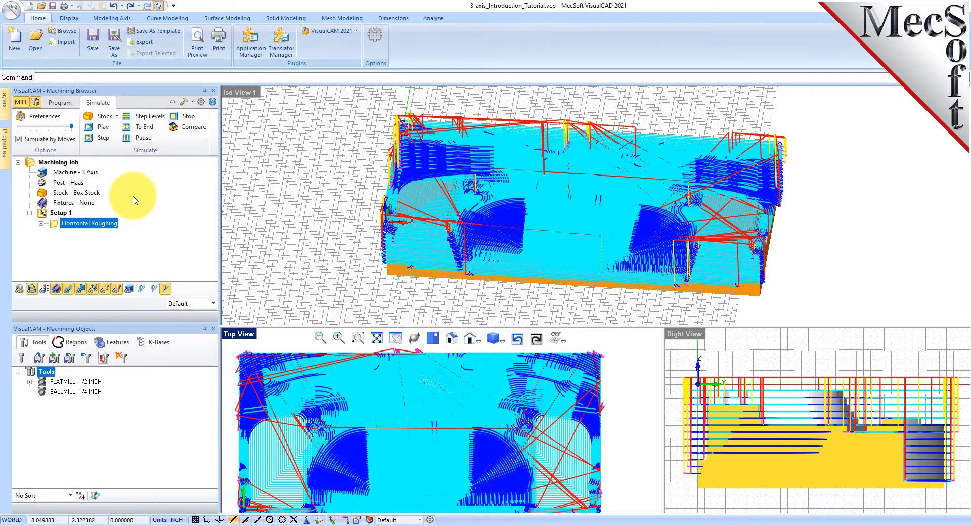
pyautogui.click(48, 121)
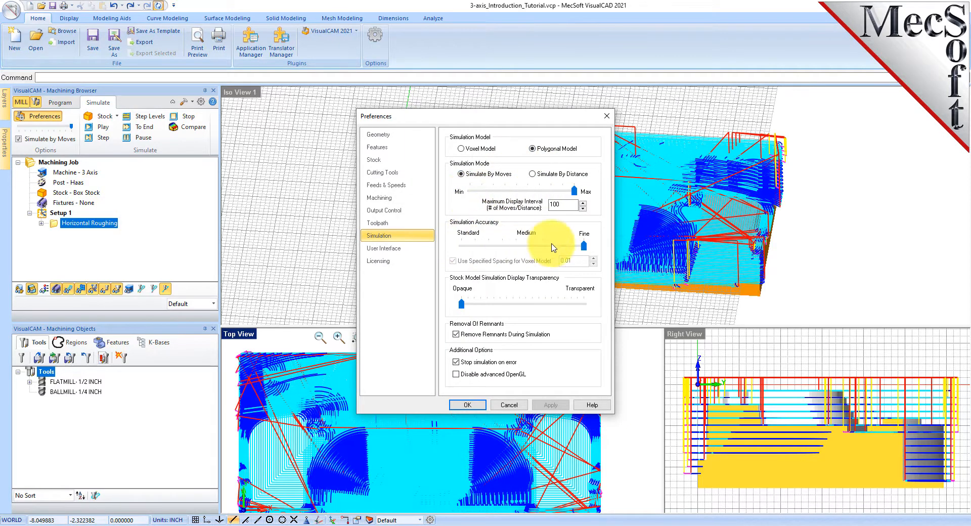
pyautogui.click(470, 406)
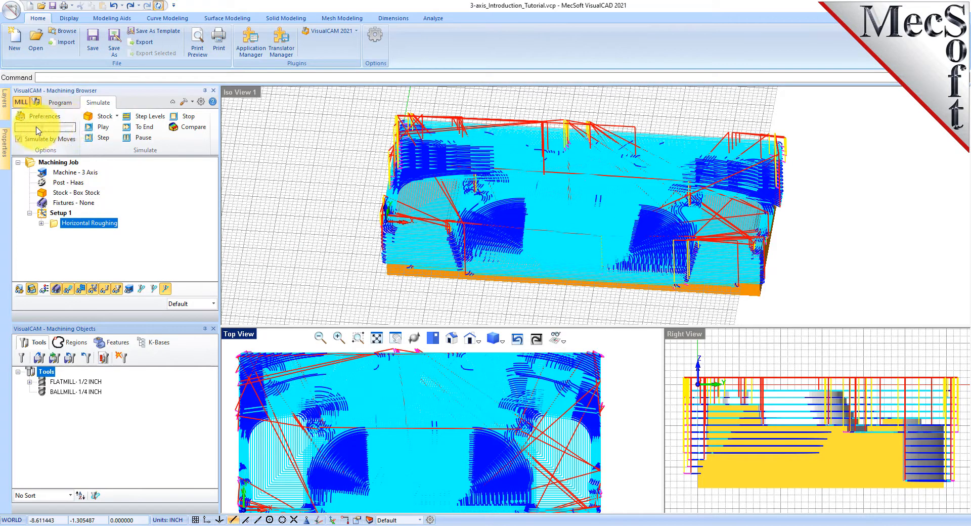
# Step: Play the Horizontal Roughing cut material simulation and hide the toolpath display
pyautogui.click(102, 127)
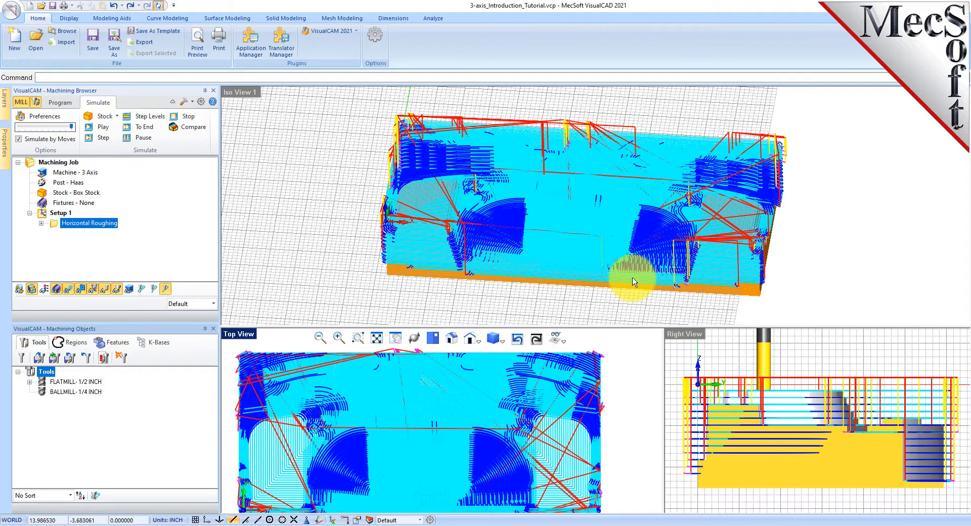
pyautogui.click(69, 289)
pyautogui.click(69, 292)
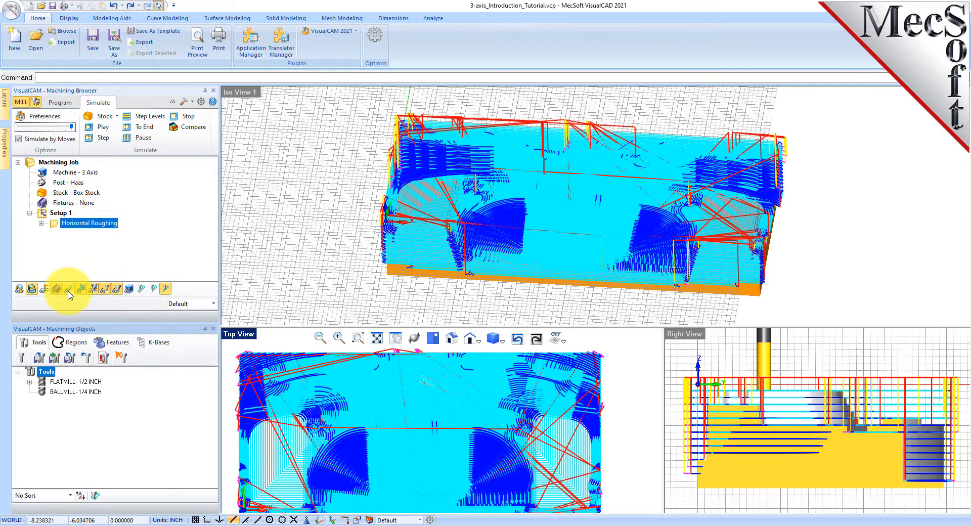
pyautogui.click(68, 292)
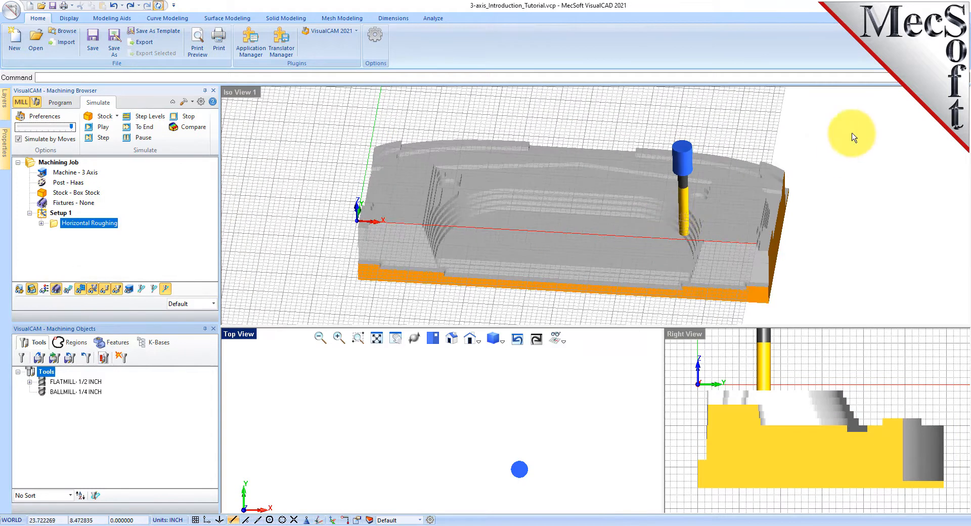
# Step: Hide the grid in the isometric view and inspect the simulated roughed stock from several angles
pyautogui.click(824, 127)
pyautogui.click(716, 98)
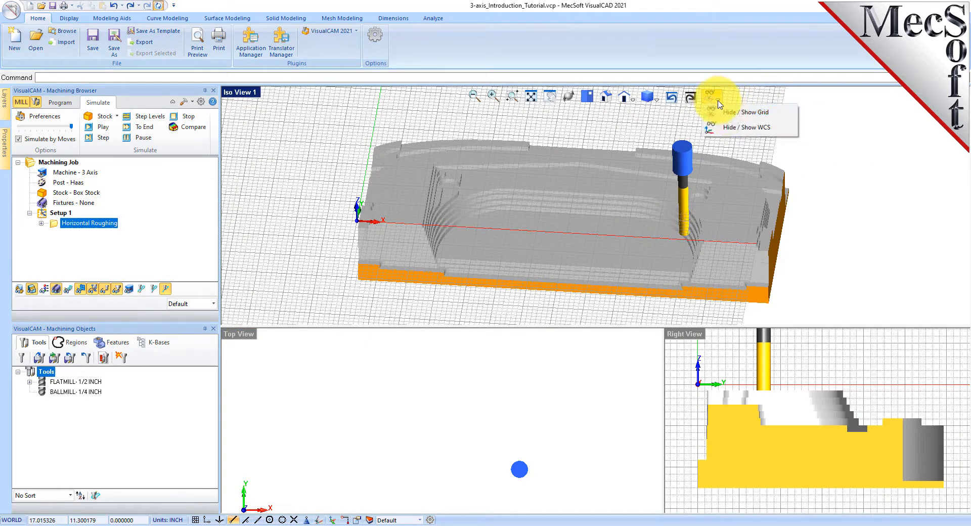
pyautogui.click(734, 112)
pyautogui.scroll(3, 596, 240)
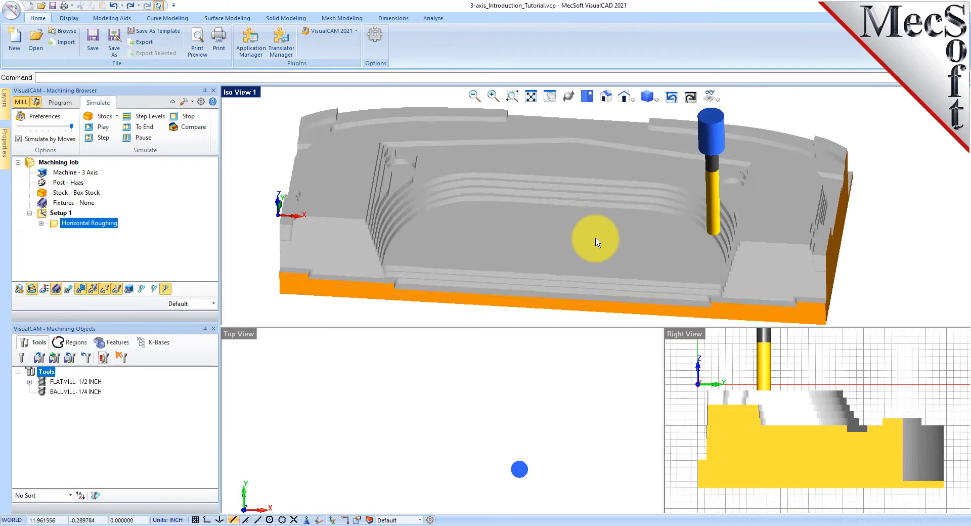
pyautogui.scroll(-1, 596, 240)
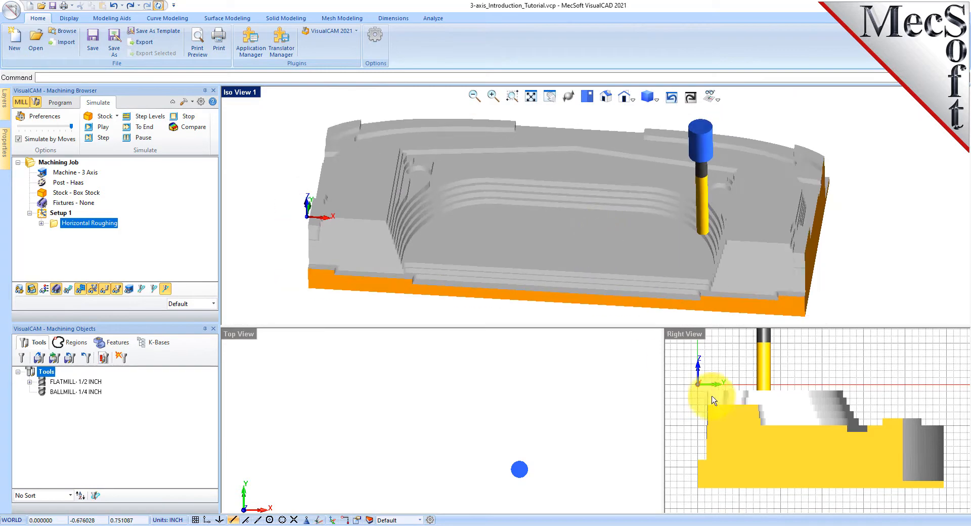
pyautogui.moveTo(822, 230); pyautogui.dragTo(788, 239, button='middle')
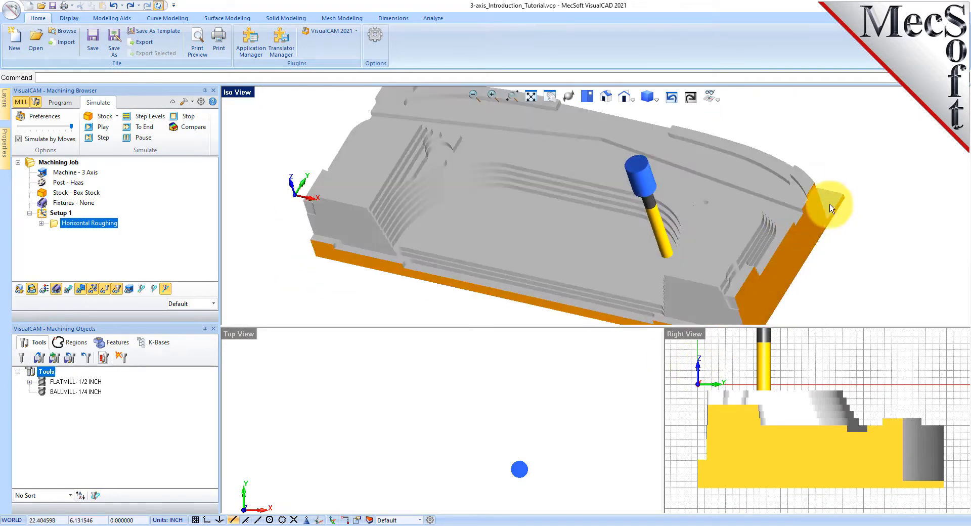
pyautogui.moveTo(671, 282); pyautogui.dragTo(637, 270, button='middle')
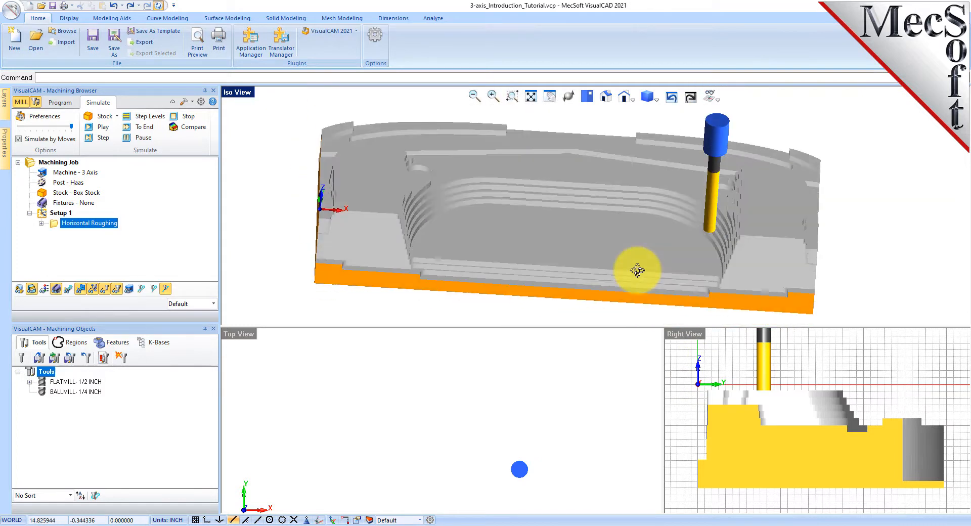
pyautogui.rightClick(636, 271)
pyautogui.click(533, 352)
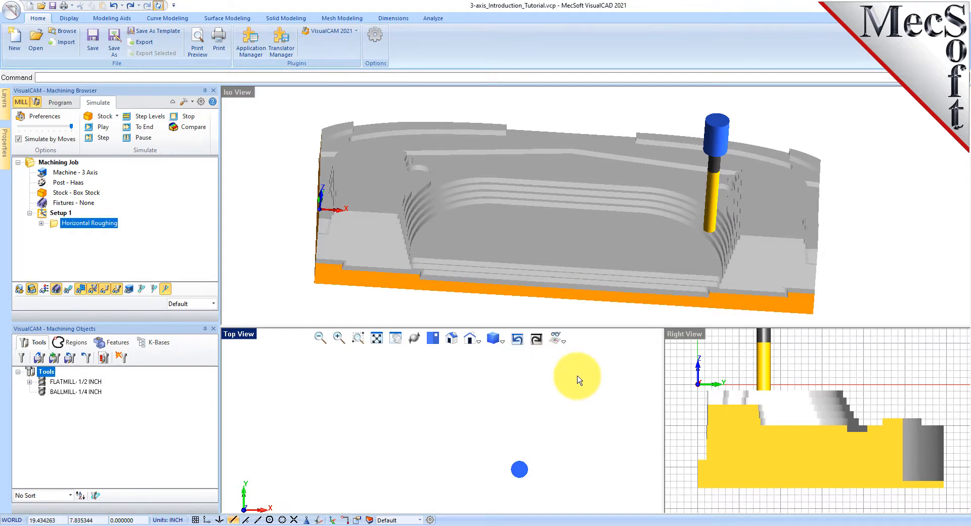
# Step: Add a 3-axis Parallel Finishing operation and select the part's flat bottom face as its machining region
pyautogui.click(64, 103)
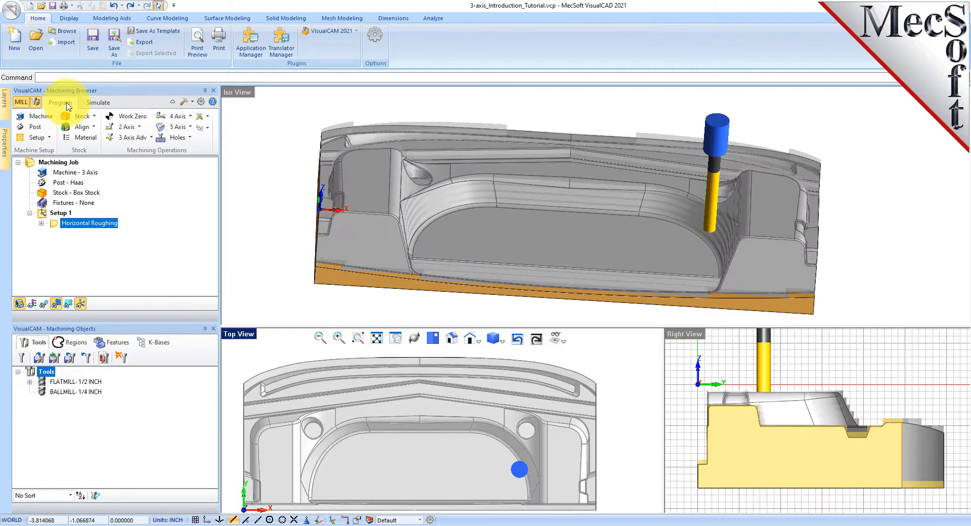
pyautogui.click(154, 137)
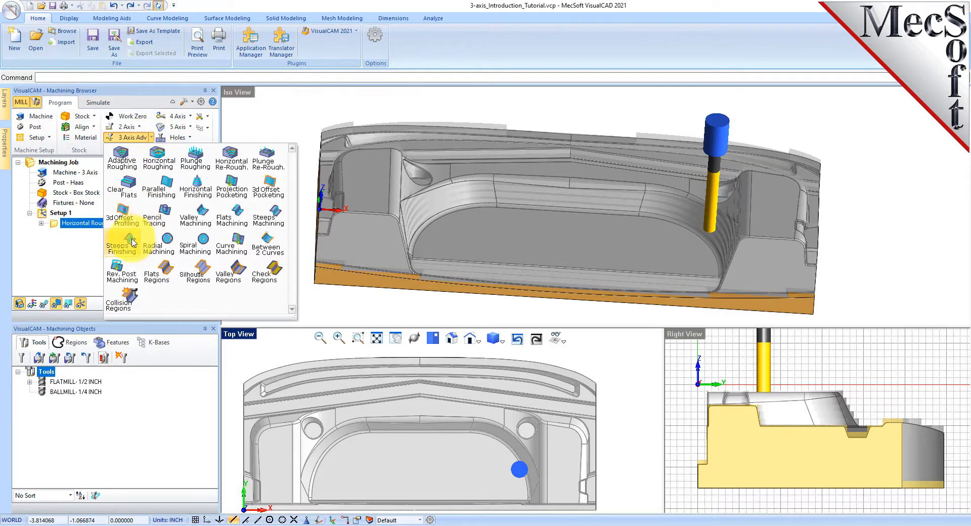
pyautogui.click(162, 191)
pyautogui.moveTo(170, 103); pyautogui.dragTo(213, 126)
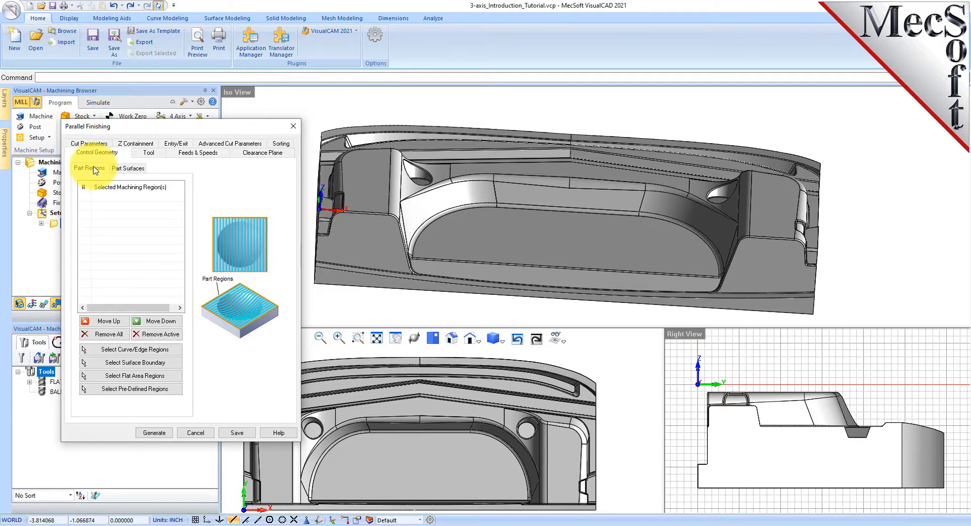
pyautogui.click(173, 379)
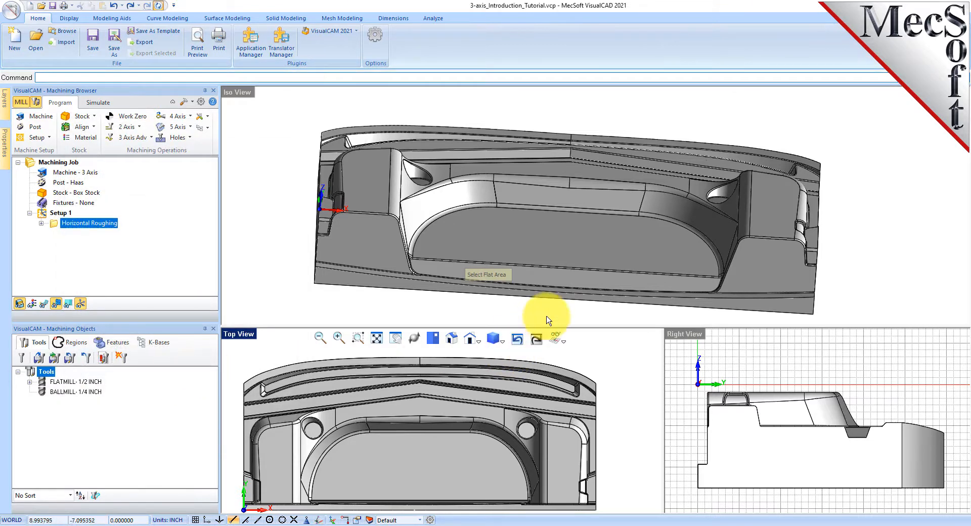
pyautogui.moveTo(556, 306); pyautogui.dragTo(559, 268, button='middle')
pyautogui.click(564, 245)
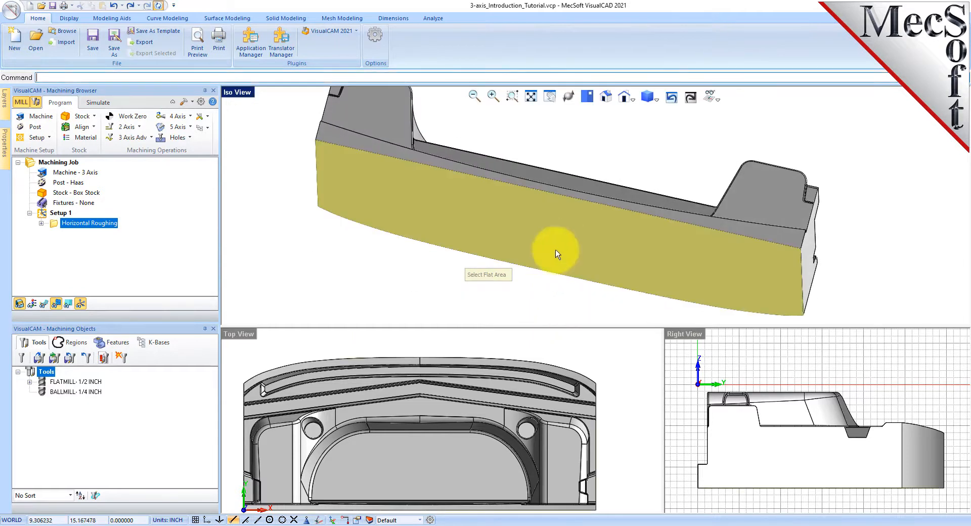
pyautogui.rightClick(533, 288)
pyautogui.click(505, 306)
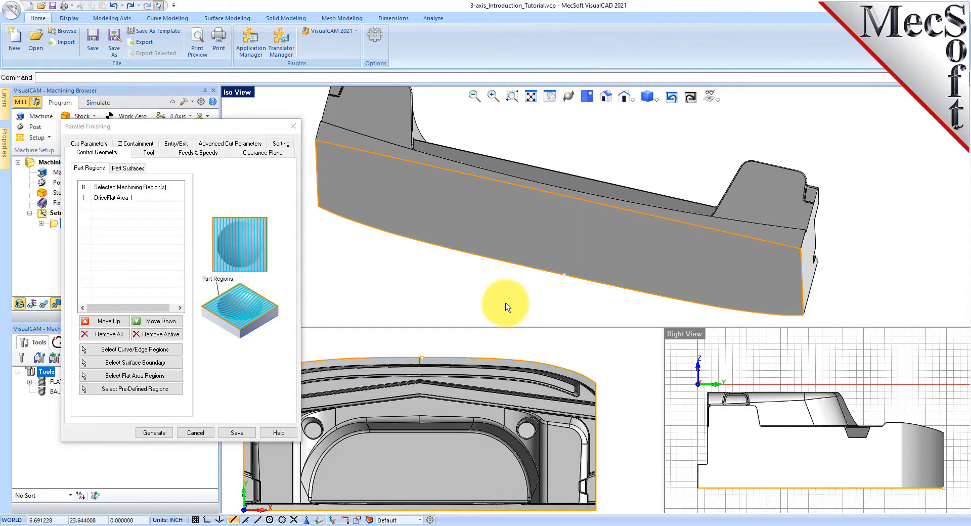
pyautogui.moveTo(592, 234); pyautogui.dragTo(576, 251, button='middle')
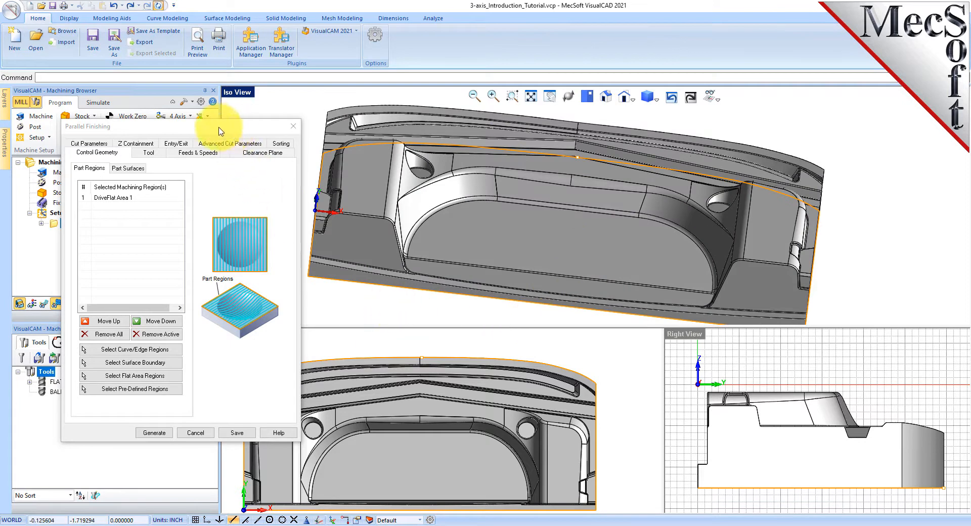
pyautogui.moveTo(228, 131); pyautogui.dragTo(222, 127)
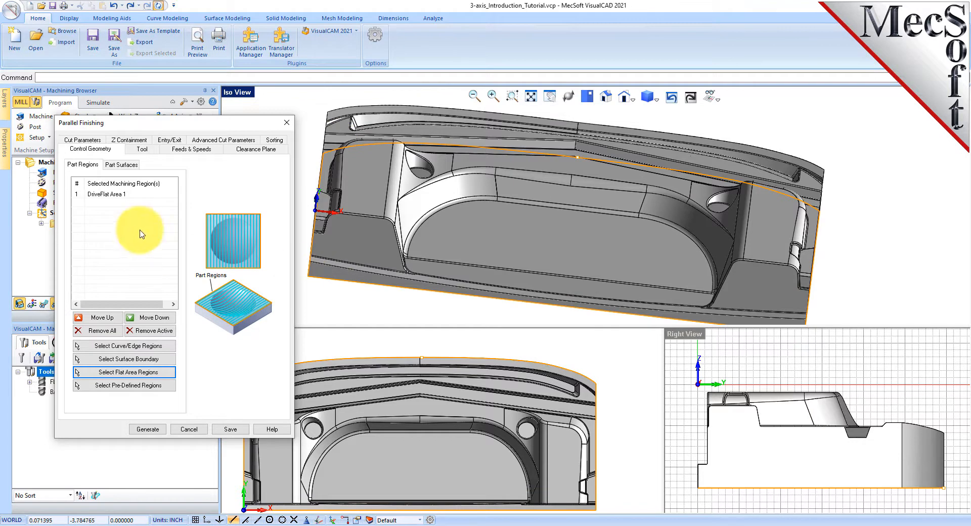
pyautogui.click(98, 195)
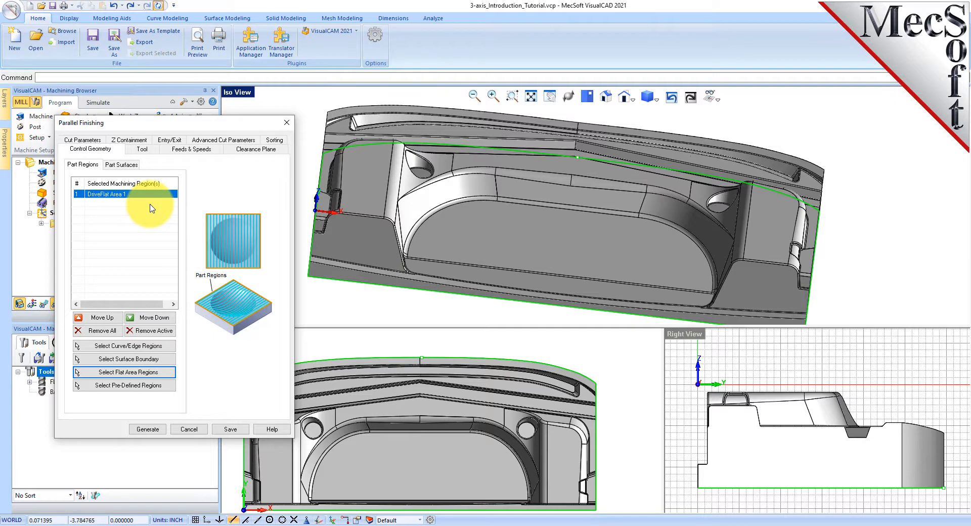
# Step: Assign the 1/4 inch ball mill to the finishing operation and set the angle of cuts to 45 and stepover to 15% of tool diameter
pyautogui.click(142, 148)
pyautogui.click(119, 191)
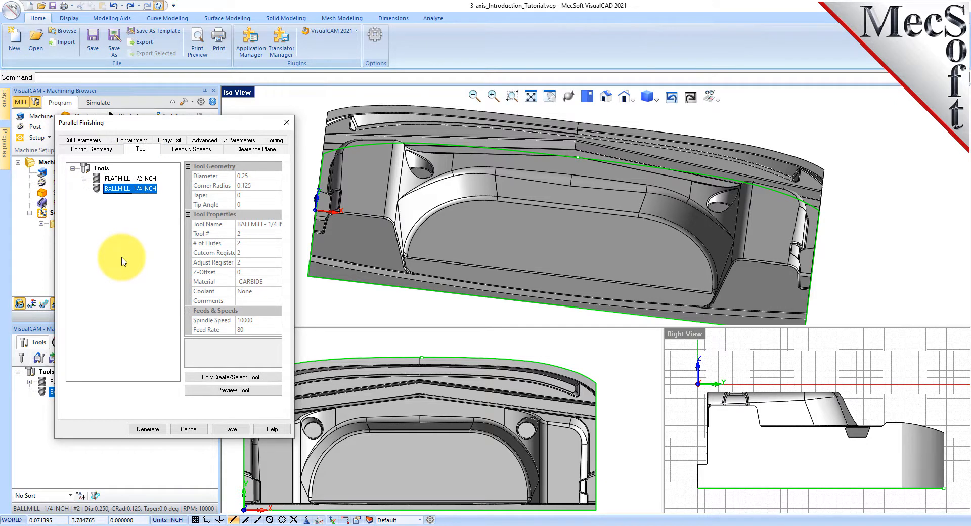
pyautogui.click(86, 141)
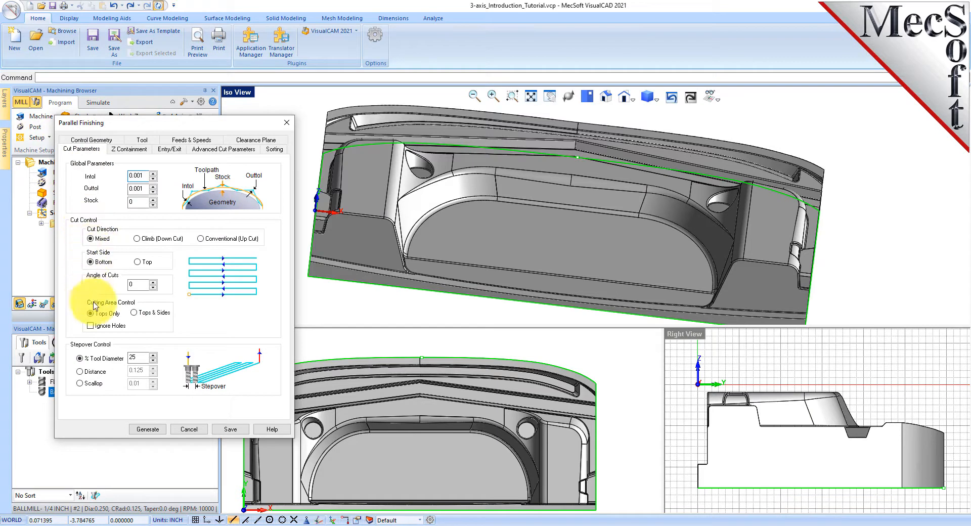
pyautogui.doubleClick(133, 285)
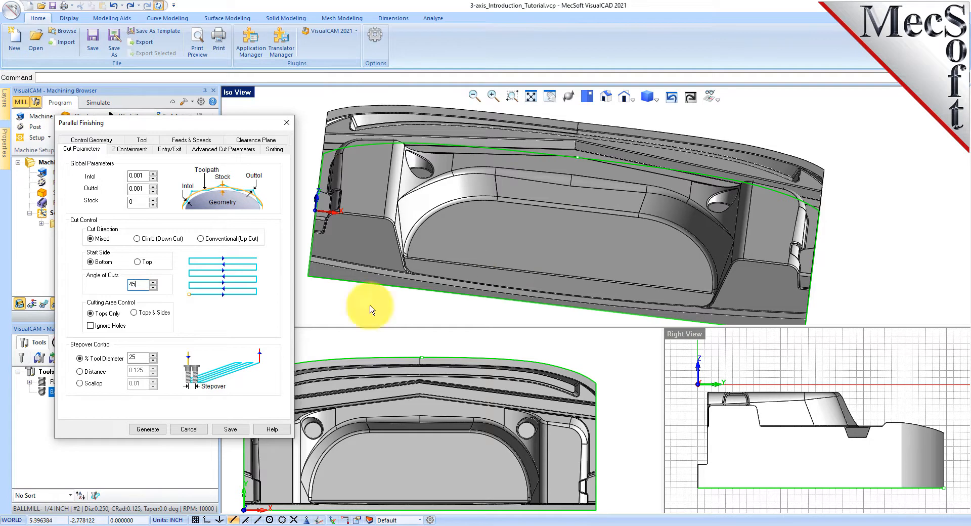
pyautogui.doubleClick(137, 357)
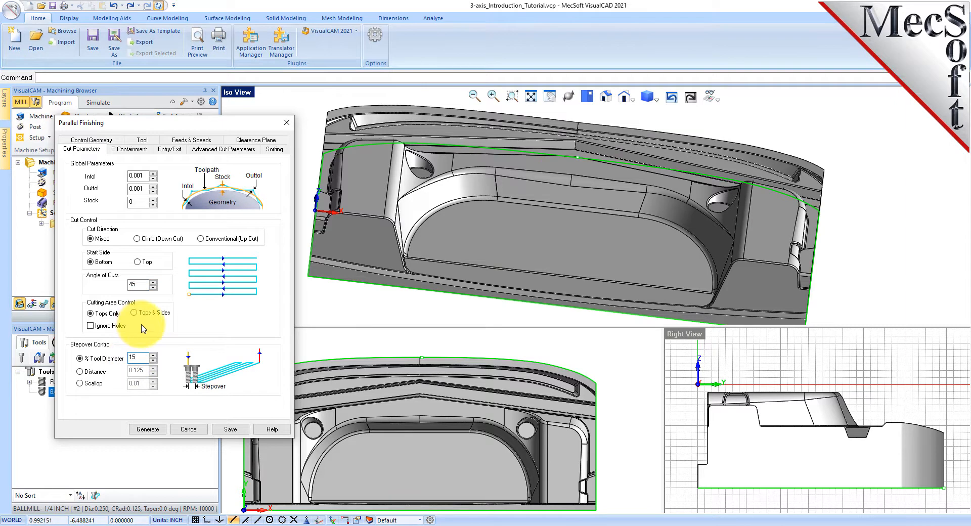
# Step: Generate the Parallel Finishing toolpath and examine its angled passes up close in the top view
pyautogui.click(148, 428)
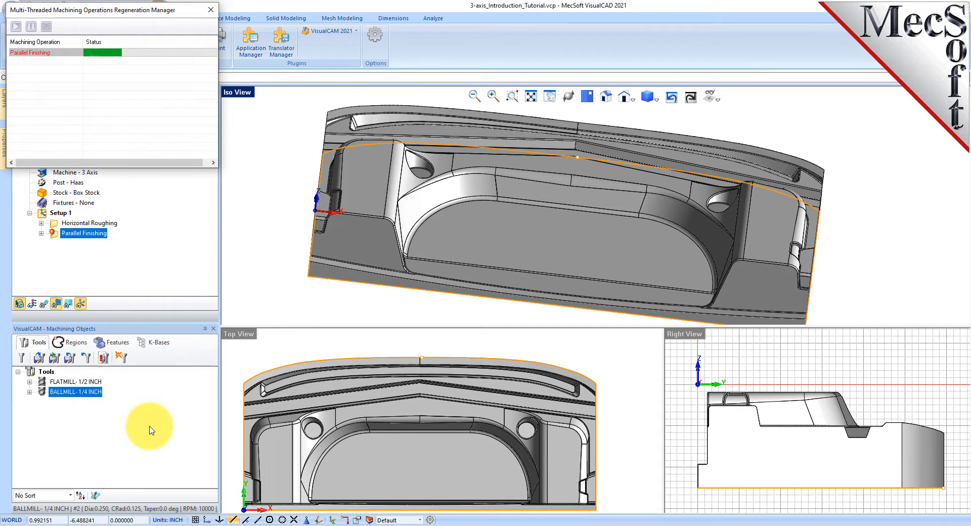
pyautogui.click(44, 306)
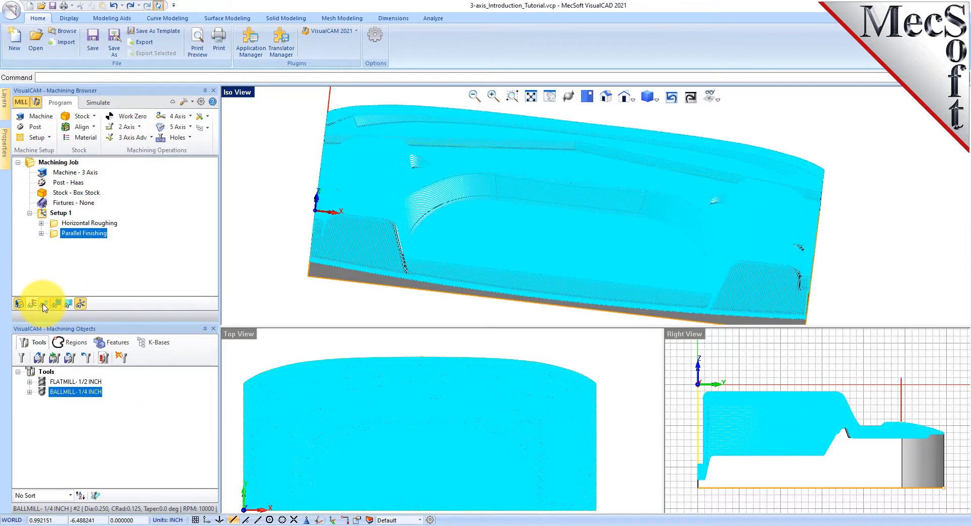
pyautogui.click(44, 305)
pyautogui.click(44, 305)
pyautogui.scroll(5, 394, 500)
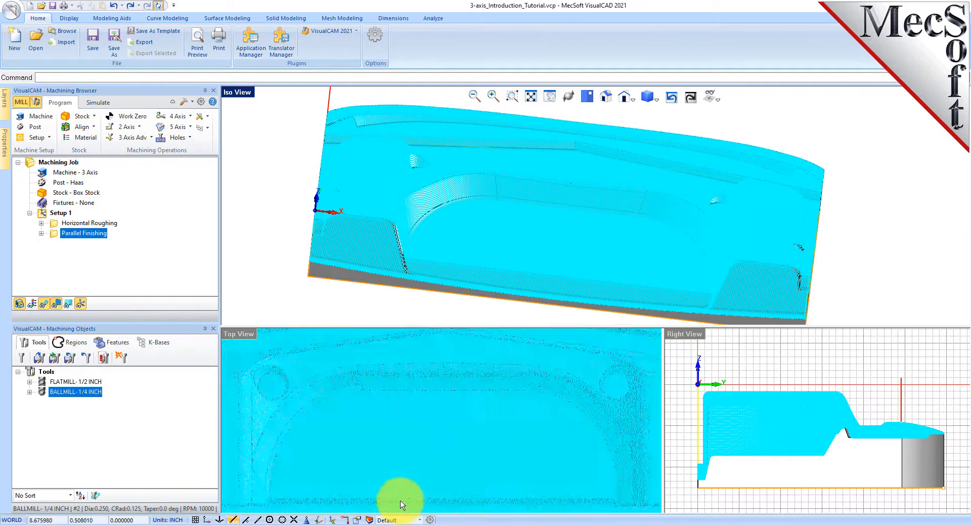
pyautogui.scroll(5, 415, 493)
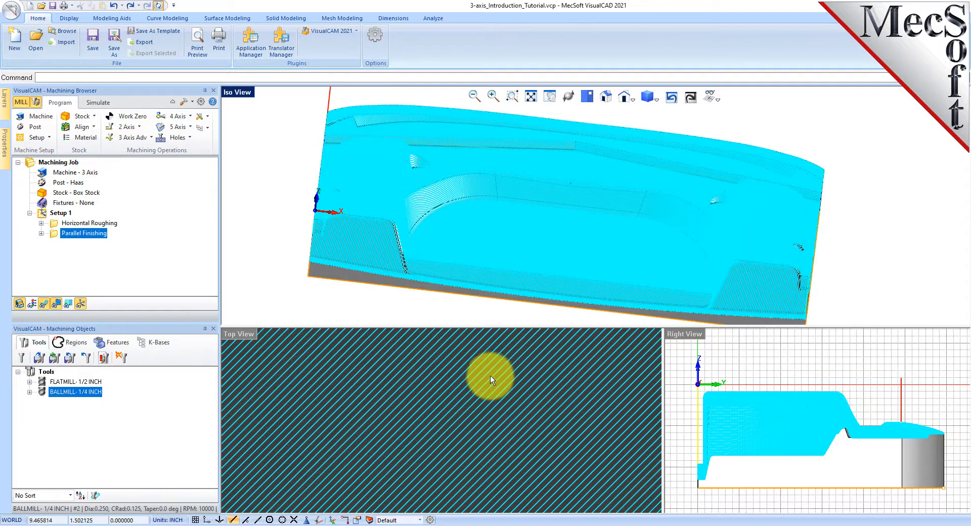
pyautogui.scroll(-8, 435, 416)
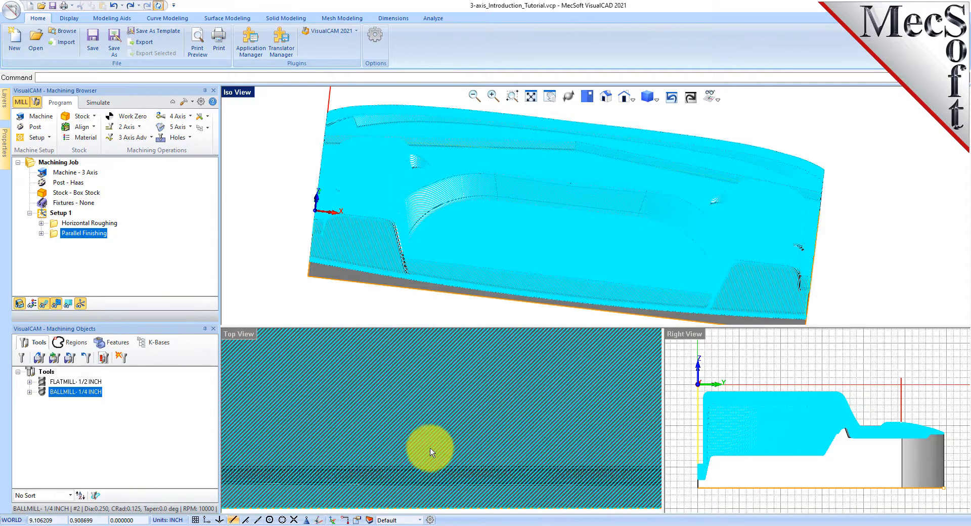
pyautogui.scroll(-3, 426, 424)
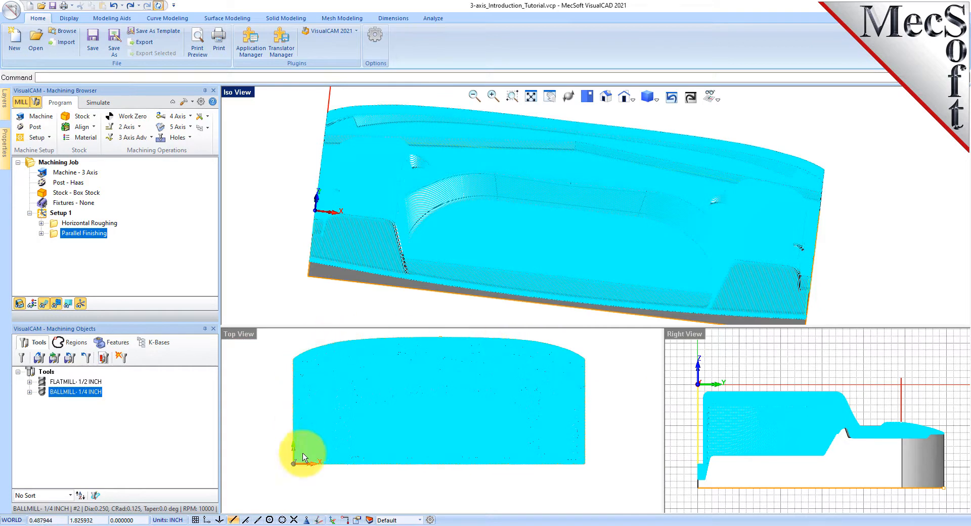
pyautogui.scroll(1, 446, 342)
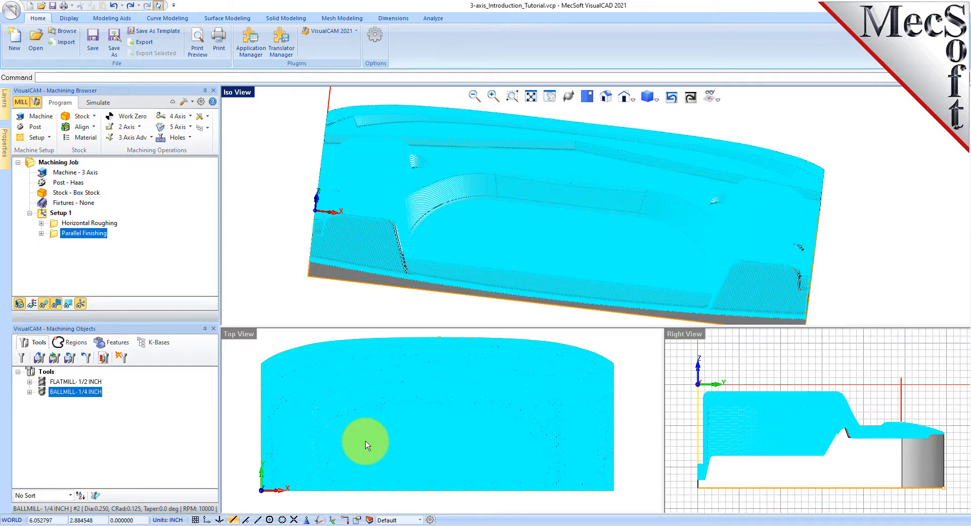
# Step: Play the Parallel Finishing simulation and advance it to the end of the operation
pyautogui.click(97, 103)
pyautogui.click(103, 127)
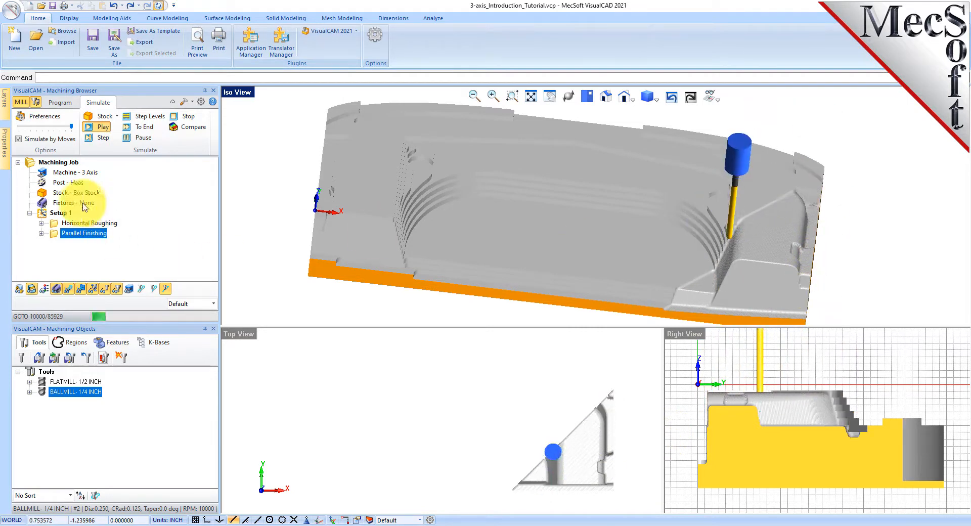
pyautogui.click(144, 127)
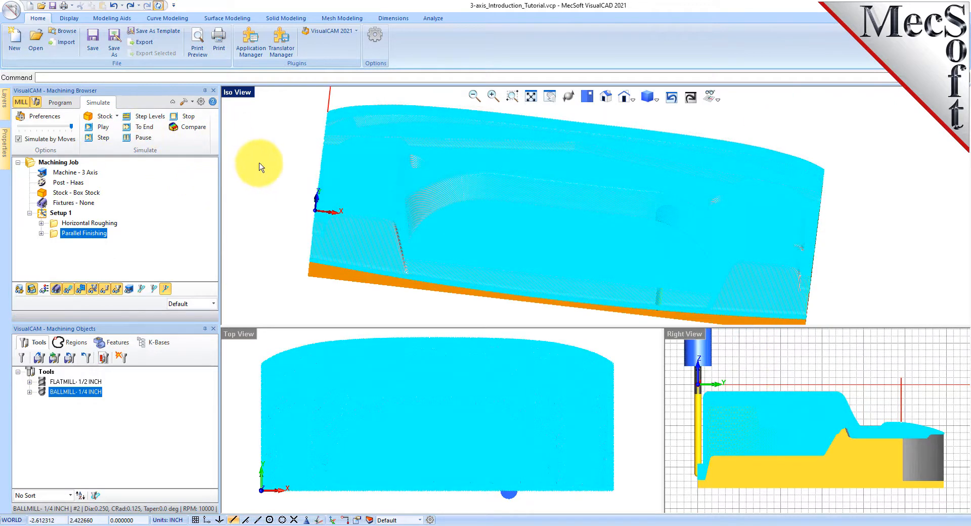
# Step: Hide the toolpath display and inspect the simulated surface finish around the circular recess and curved pocket wall
pyautogui.click(69, 292)
pyautogui.click(70, 290)
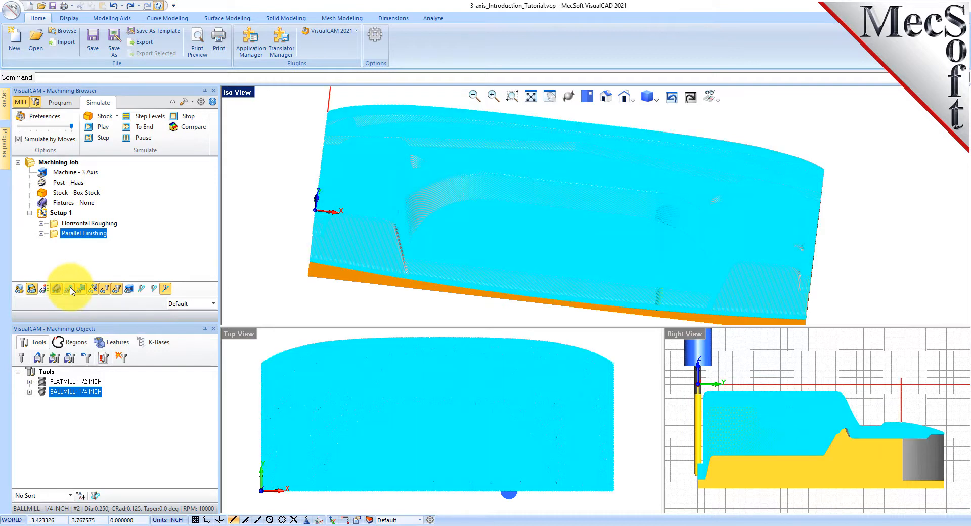
pyautogui.click(70, 290)
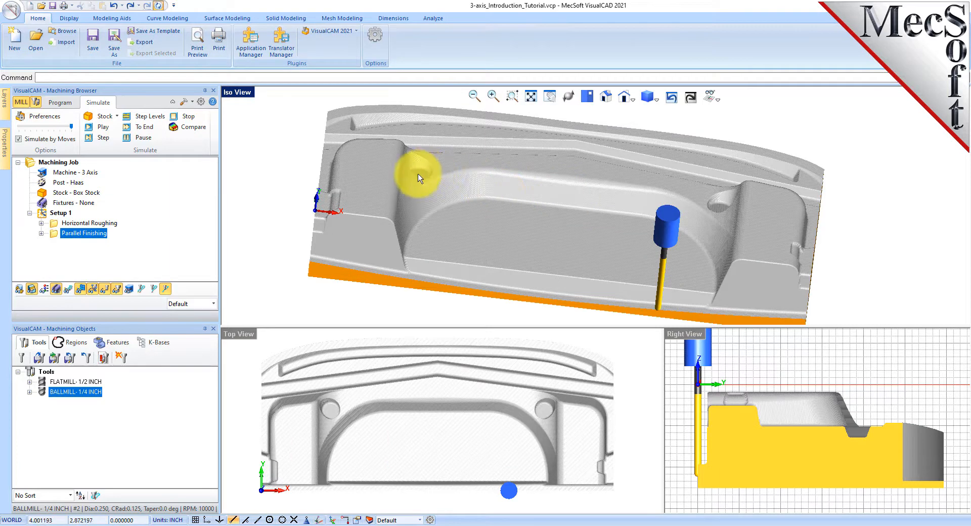
pyautogui.scroll(5, 420, 172)
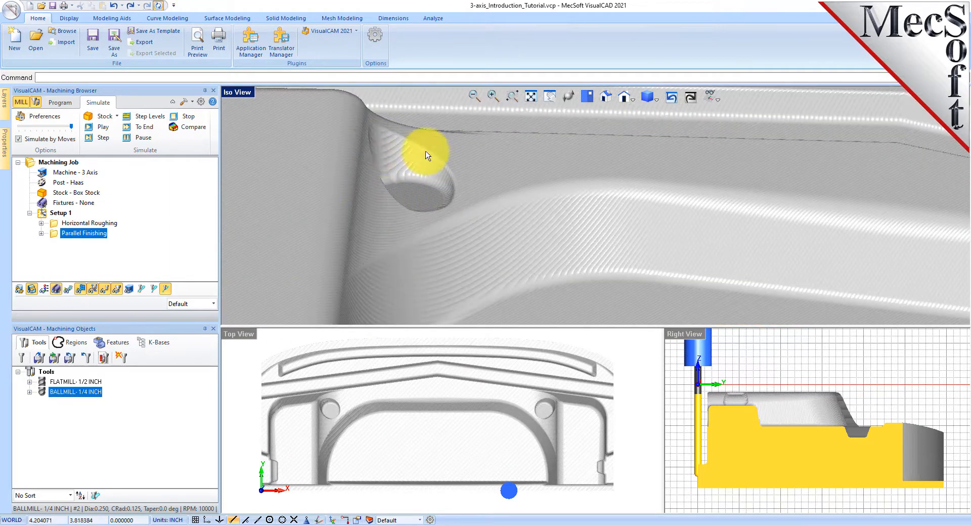
pyautogui.scroll(-6, 385, 166)
pyautogui.scroll(4, 708, 217)
pyautogui.scroll(-2, 677, 212)
pyautogui.scroll(-4, 763, 199)
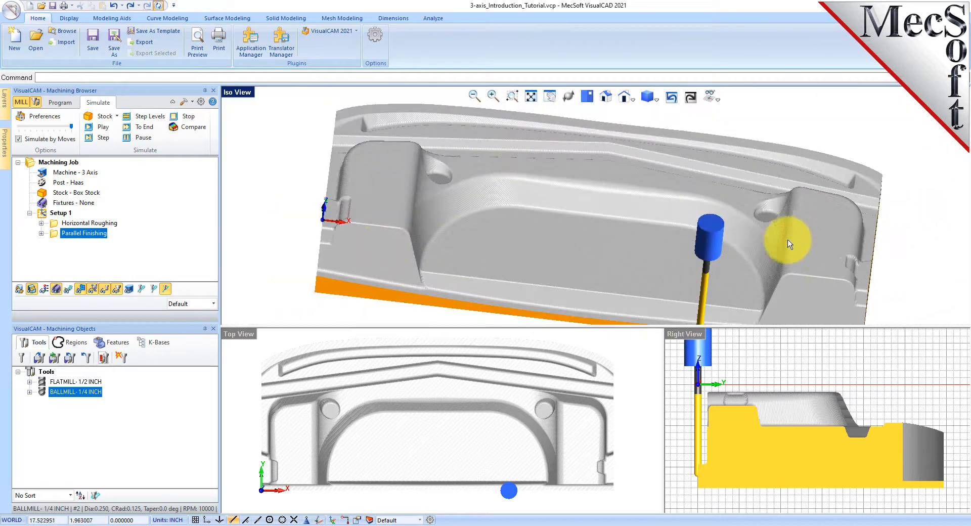
# Step: Start a 3-axis Radial Machining operation in Setup 1
pyautogui.click(60, 103)
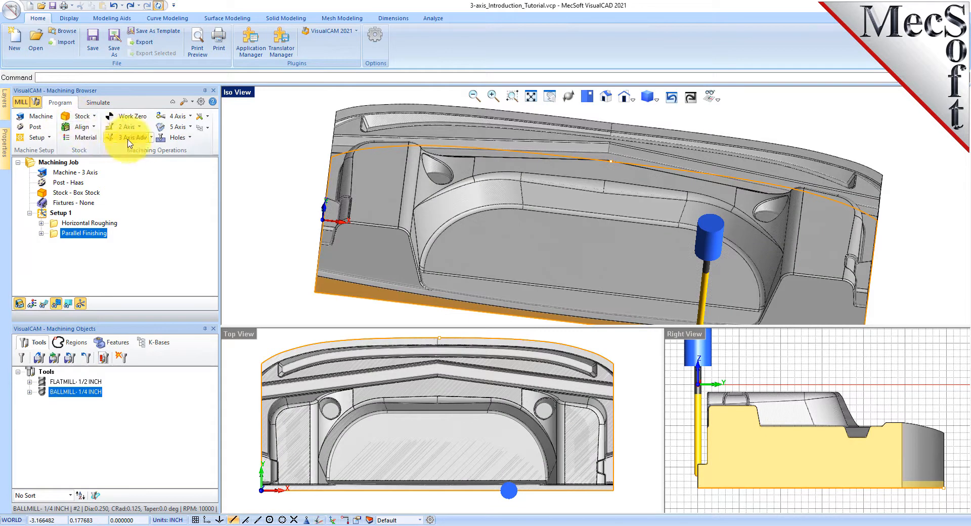
pyautogui.click(120, 139)
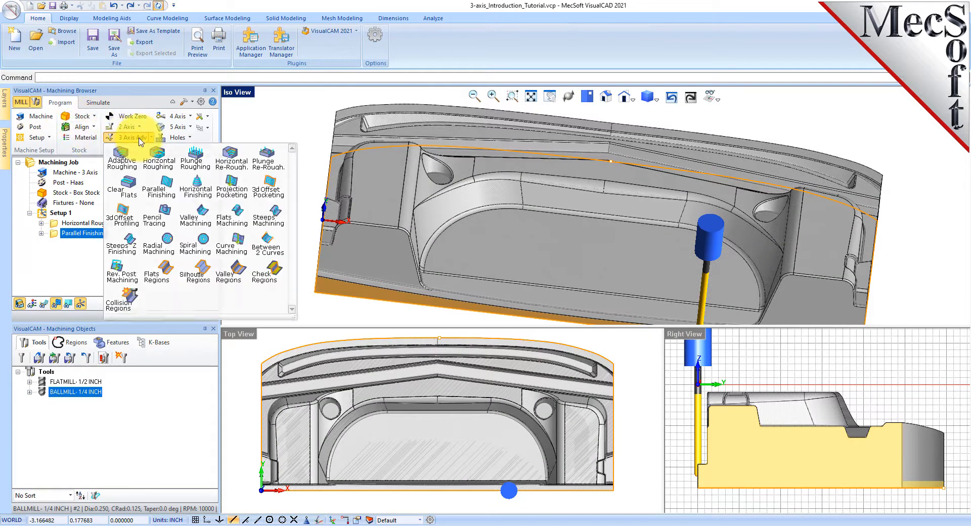
pyautogui.click(172, 258)
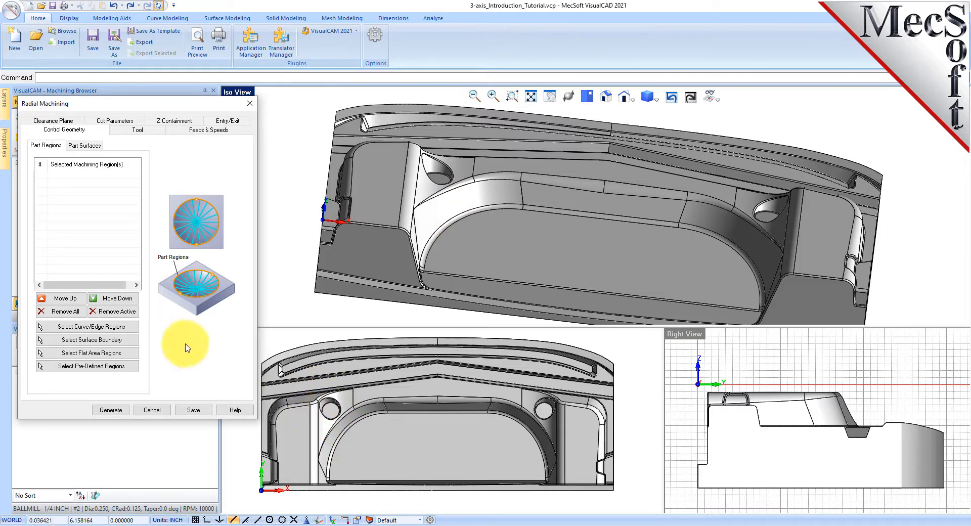
# Step: Pick the three upper face edges around the left teardrop-shaped recess as curve/edge machining regions
pyautogui.click(131, 327)
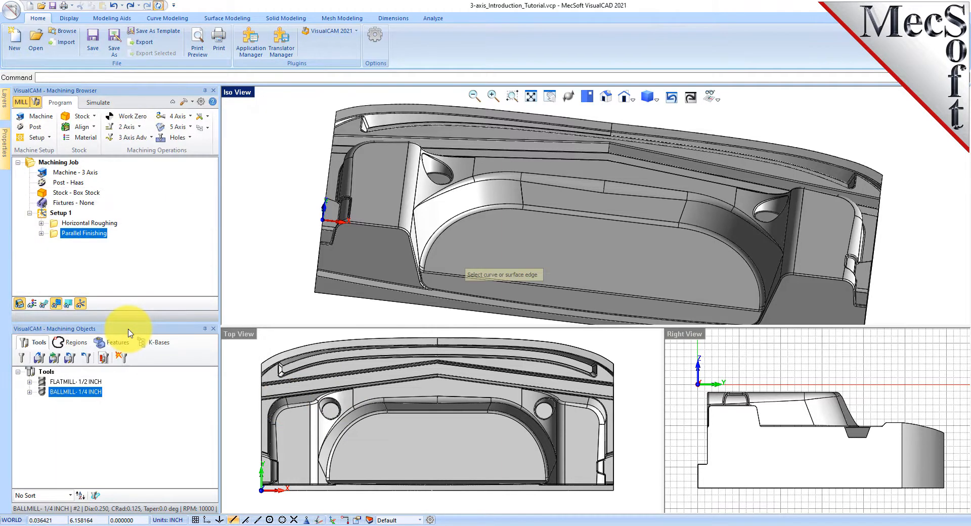
pyautogui.scroll(3, 431, 175)
pyautogui.scroll(4, 431, 175)
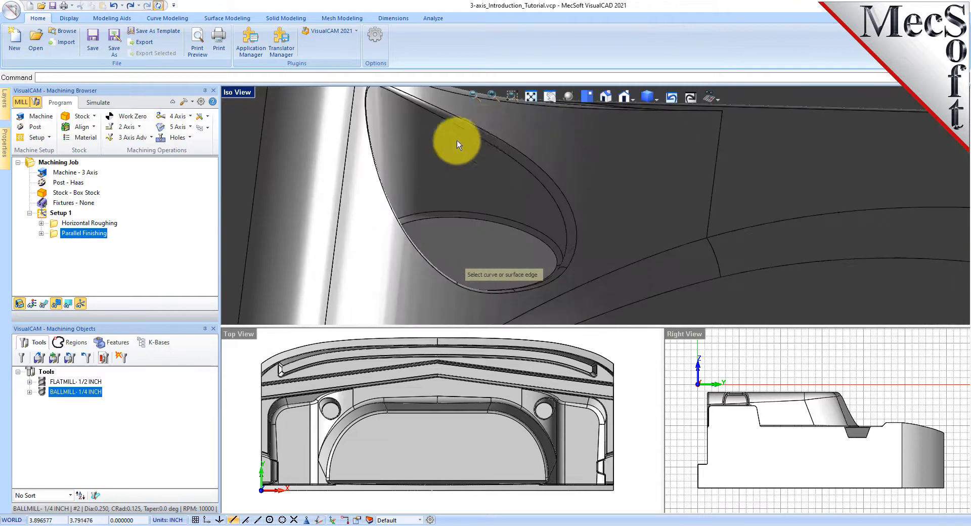
pyautogui.click(483, 129)
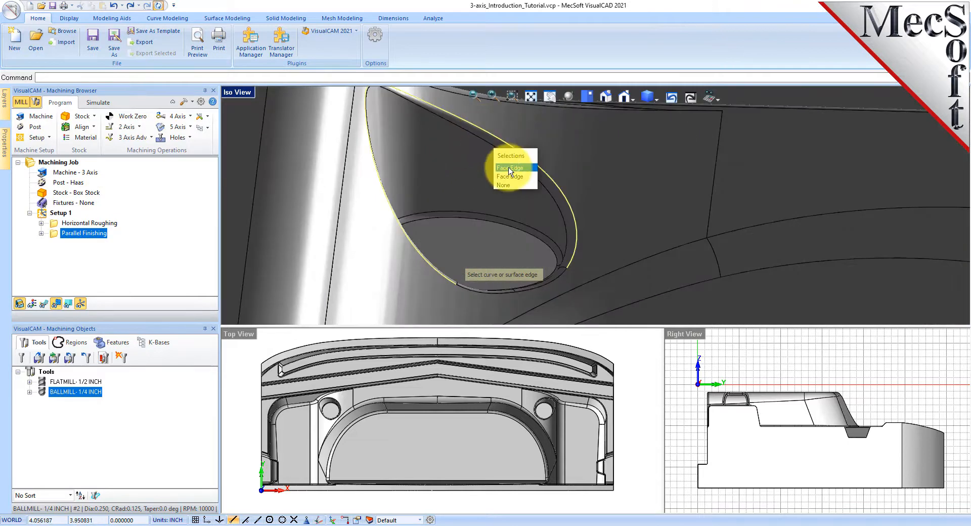
pyautogui.click(504, 162)
pyautogui.click(527, 292)
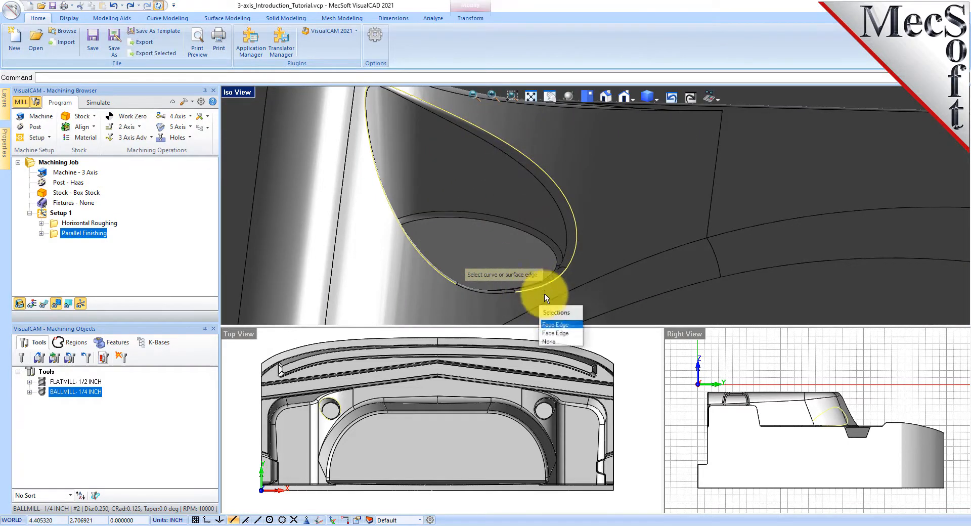
pyautogui.click(550, 325)
pyautogui.click(486, 293)
pyautogui.click(521, 335)
# Step: Add the three upper face edges around the right teardrop-shaped recess to the machining regions and finish the selection
pyautogui.scroll(-2, 407, 245)
pyautogui.scroll(-2, 384, 240)
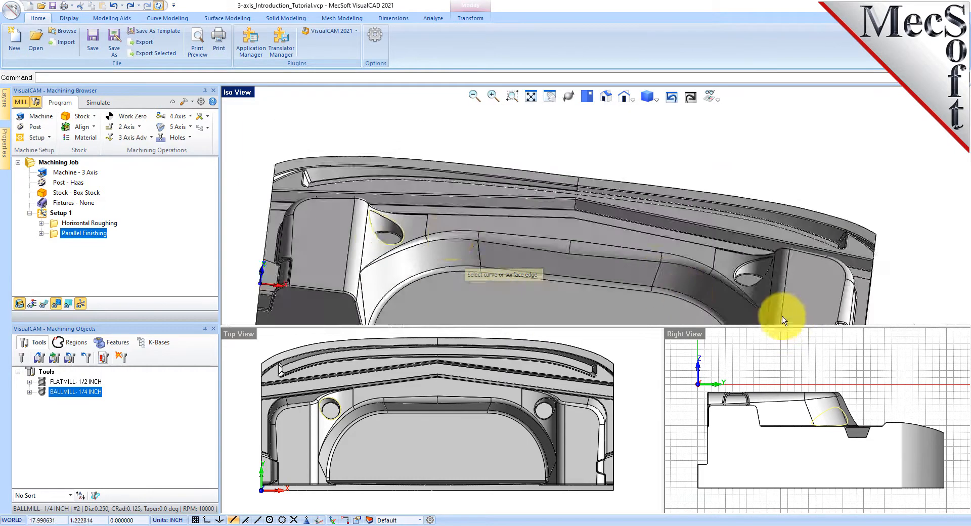
pyautogui.scroll(3, 738, 237)
pyautogui.scroll(2, 741, 261)
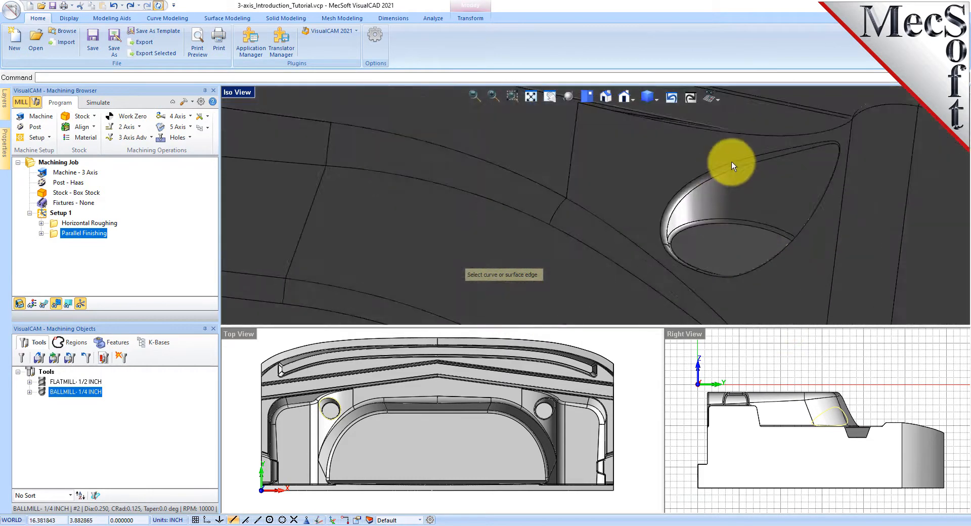
pyautogui.click(731, 162)
pyautogui.click(758, 202)
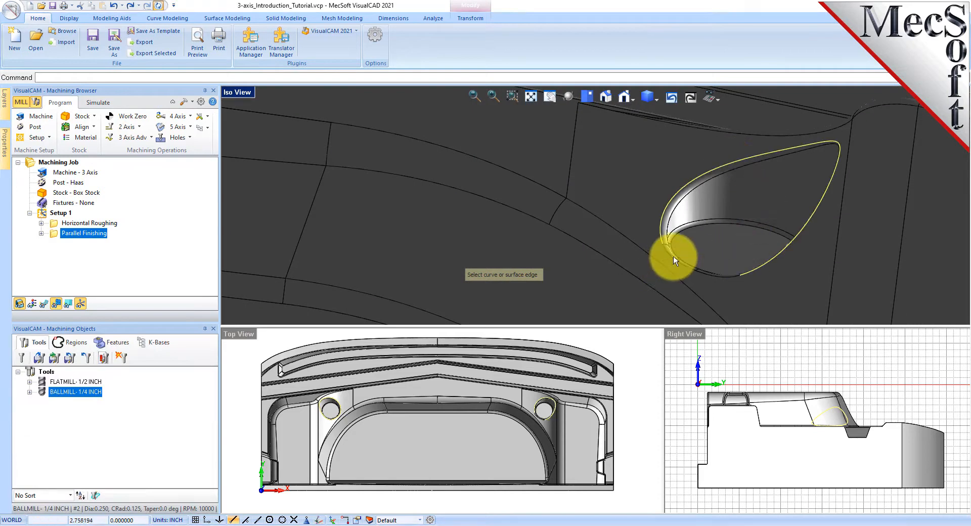
pyautogui.click(672, 256)
pyautogui.click(701, 296)
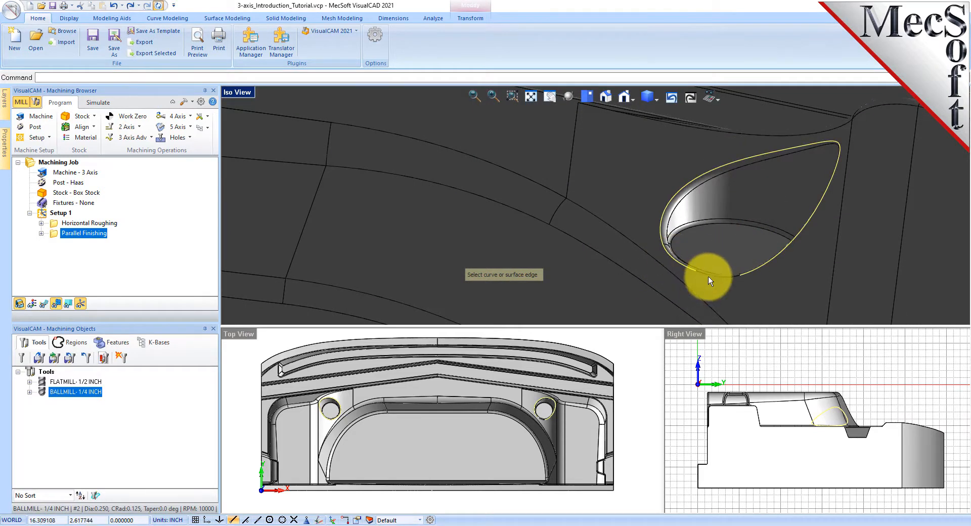
pyautogui.click(708, 275)
pyautogui.click(729, 315)
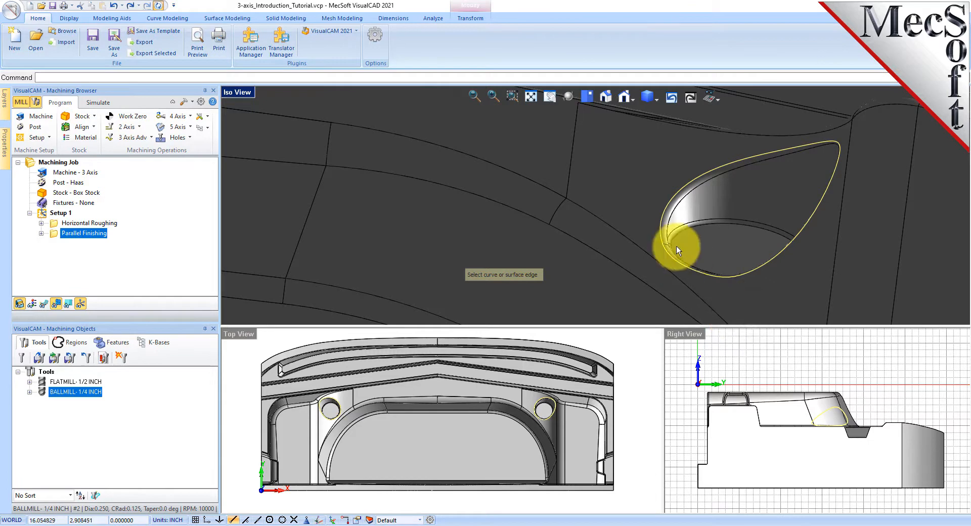
pyautogui.scroll(-4, 784, 233)
pyautogui.scroll(-1, 614, 249)
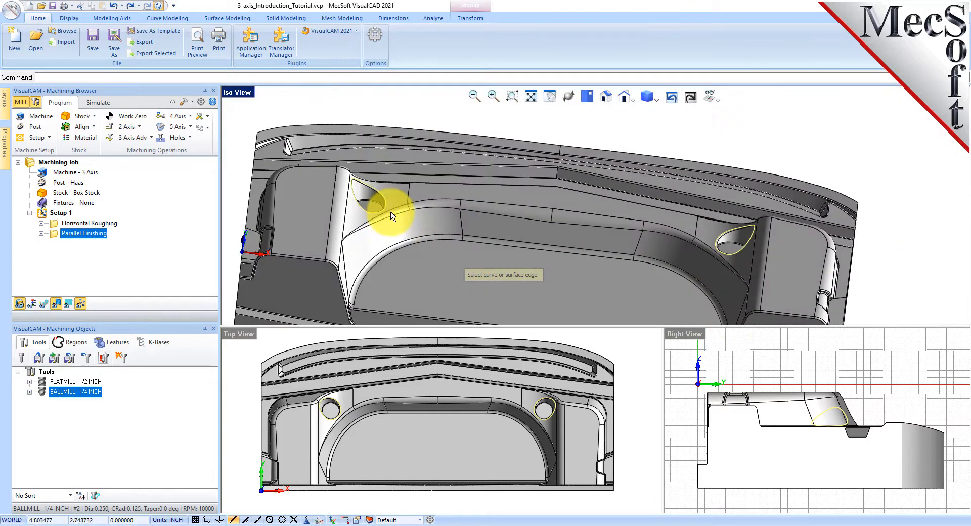
pyautogui.scroll(1, 390, 217)
pyautogui.rightClick(618, 137)
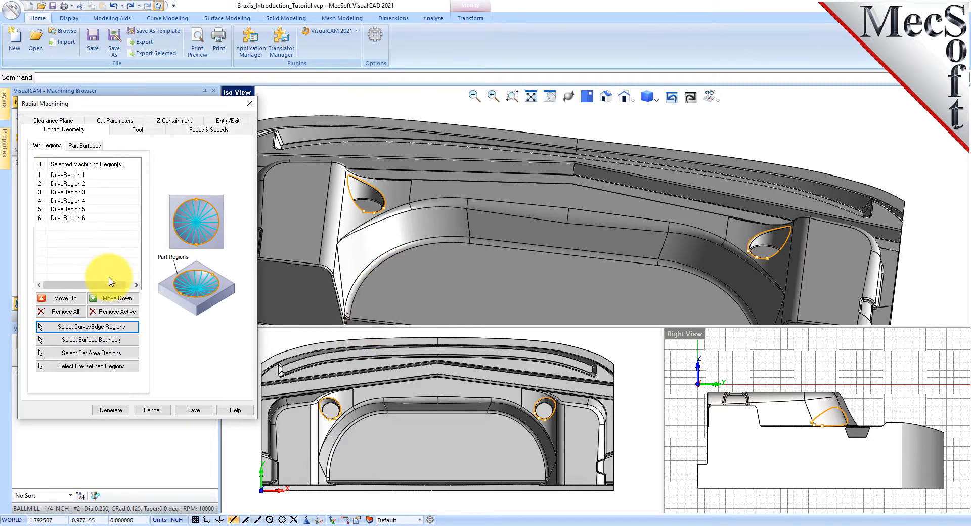
# Step: Use the 1/4 inch ball mill with a stepover of 15% of tool diameter and generate the Radial Machining toolpath
pyautogui.click(137, 129)
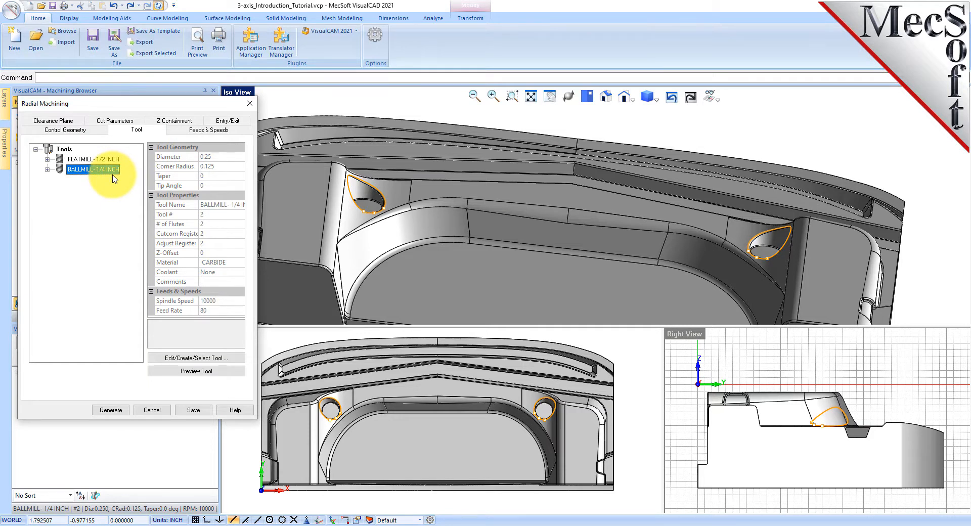
pyautogui.click(116, 122)
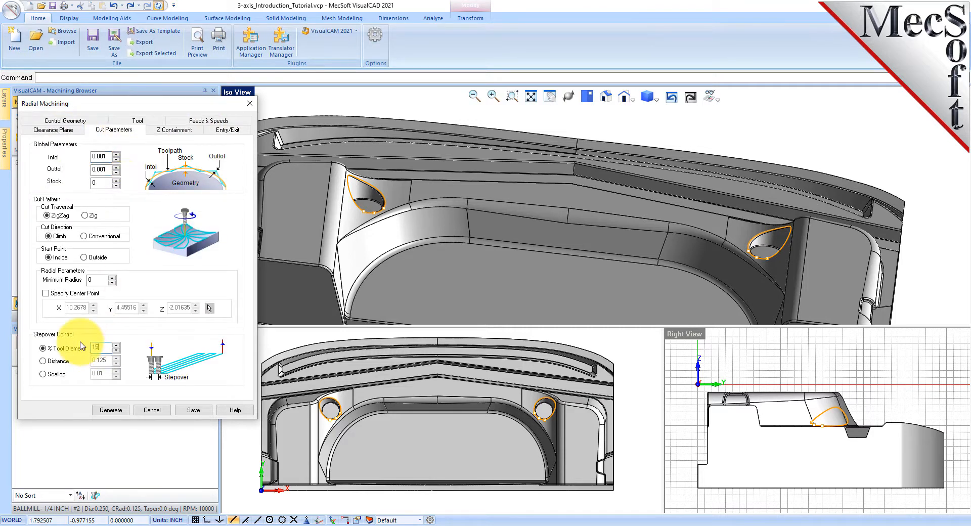
pyautogui.click(111, 410)
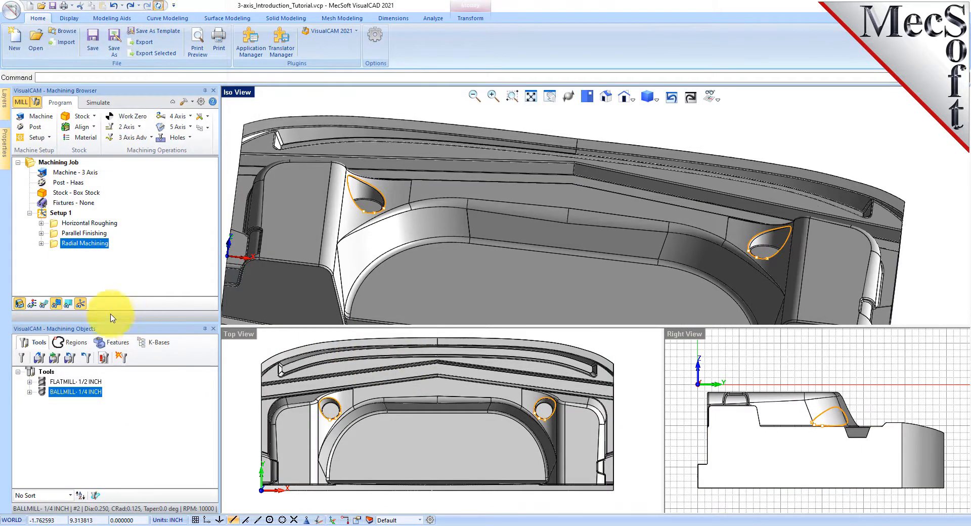
# Step: Display the Radial Machining toolpath, examine its passes over the left recess in the top view, and hide it again
pyautogui.click(43, 303)
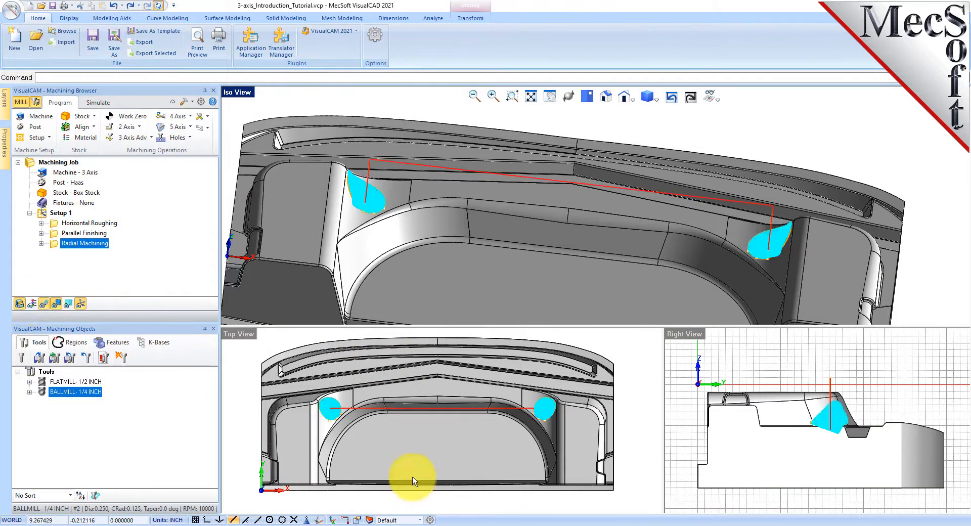
pyautogui.scroll(6, 325, 409)
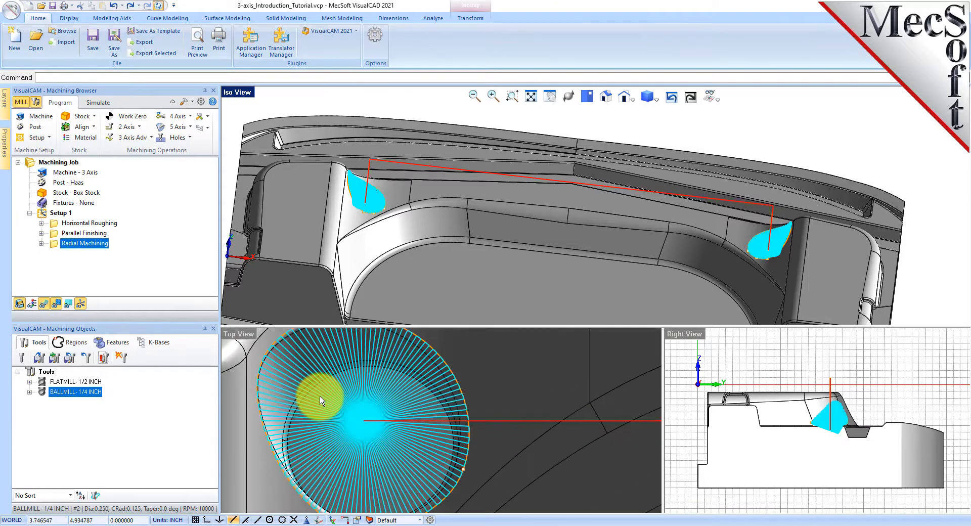
pyautogui.scroll(-1, 320, 420)
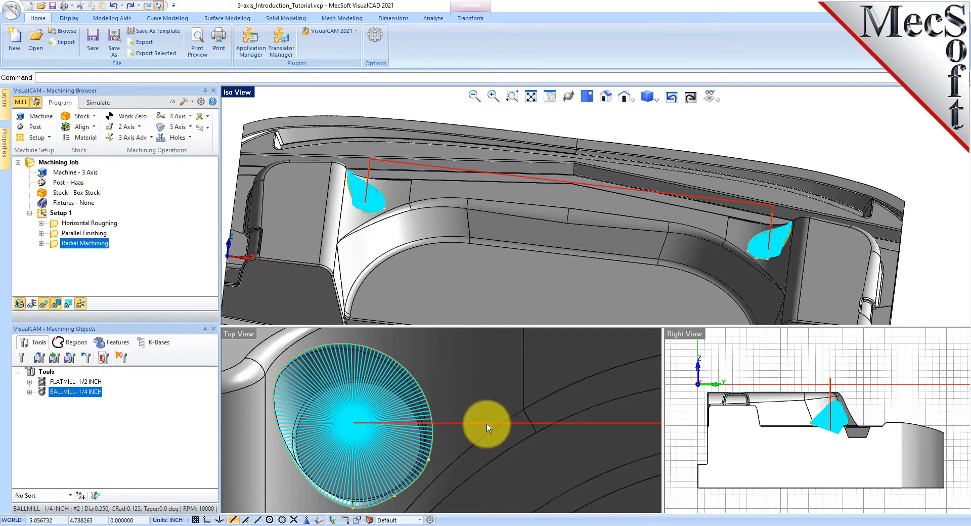
pyautogui.click(43, 304)
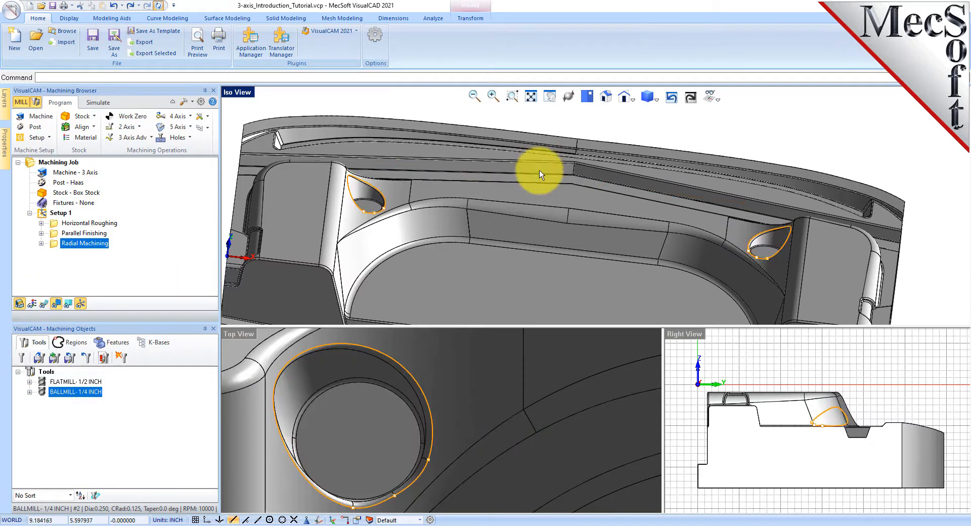
pyautogui.scroll(-1, 613, 148)
pyautogui.scroll(-1, 614, 148)
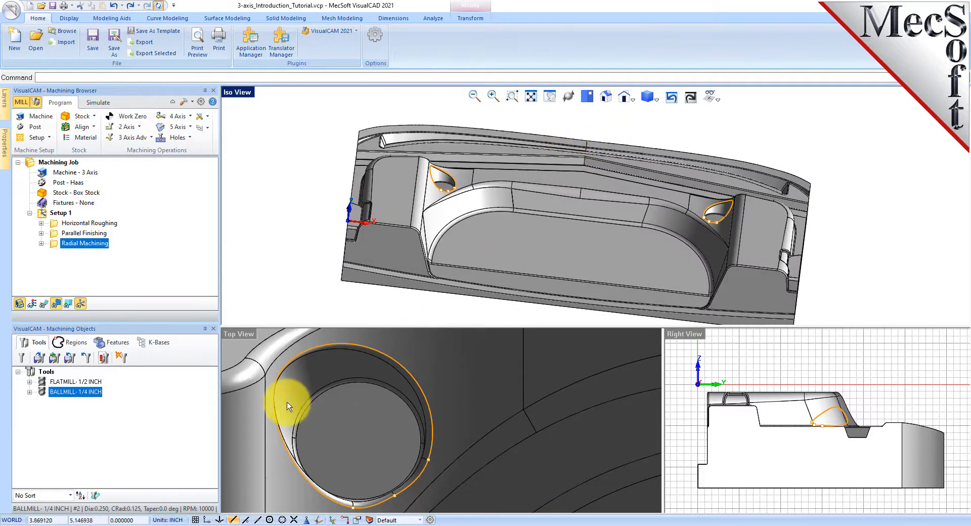
pyautogui.scroll(-1, 374, 416)
pyautogui.scroll(-2, 375, 416)
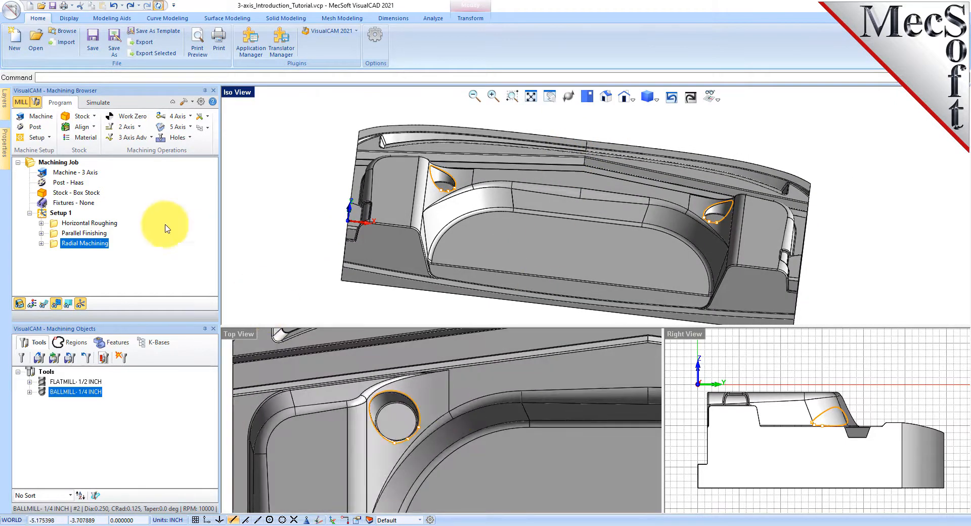
# Step: Post Setup 1 with the Haas post to 3-axis_Introduction_Tutorial_Setup 1.nc, replacing the existing file, and close the G-code listing after review
pyautogui.click(50, 212)
pyautogui.rightClick(66, 213)
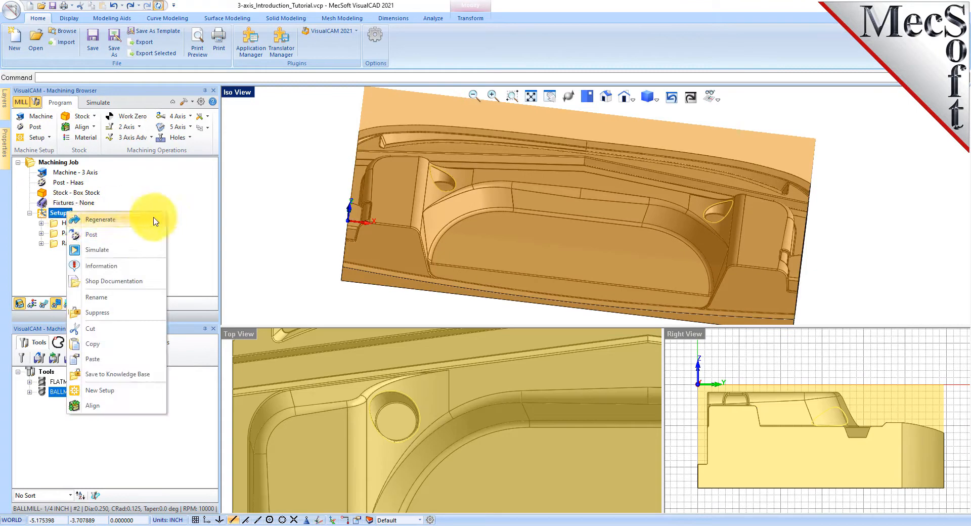
pyautogui.click(132, 236)
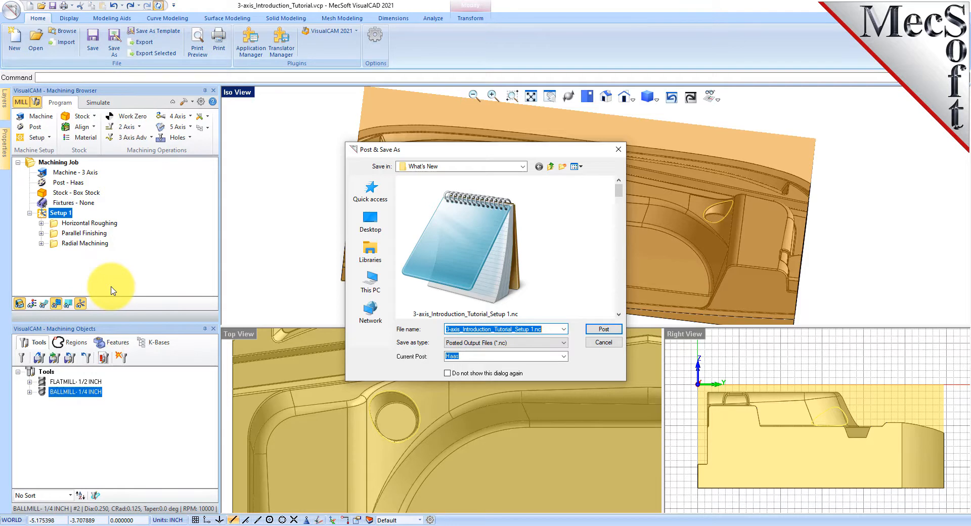
pyautogui.click(604, 328)
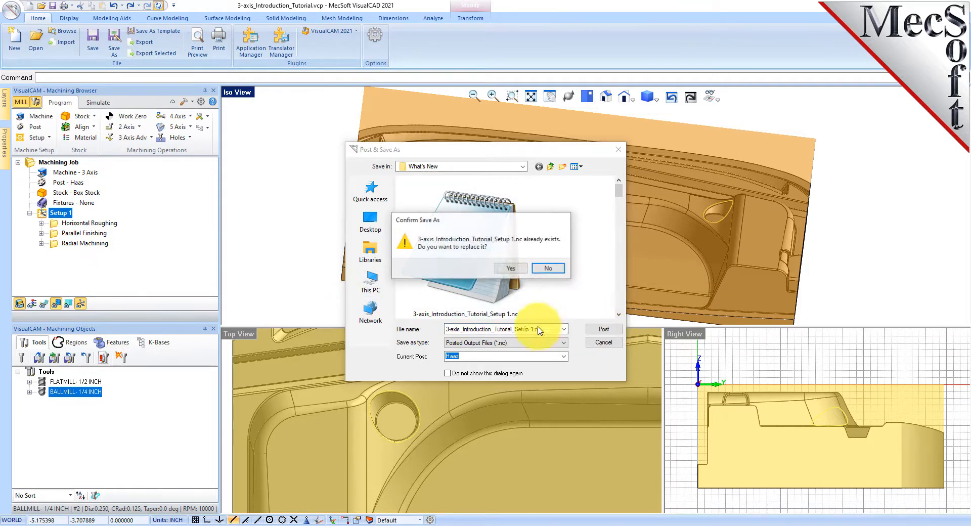
pyautogui.click(510, 269)
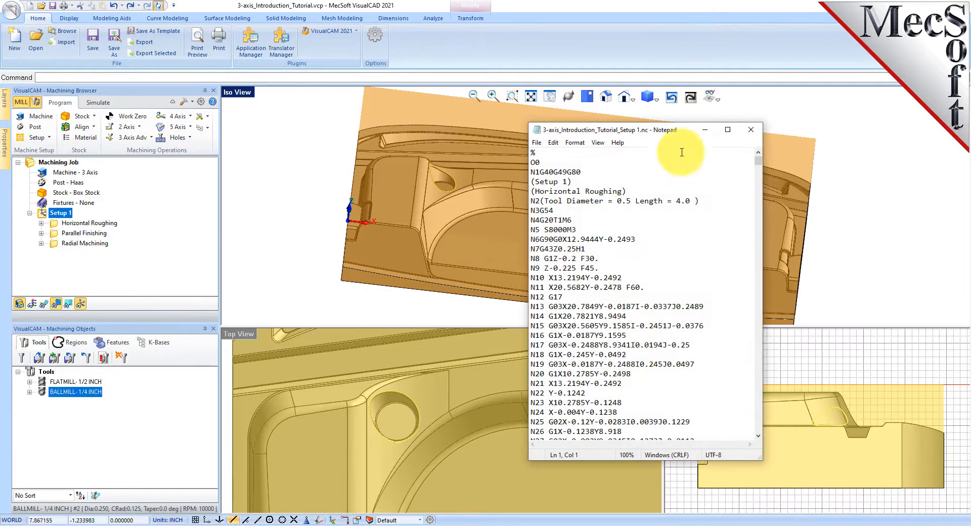
pyautogui.moveTo(760, 163); pyautogui.dragTo(753, 137)
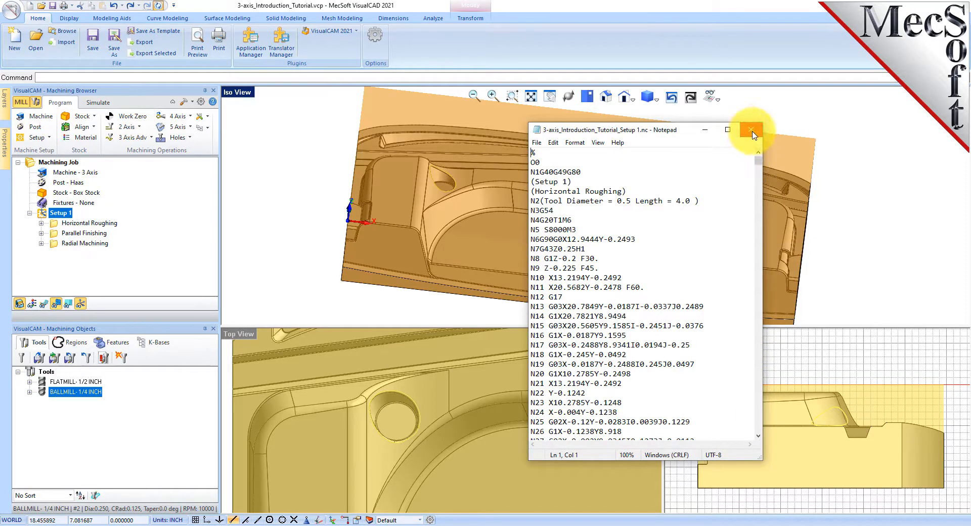
pyautogui.click(752, 132)
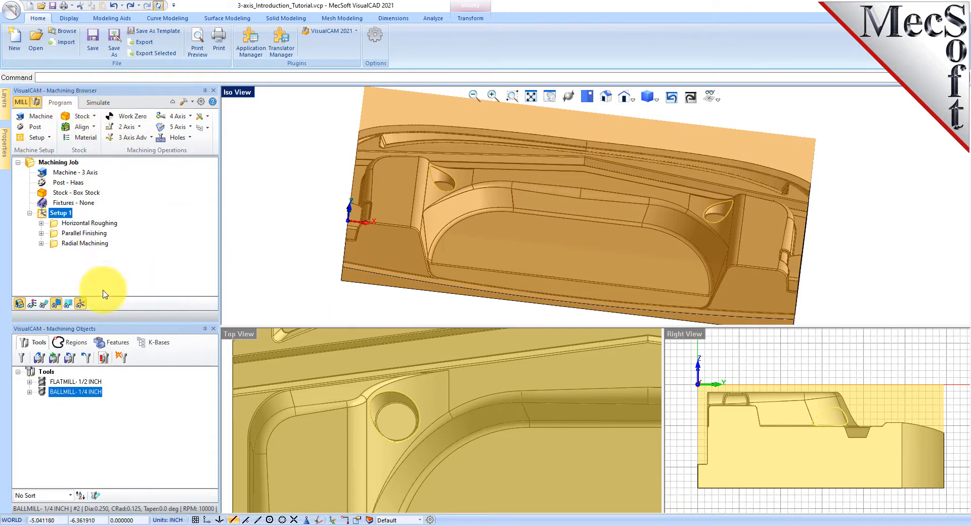
# Step: Review the machining information for Setup 1, checking the spindle speed and machining time of each operation
pyautogui.rightClick(71, 218)
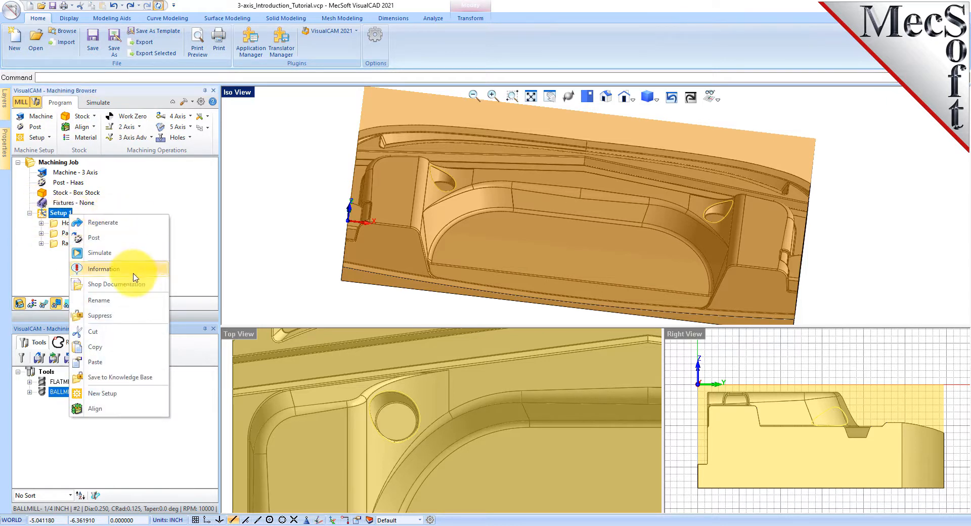
pyautogui.click(135, 277)
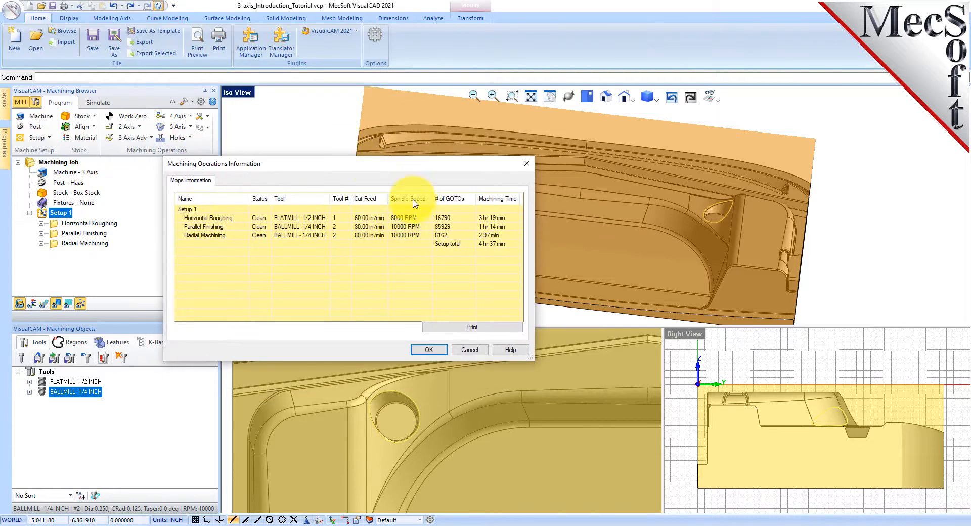
pyautogui.click(416, 218)
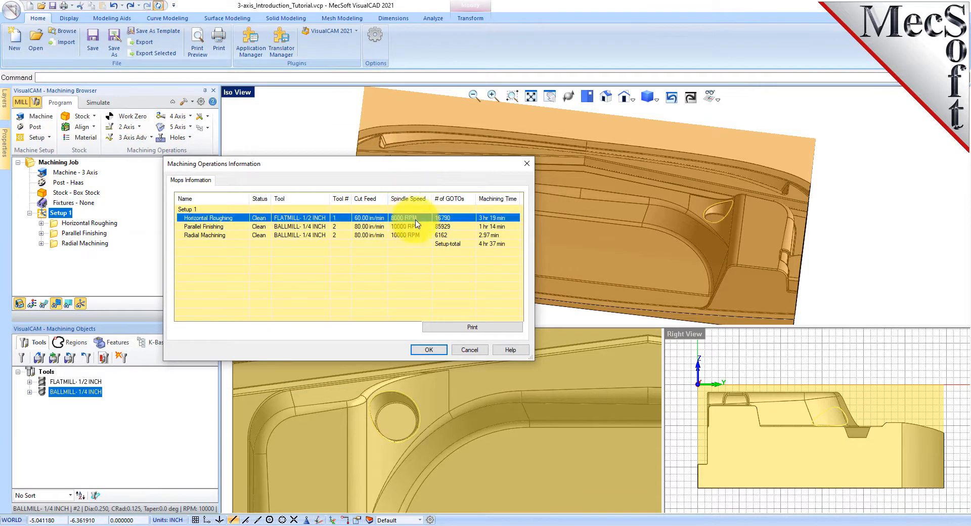
pyautogui.click(415, 228)
pyautogui.click(417, 236)
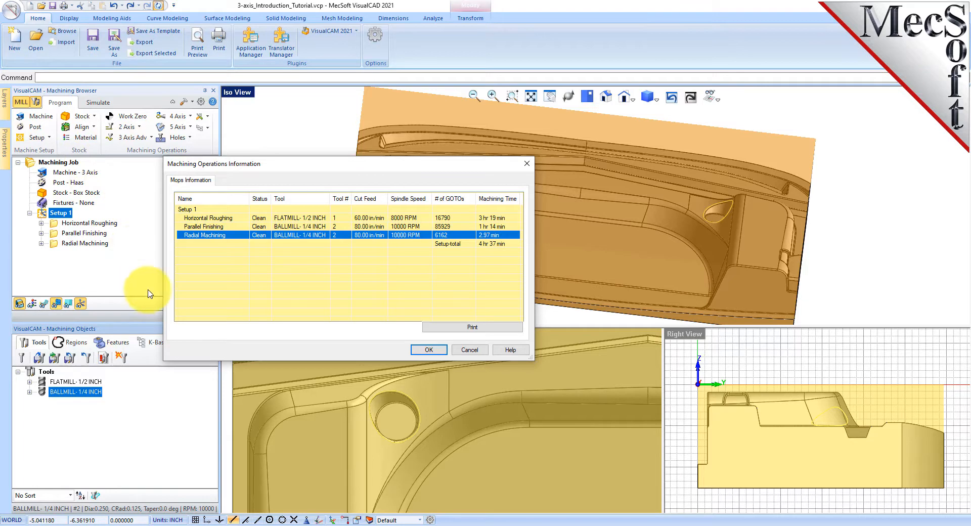
pyautogui.click(429, 349)
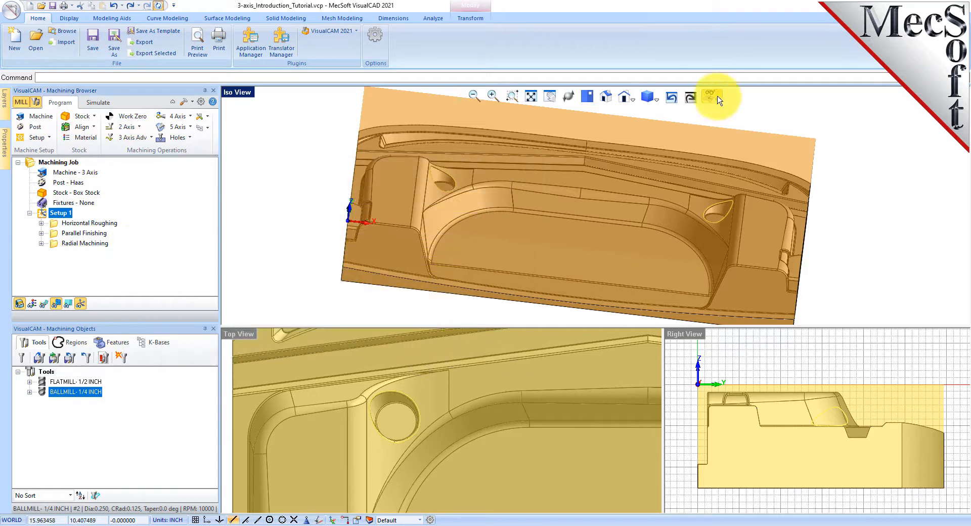
# Step: Maximize the Iso view and bring the part in closer
pyautogui.doubleClick(237, 93)
pyautogui.scroll(3, 581, 311)
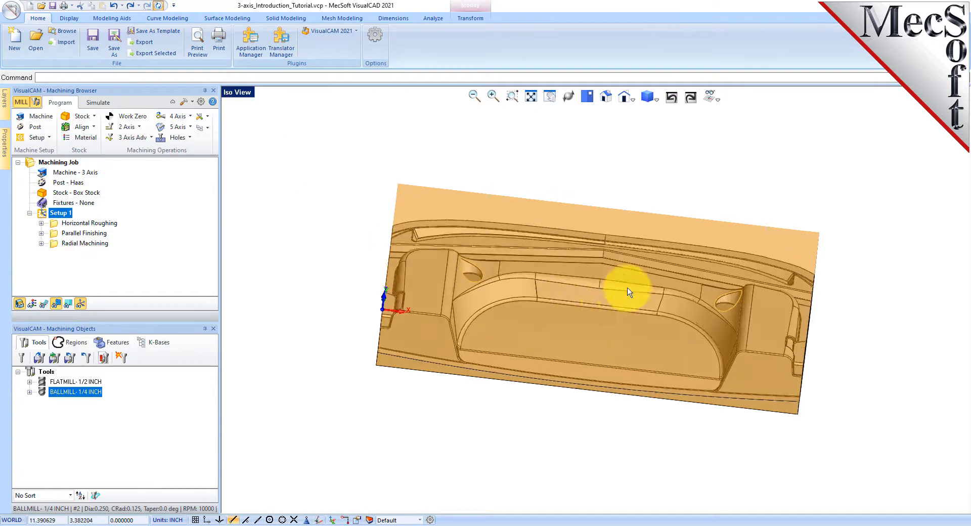
# Step: Orient the part in an isometric view, rotate it to show the long front side and enlarge it in the viewport
pyautogui.click(605, 99)
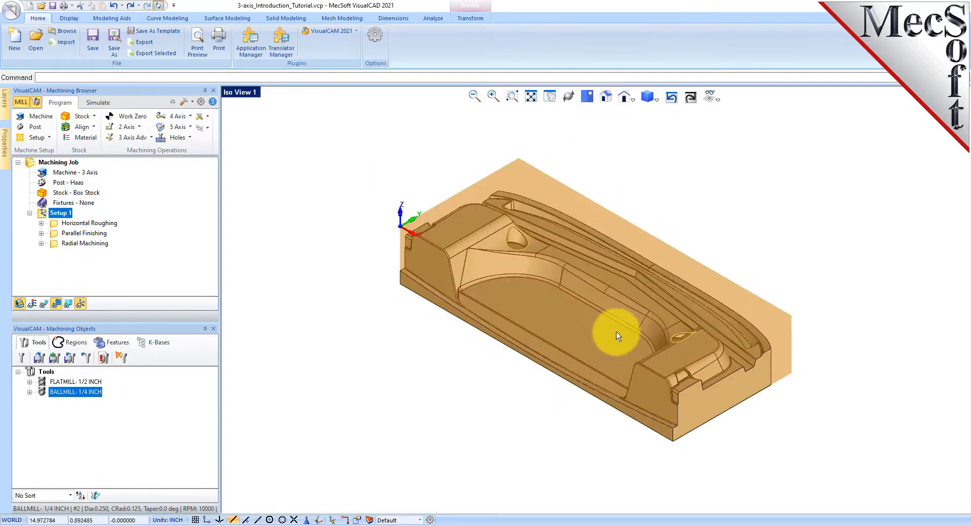
pyautogui.scroll(2, 616, 337)
pyautogui.moveTo(572, 366)
pyautogui.mouseDown(button='middle')
pyautogui.moveTo(609, 350)
pyautogui.moveTo(592, 381)
pyautogui.moveTo(568, 381)
pyautogui.moveTo(580, 372)
pyautogui.mouseUp(button='middle')
pyautogui.rightClick(579, 372)
pyautogui.click(630, 185)
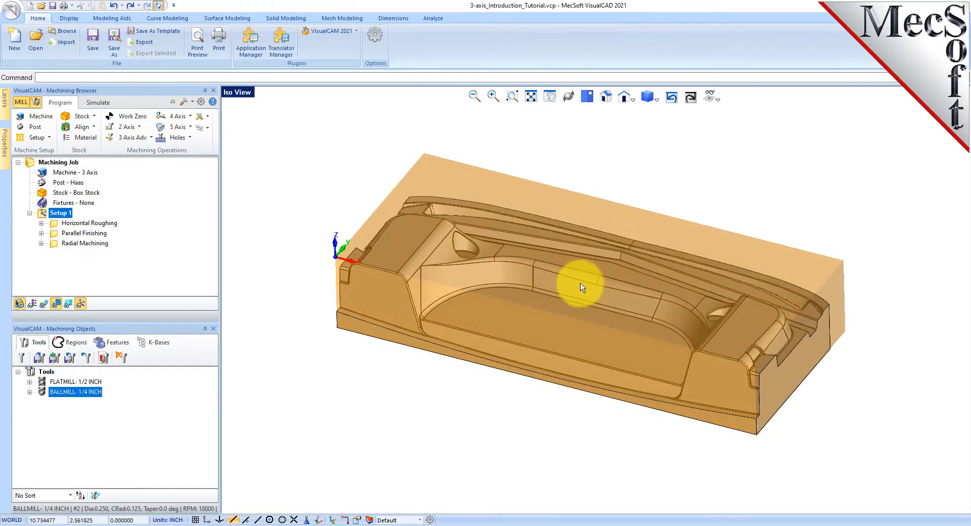
pyautogui.scroll(2, 578, 273)
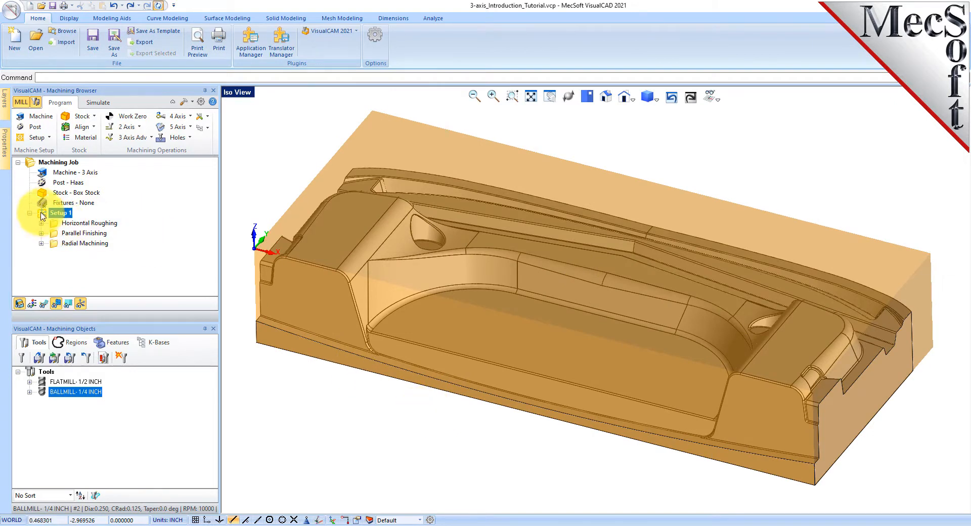
# Step: Generate shop documentation for Setup 1 with Template2 as 3-axis_Introduction_Tutorial.htm, replacing the existing file
pyautogui.click(43, 214)
pyautogui.rightClick(59, 215)
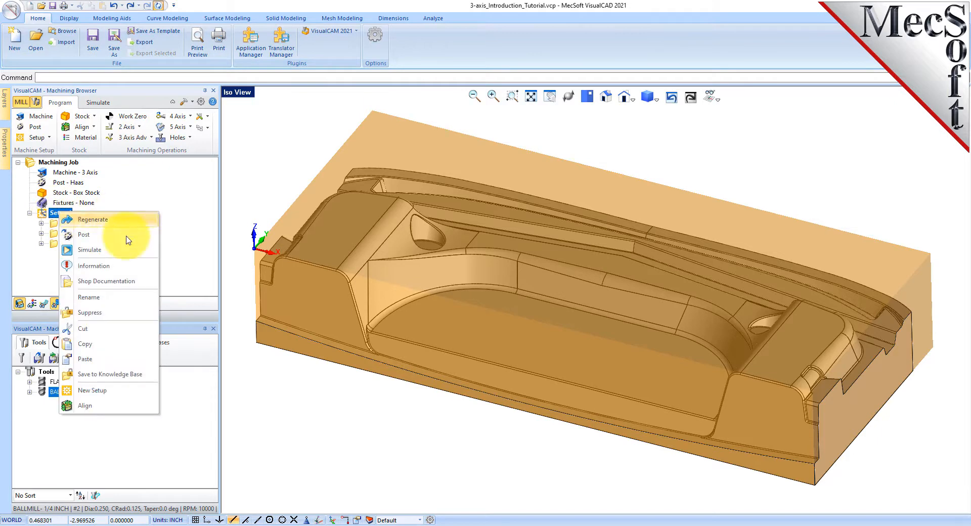
pyautogui.click(106, 281)
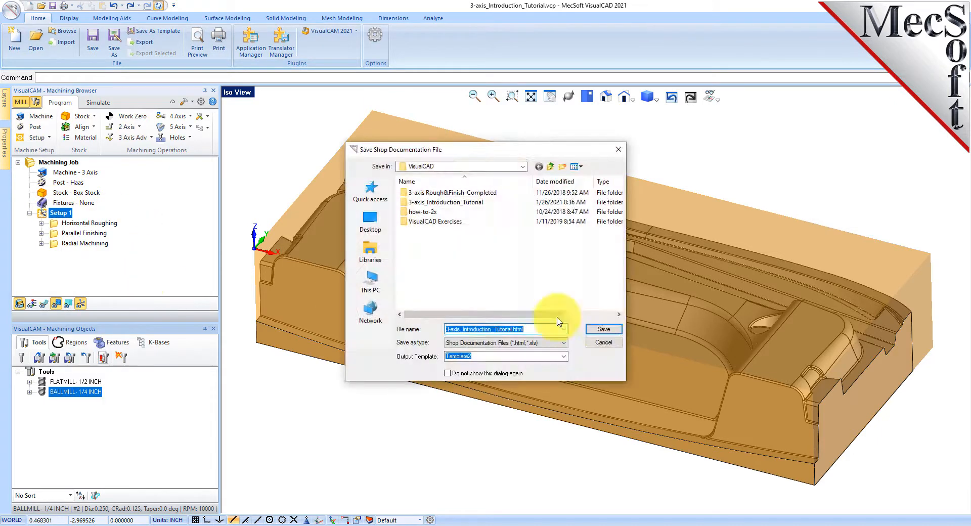
pyautogui.click(563, 357)
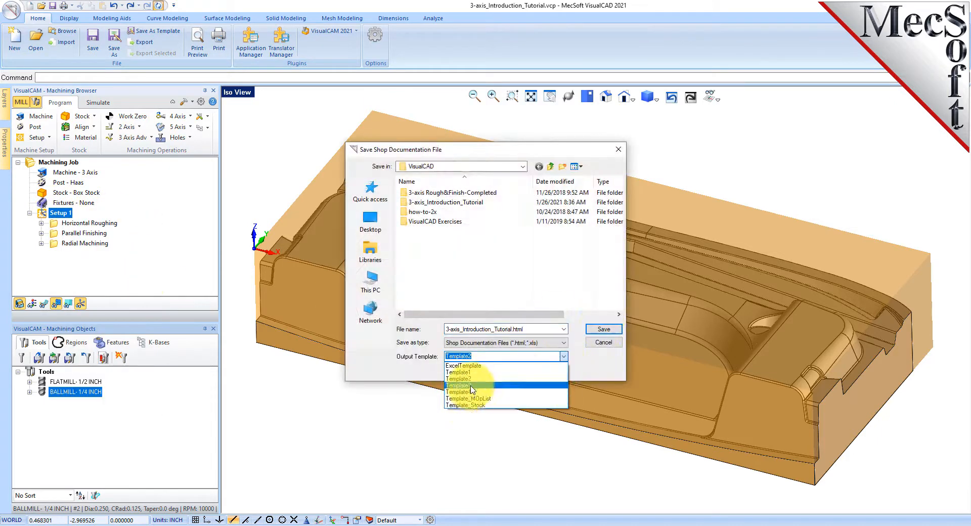
pyautogui.click(563, 373)
pyautogui.click(603, 329)
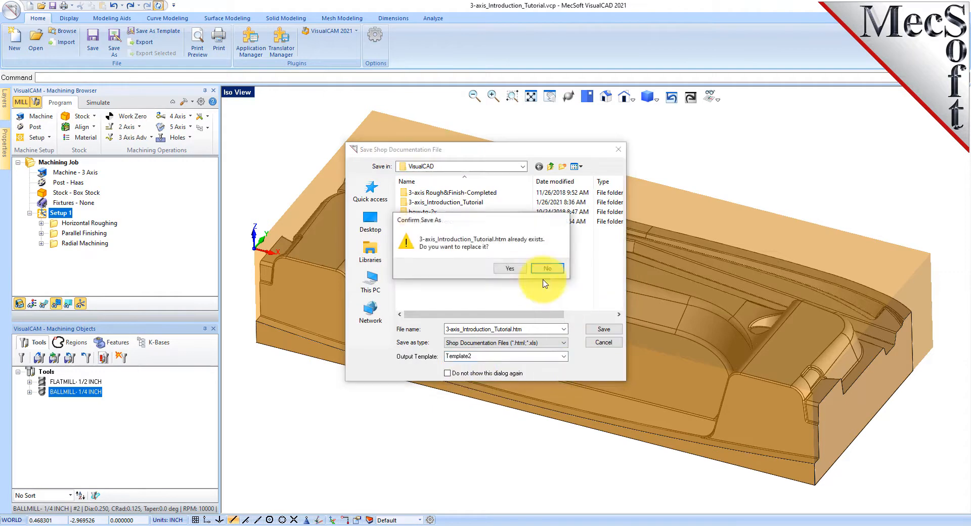
pyautogui.click(508, 269)
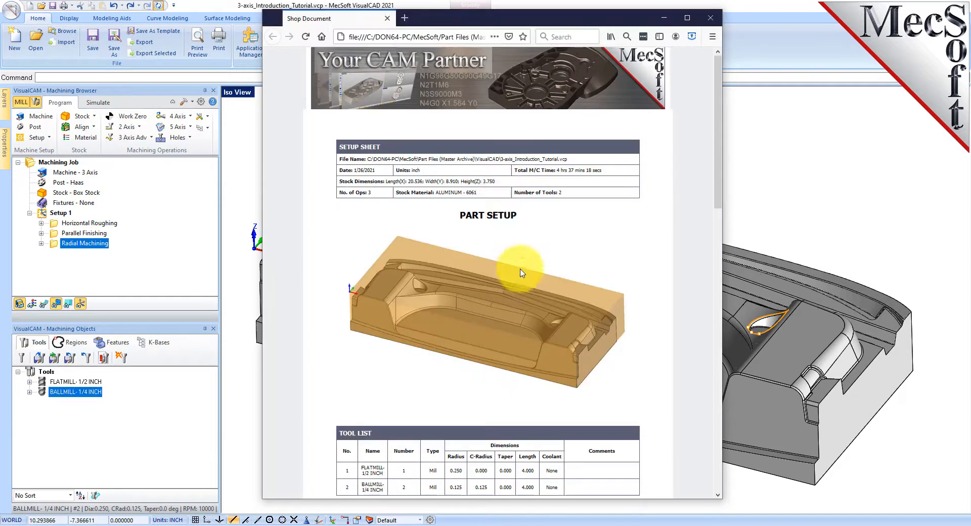
# Step: Review the shop document's stock dimensions, tool list and machine operations list, including the images for each operation
pyautogui.moveTo(501, 185); pyautogui.dragTo(325, 184)
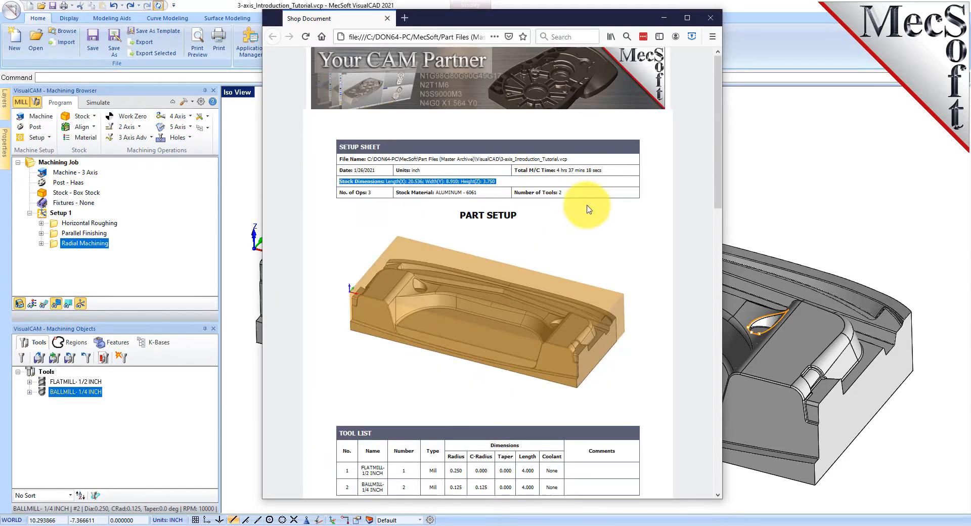
pyautogui.scroll(-6, 586, 208)
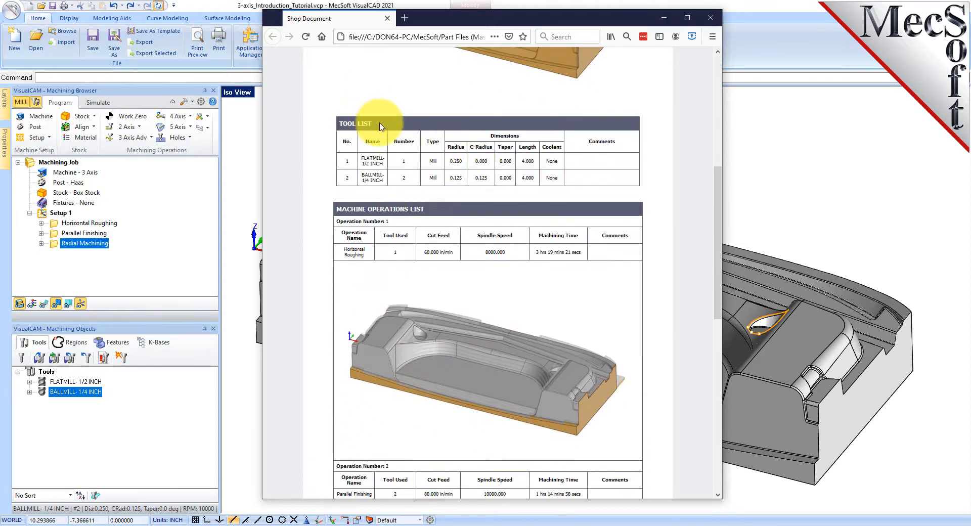
pyautogui.moveTo(380, 127); pyautogui.dragTo(335, 123)
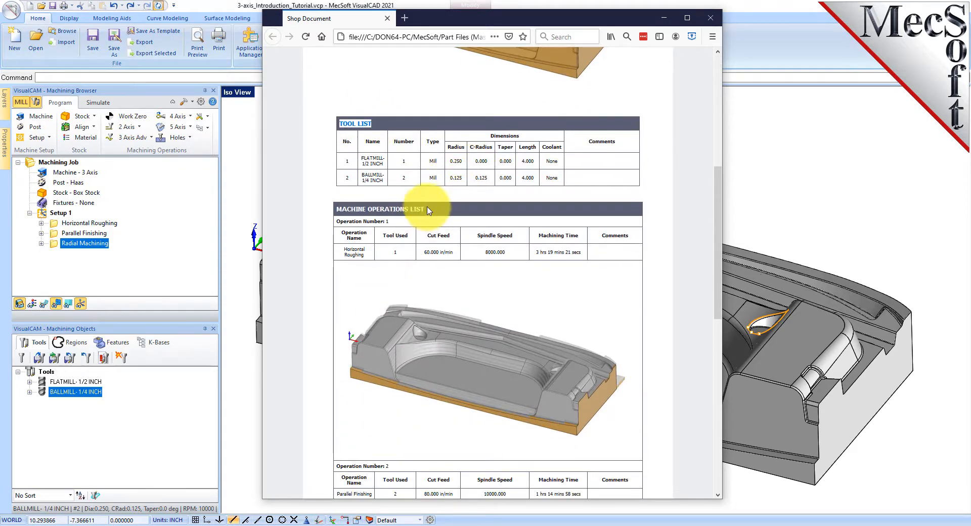
pyautogui.moveTo(426, 210); pyautogui.dragTo(331, 208)
pyautogui.scroll(-6, 433, 206)
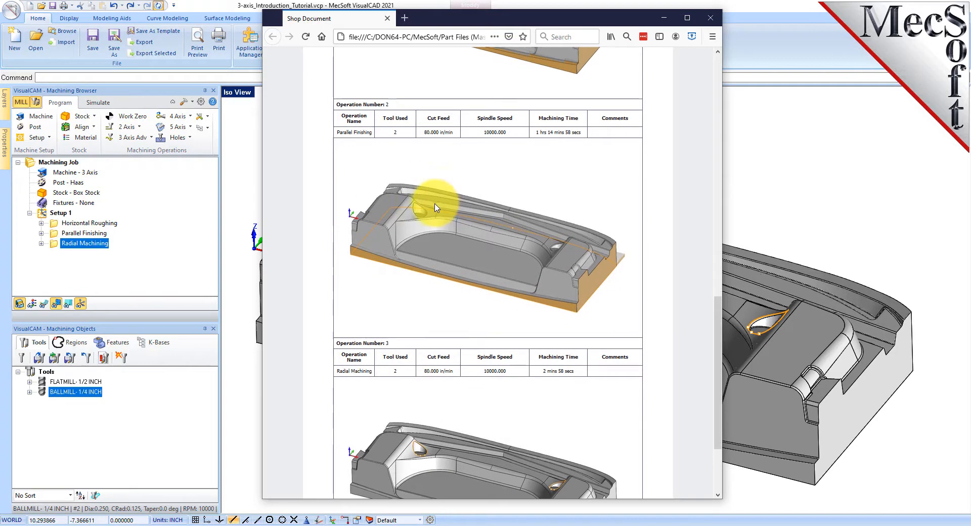
pyautogui.scroll(-3, 448, 193)
pyautogui.scroll(5, 646, 238)
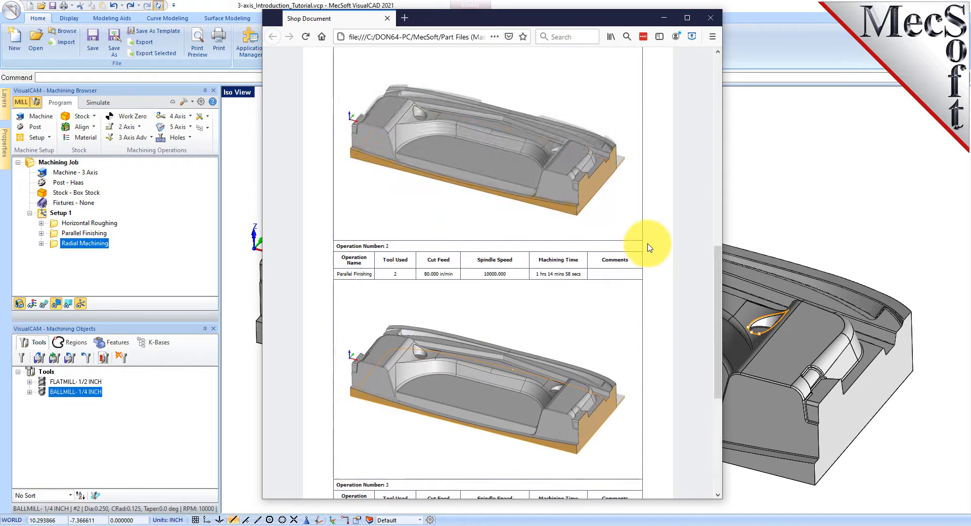
pyautogui.scroll(5, 462, 250)
pyautogui.scroll(2, 463, 250)
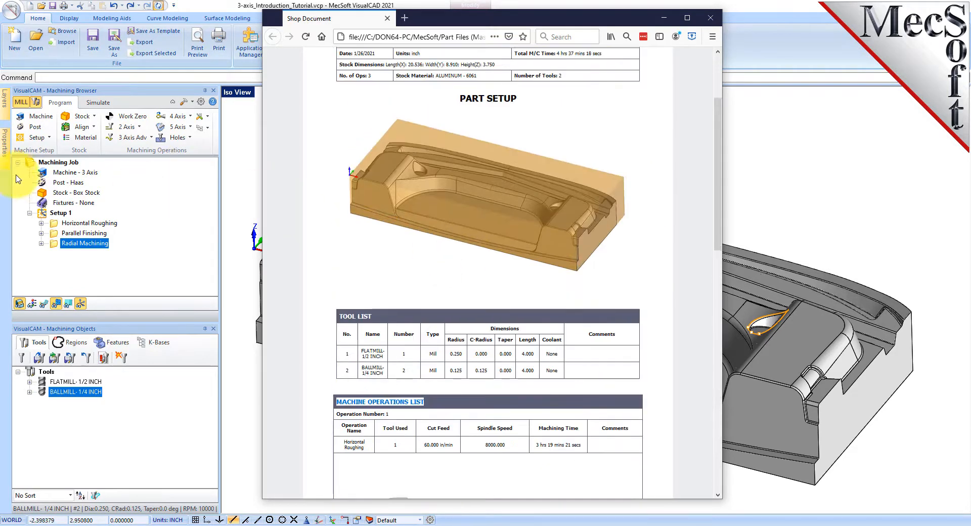